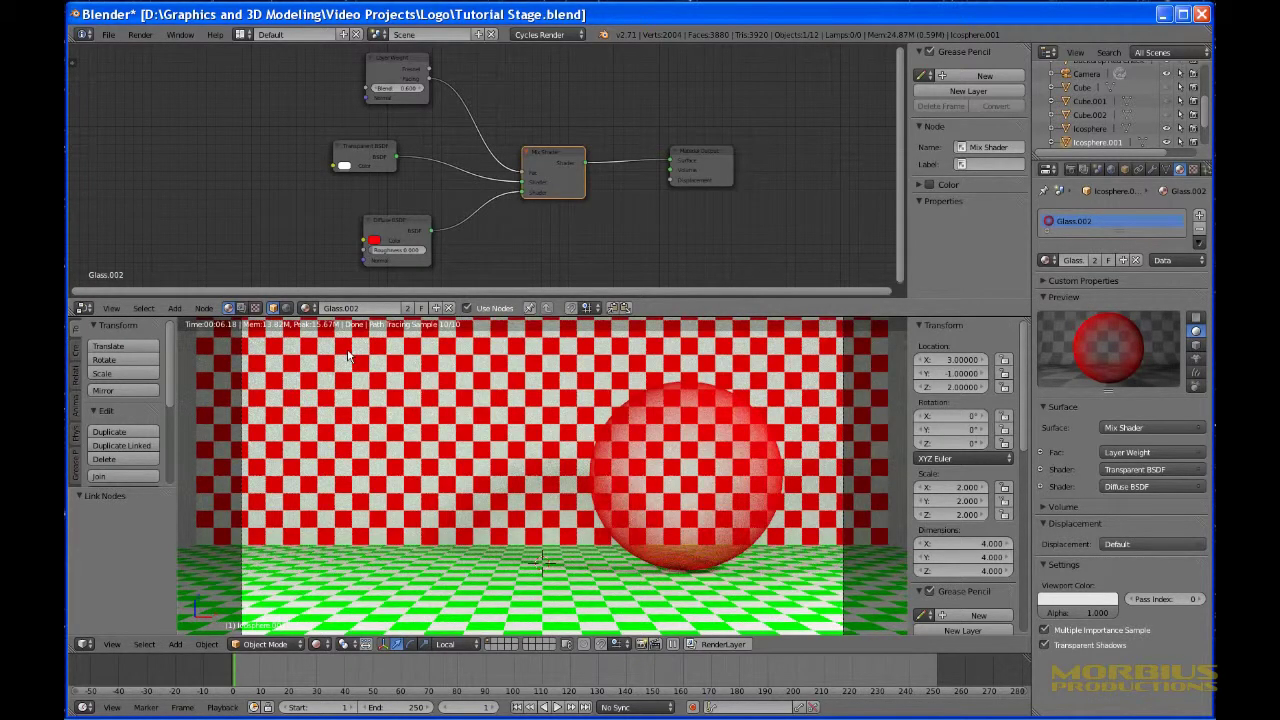
Look at the material nodes of the fully transparent sphere, and return to the red semi-transparent sphere's material.
key(g)
click(400, 488)
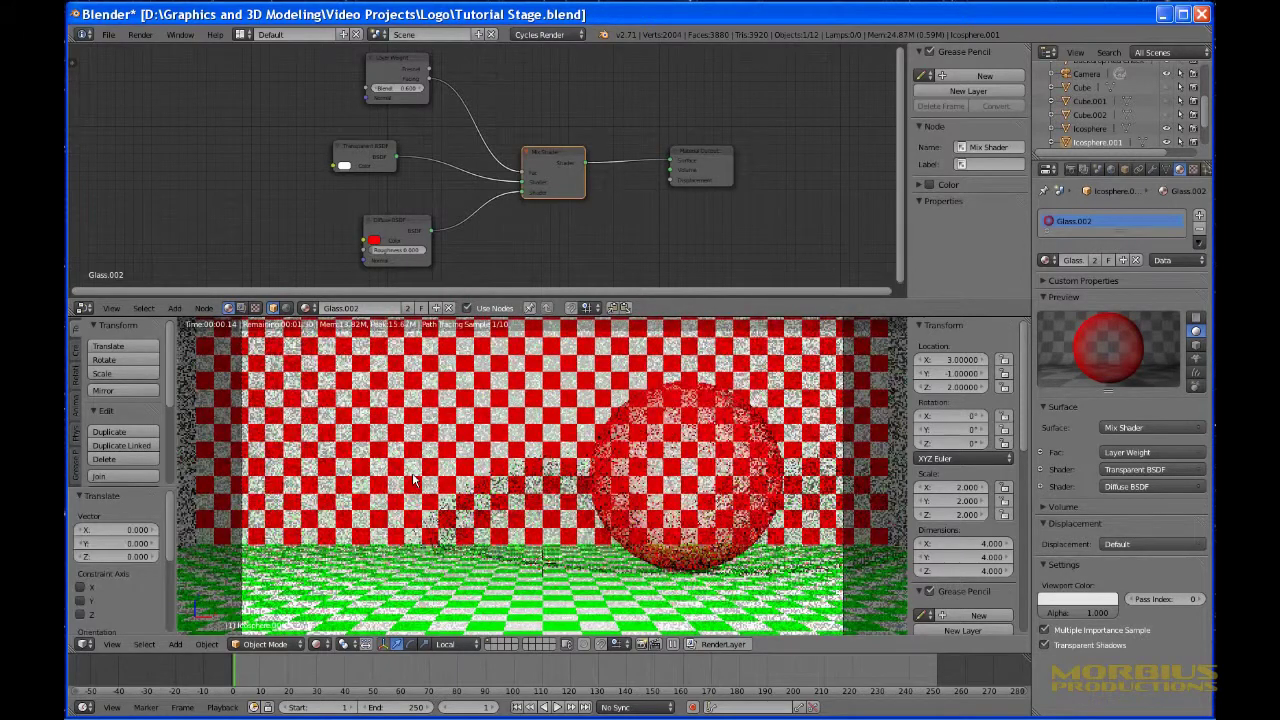
right_click(400, 495)
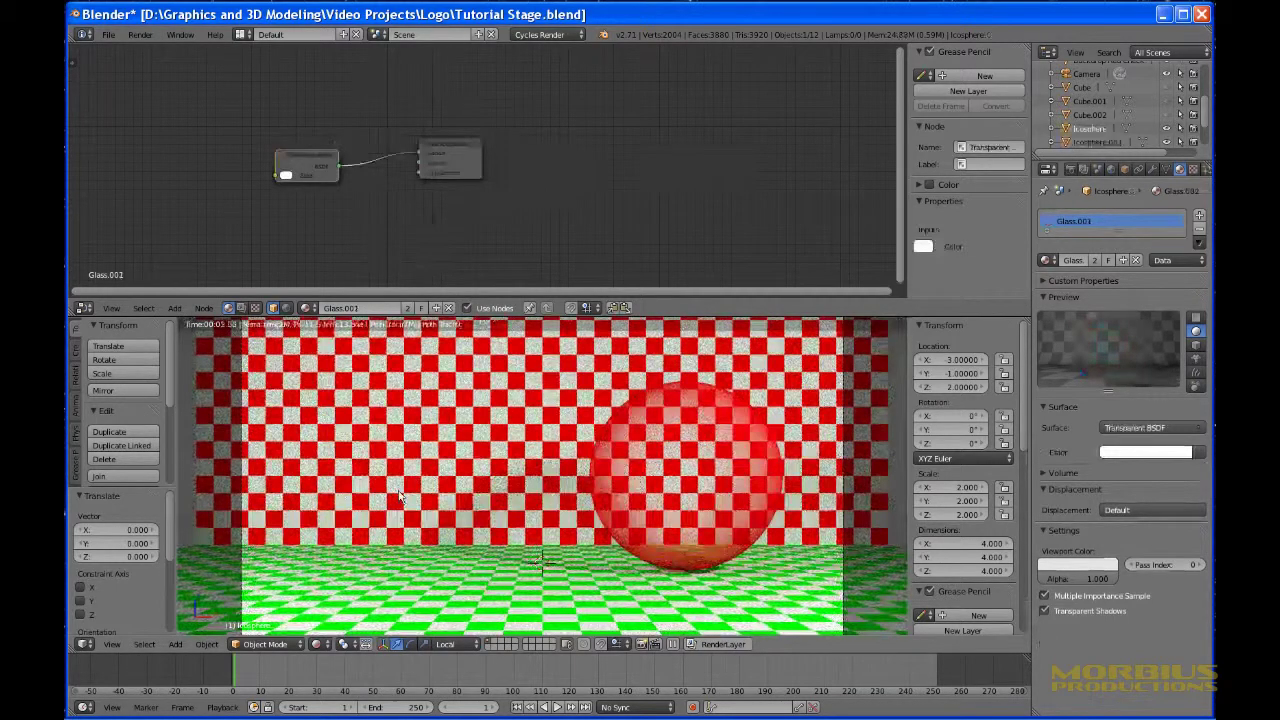
right_click(671, 478)
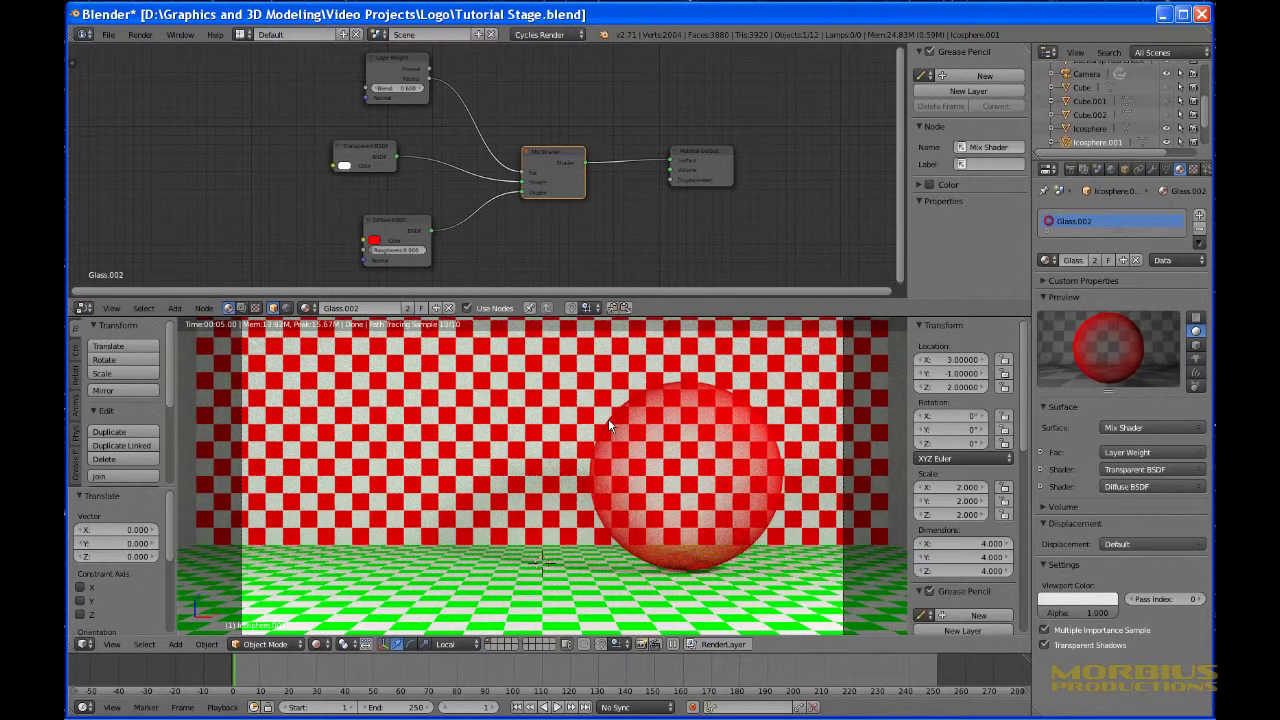
Change the sphere's Diffuse BSDF colour to blue and swap the Transparent and Diffuse inputs of the Mix Shader.
click(373, 243)
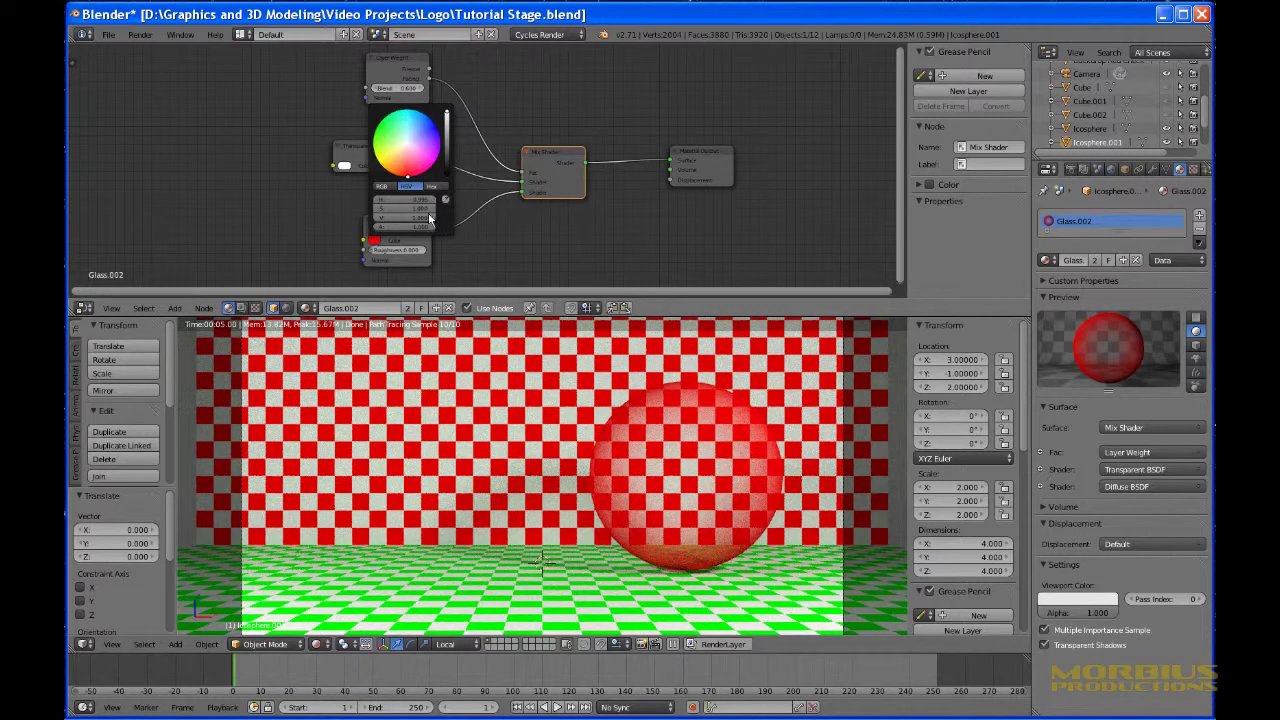
drag(430, 160, 449, 122)
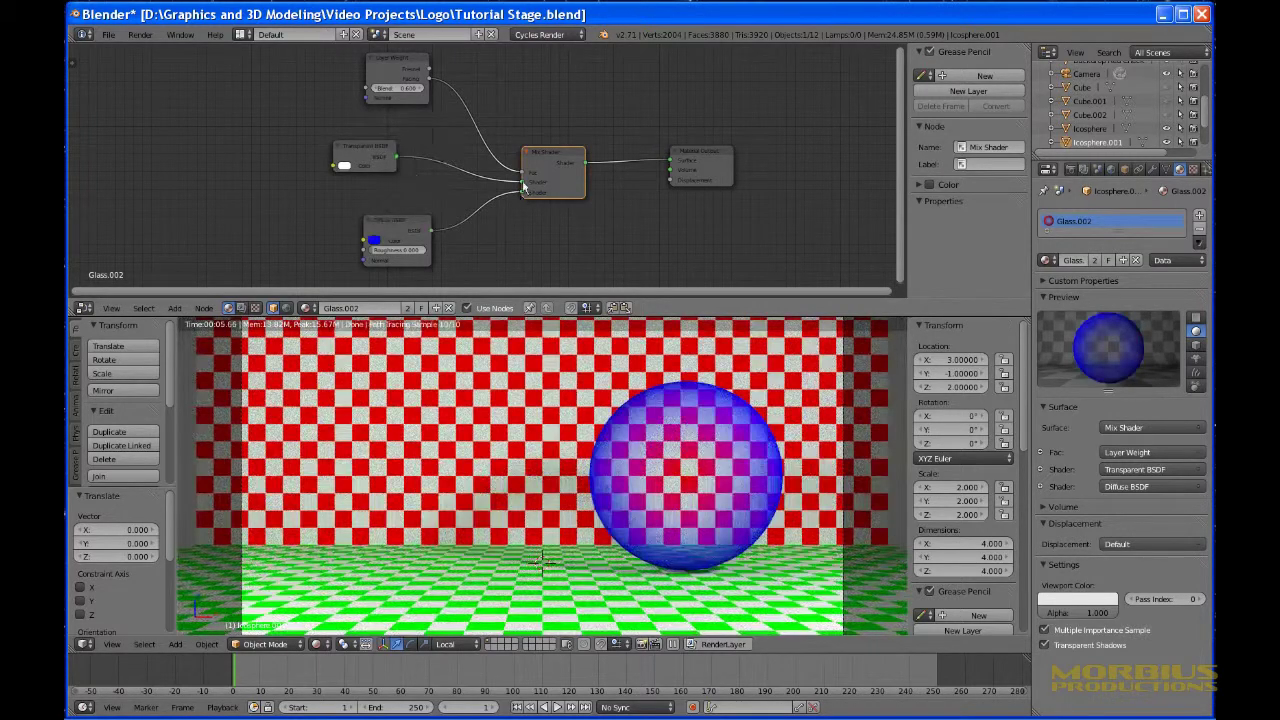
drag(522, 183, 522, 192)
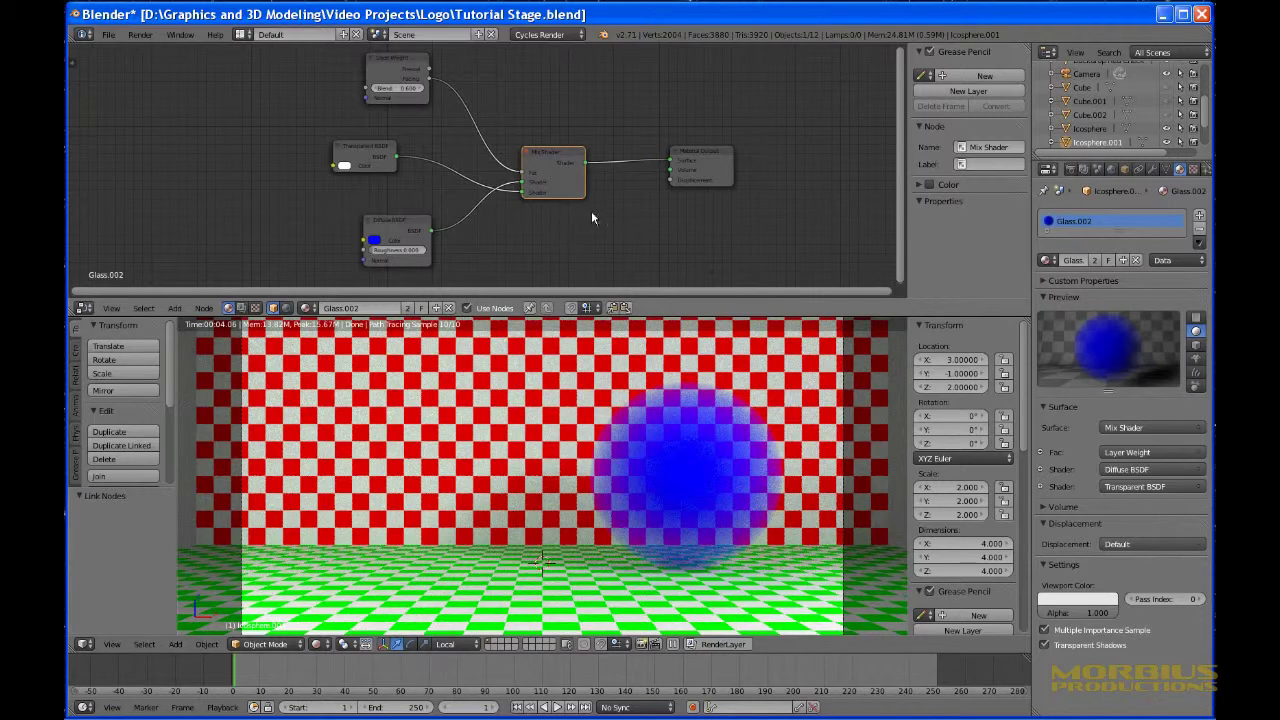
Duplicate the Mix Shader node and place the copy below the original.
middle_drag(585, 246, 505, 182)
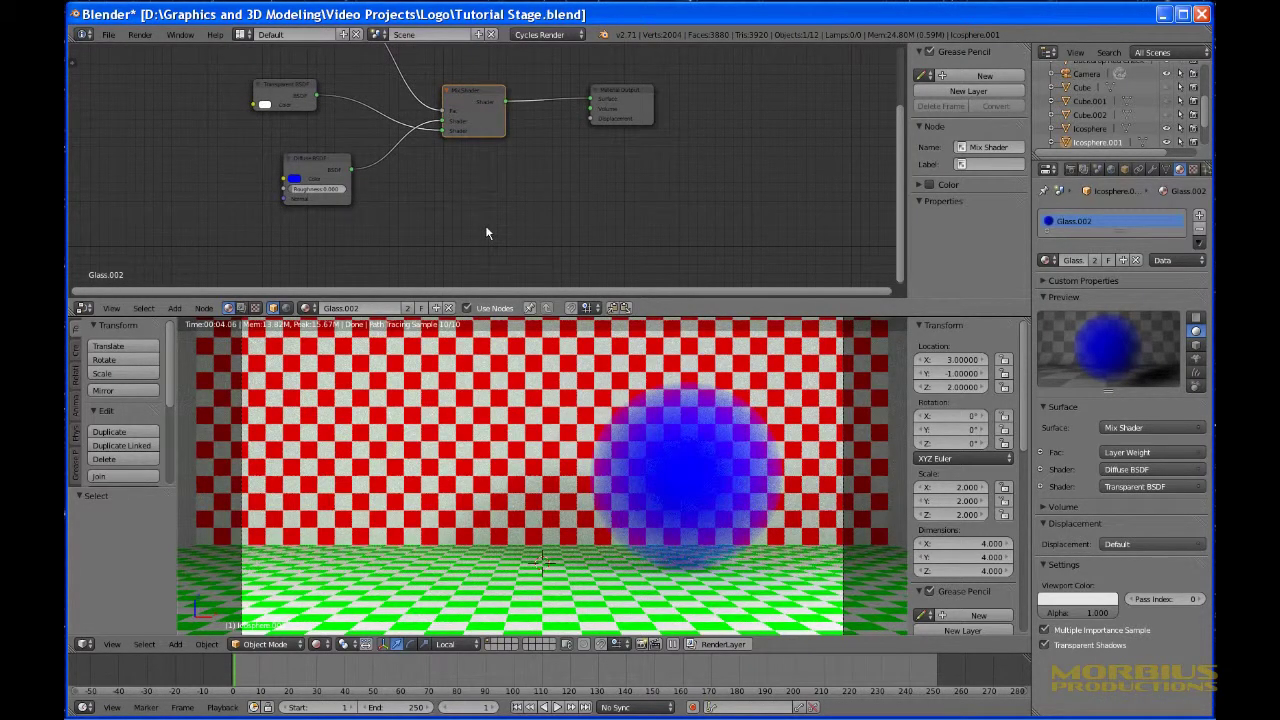
key(shift+d)
click(491, 293)
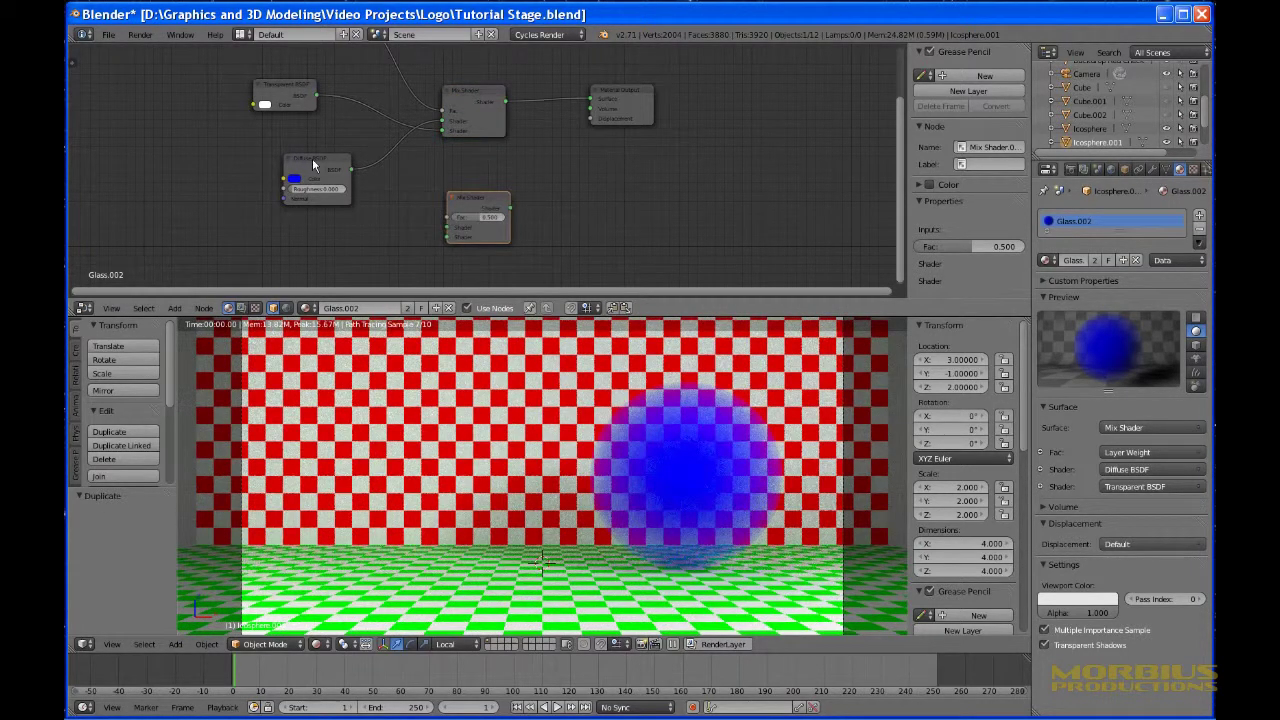
Duplicate the blue Diffuse BSDF node, place the copy beneath it and set the copy's colour to red.
click(292, 165)
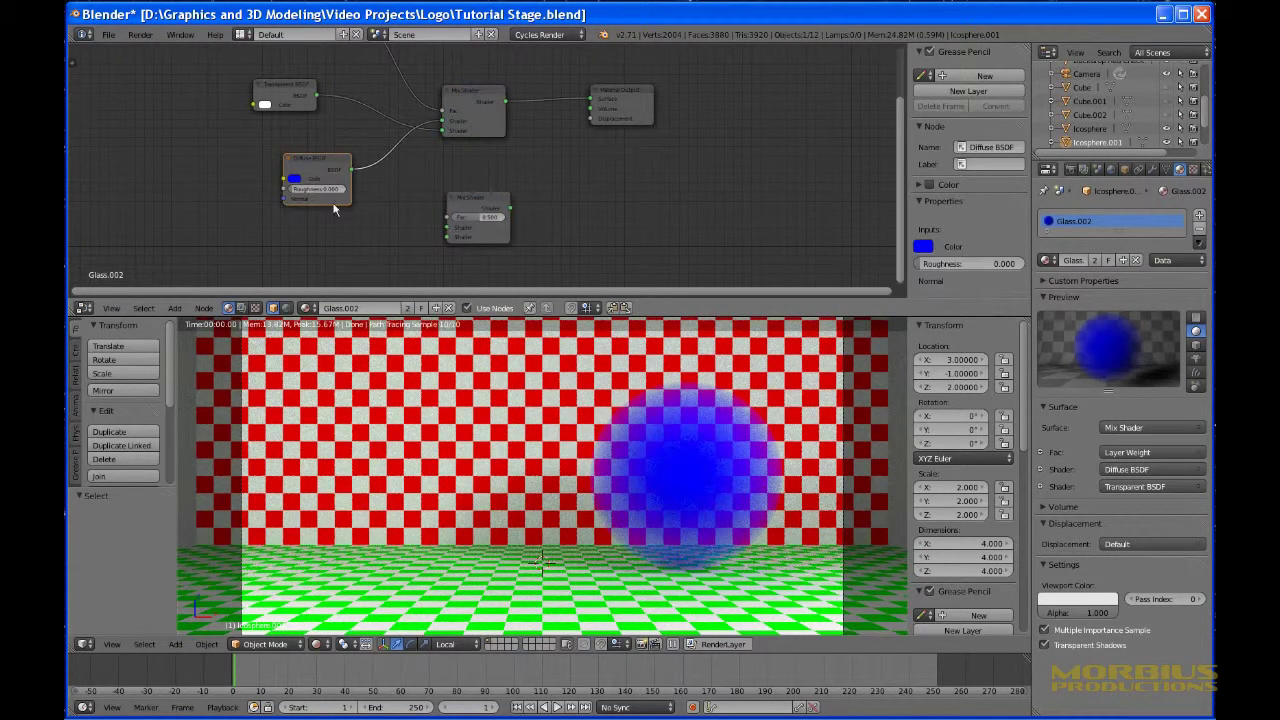
key(g)
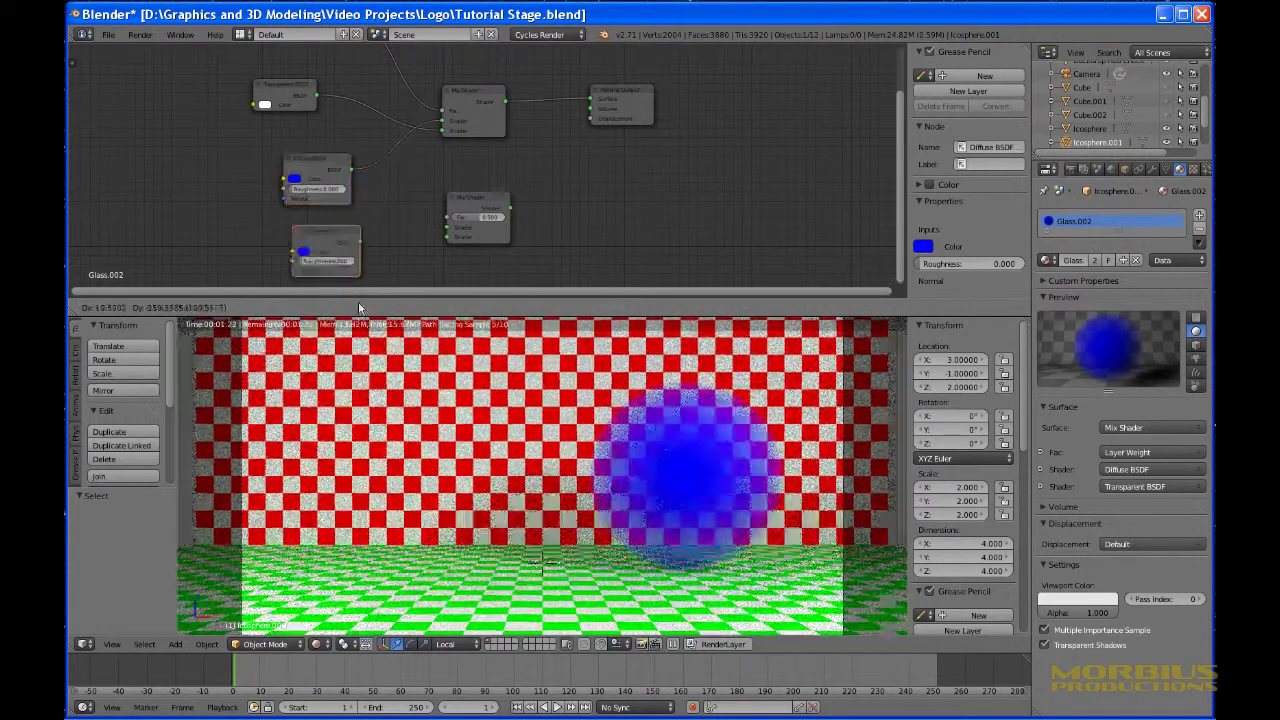
click(358, 307)
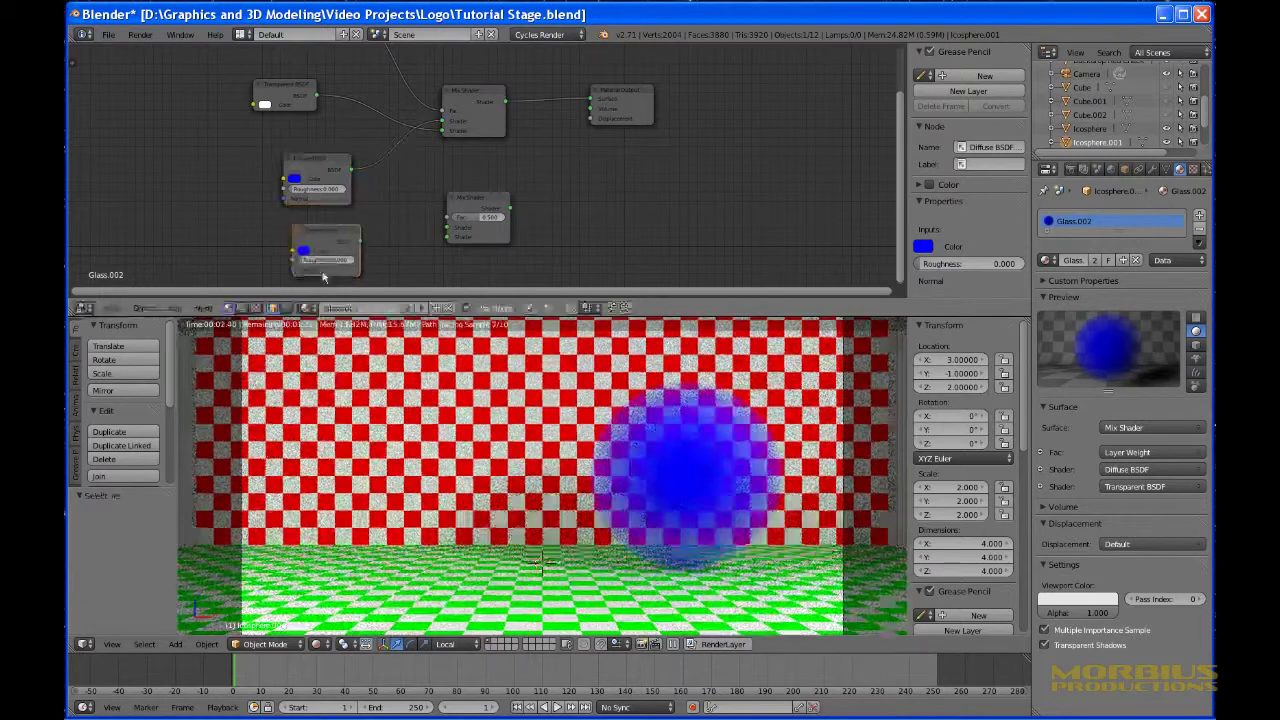
click(305, 254)
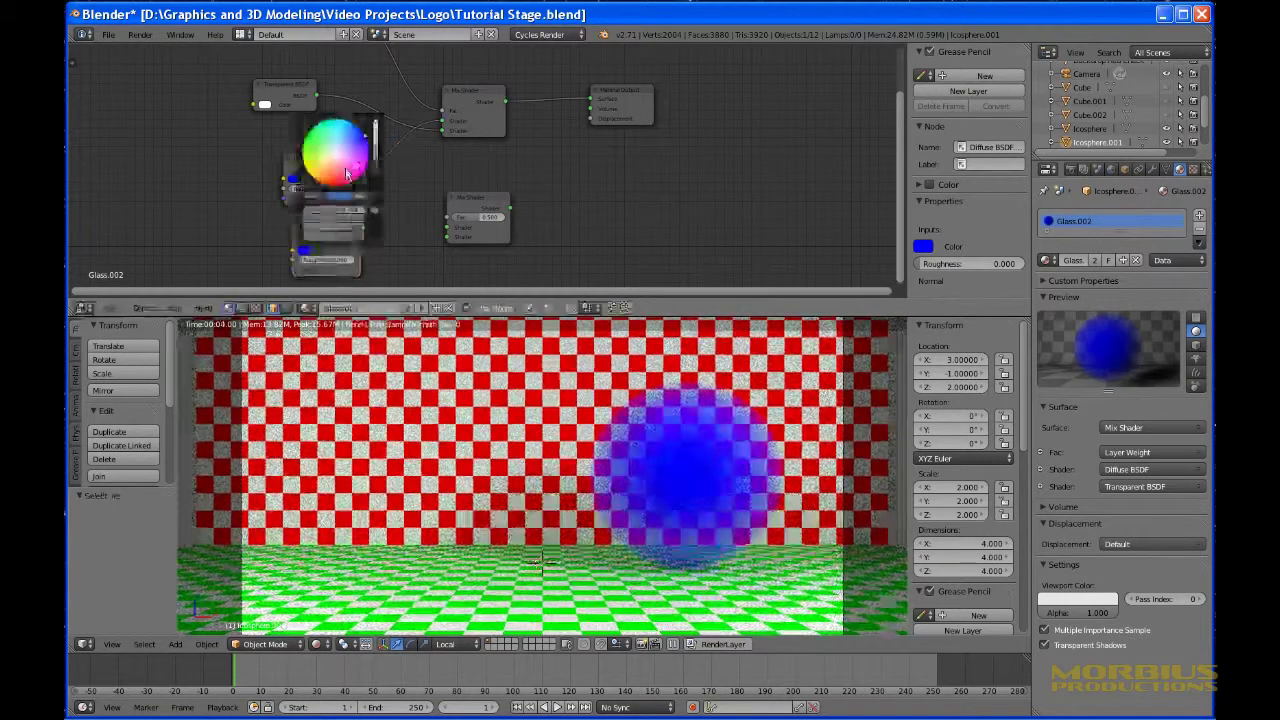
mouse_move(338, 211)
mouse_down()
mouse_move(356, 211)
mouse_move(340, 202)
mouse_up()
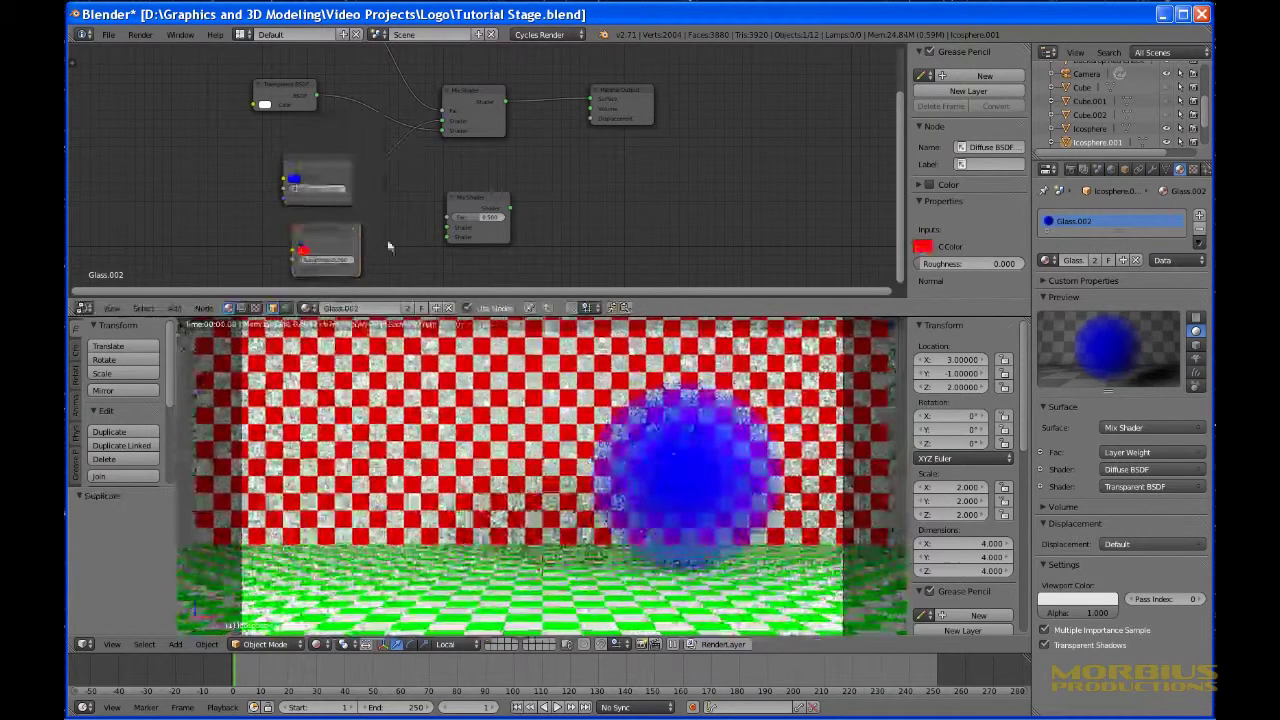
Feed the original Mix Shader and the red Diffuse BSDF into the second Mix Shader, and link its output to the Material Output surface.
drag(359, 240, 542, 161)
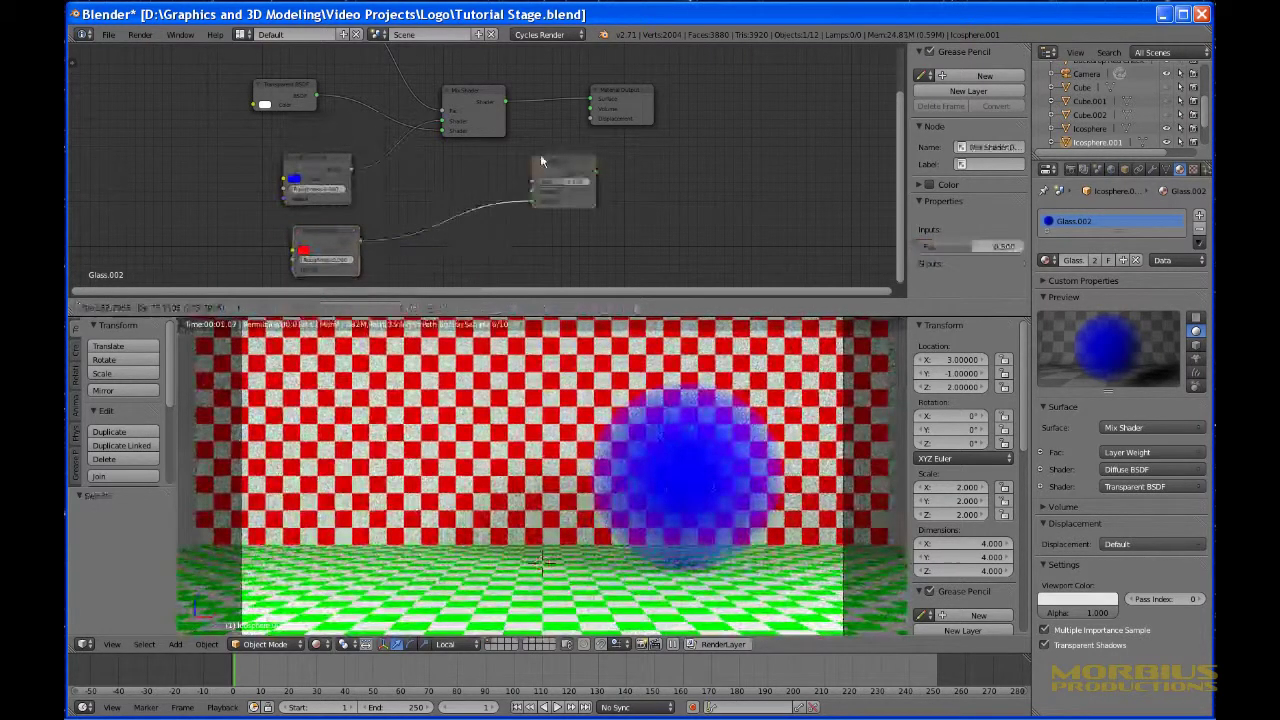
drag(506, 101, 535, 193)
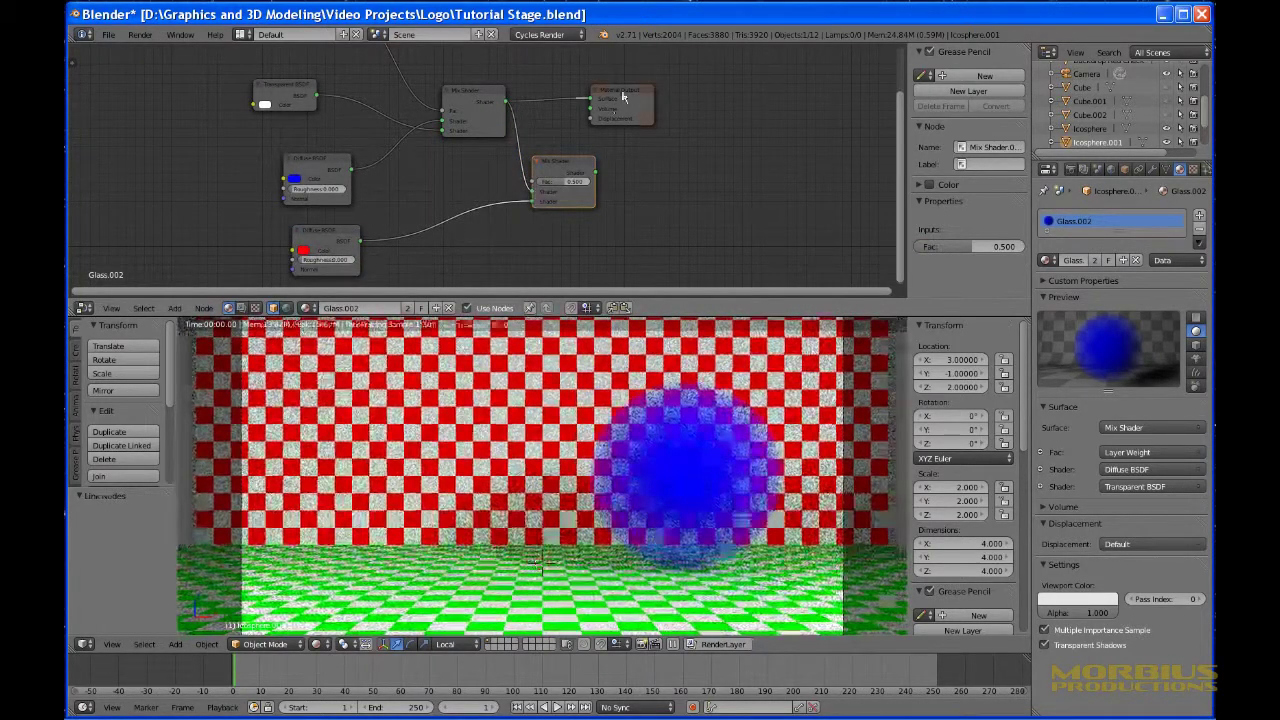
drag(622, 96, 755, 105)
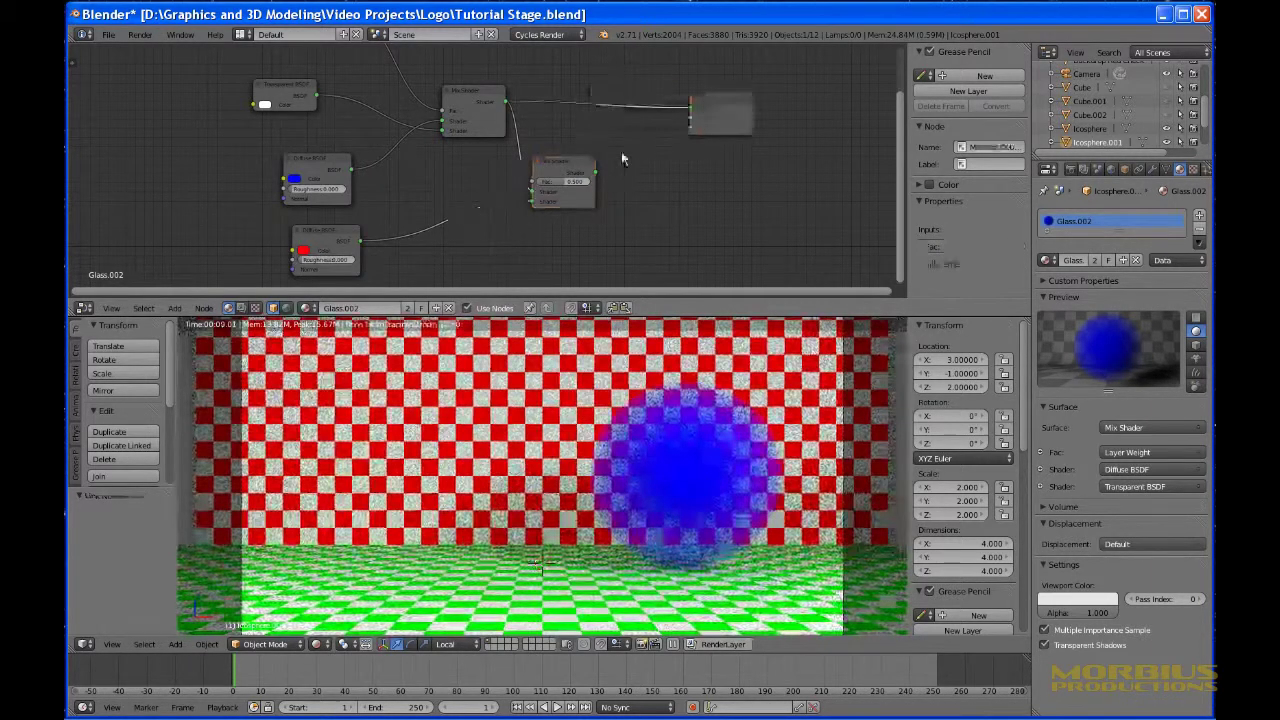
drag(595, 172, 691, 109)
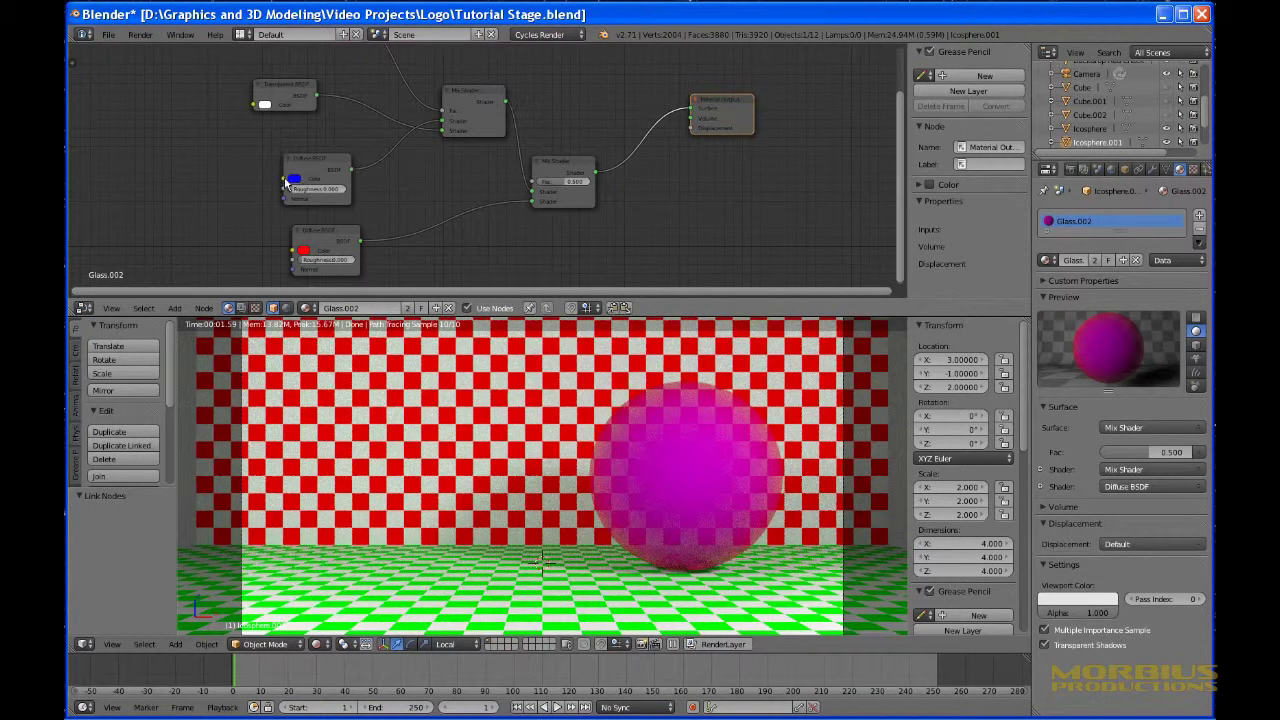
Set the second Mix Shader's Fac to 0.1.
click(561, 186)
text(0.1)
key(Return)
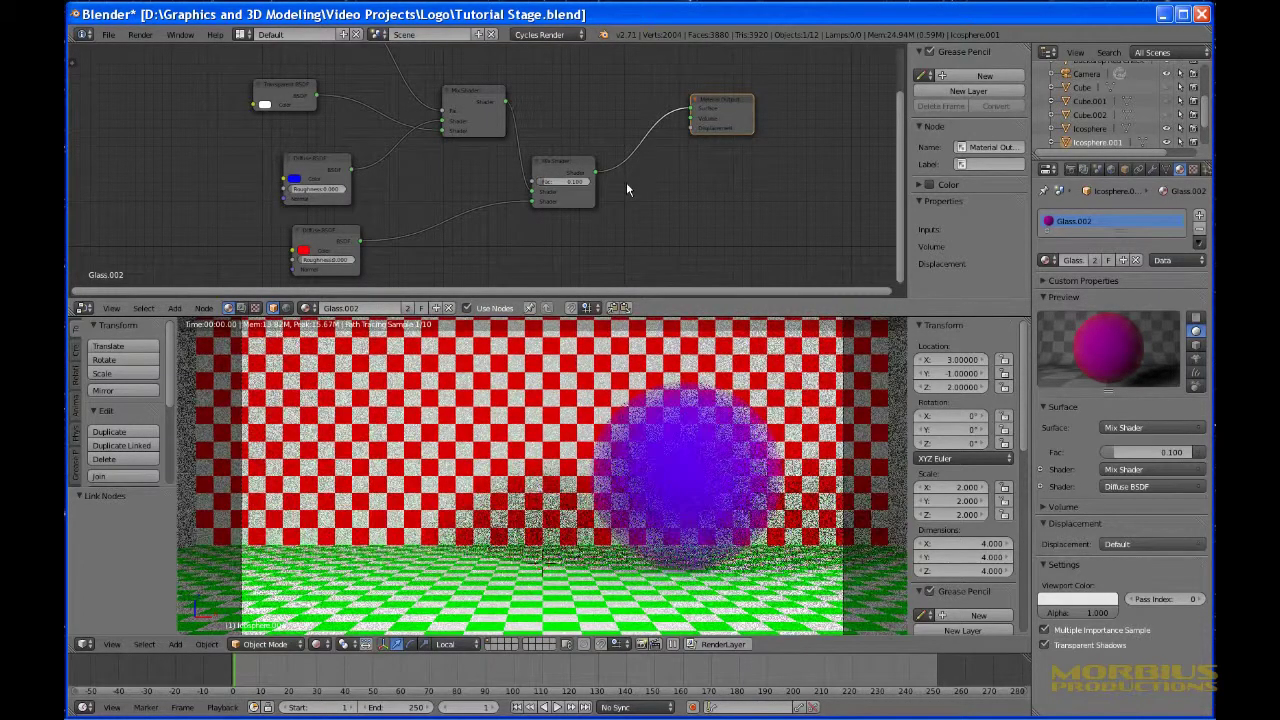
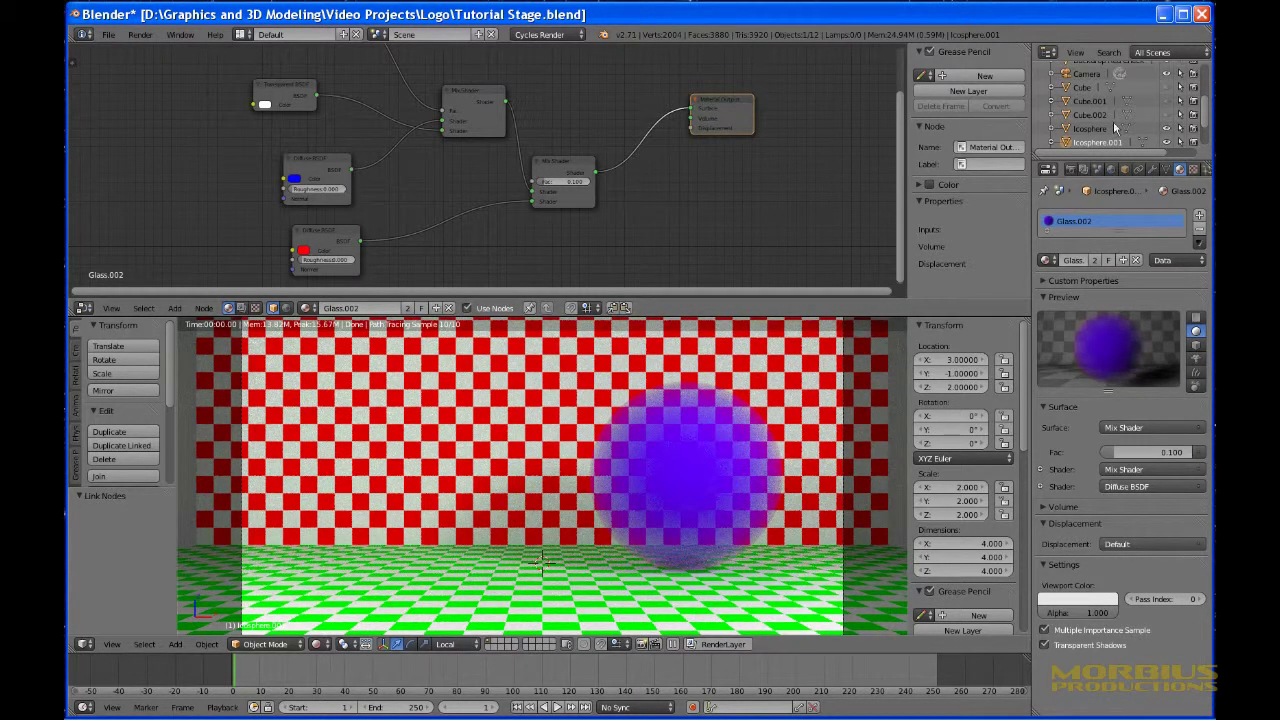
Hide the Backdrop Red Check object in the viewport.
scroll(1108, 107, up, 3)
scroll(1108, 107, down, 2)
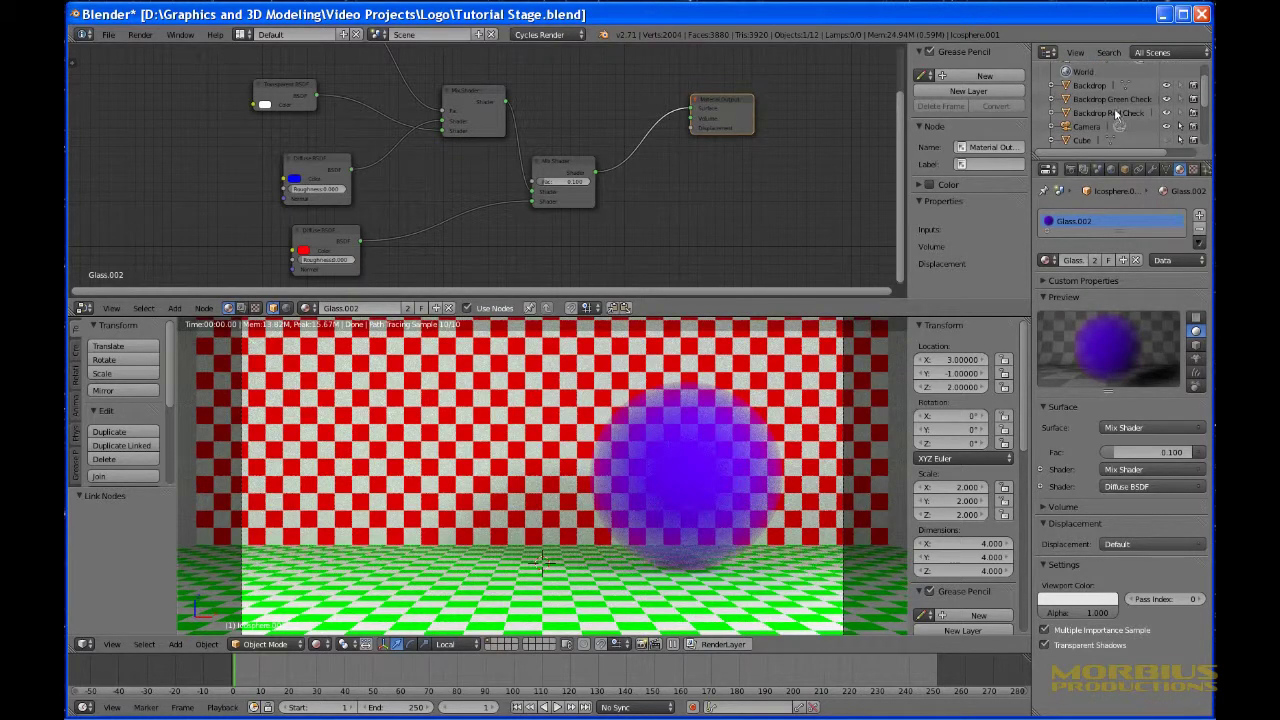
click(1166, 113)
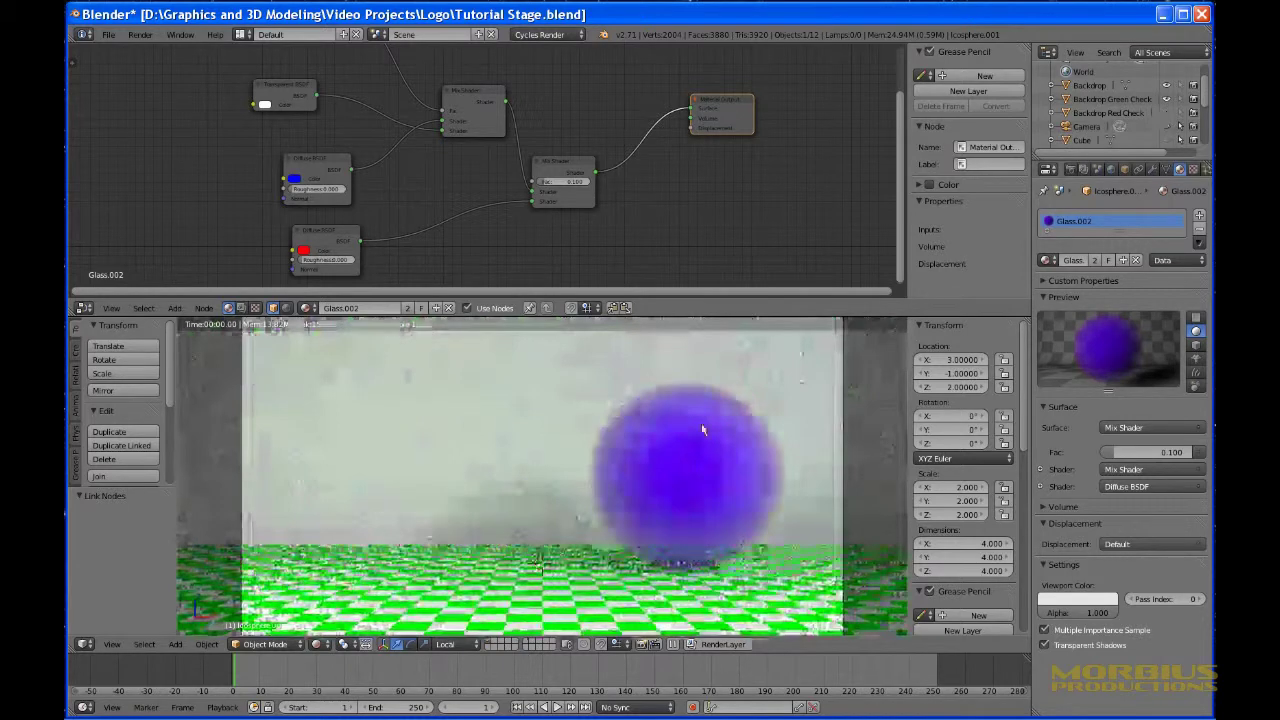
Set the second Mix Shader's Fac to 0.5.
click(559, 182)
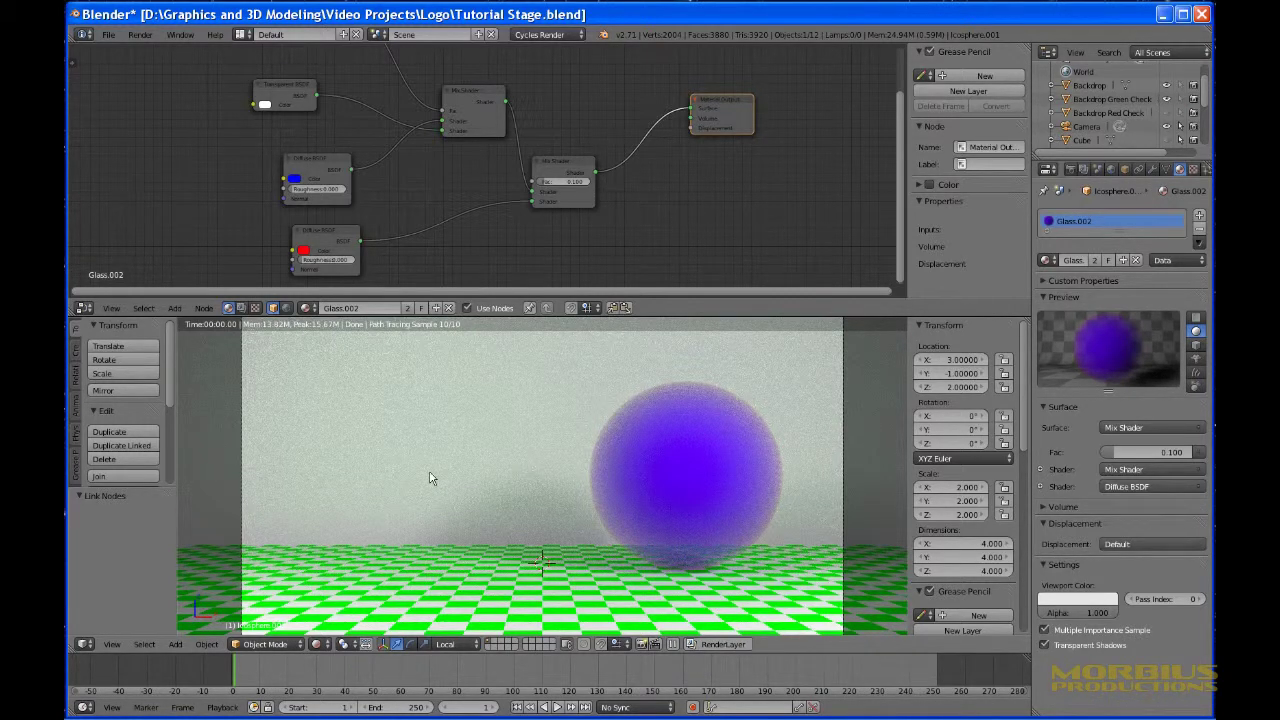
click(567, 183)
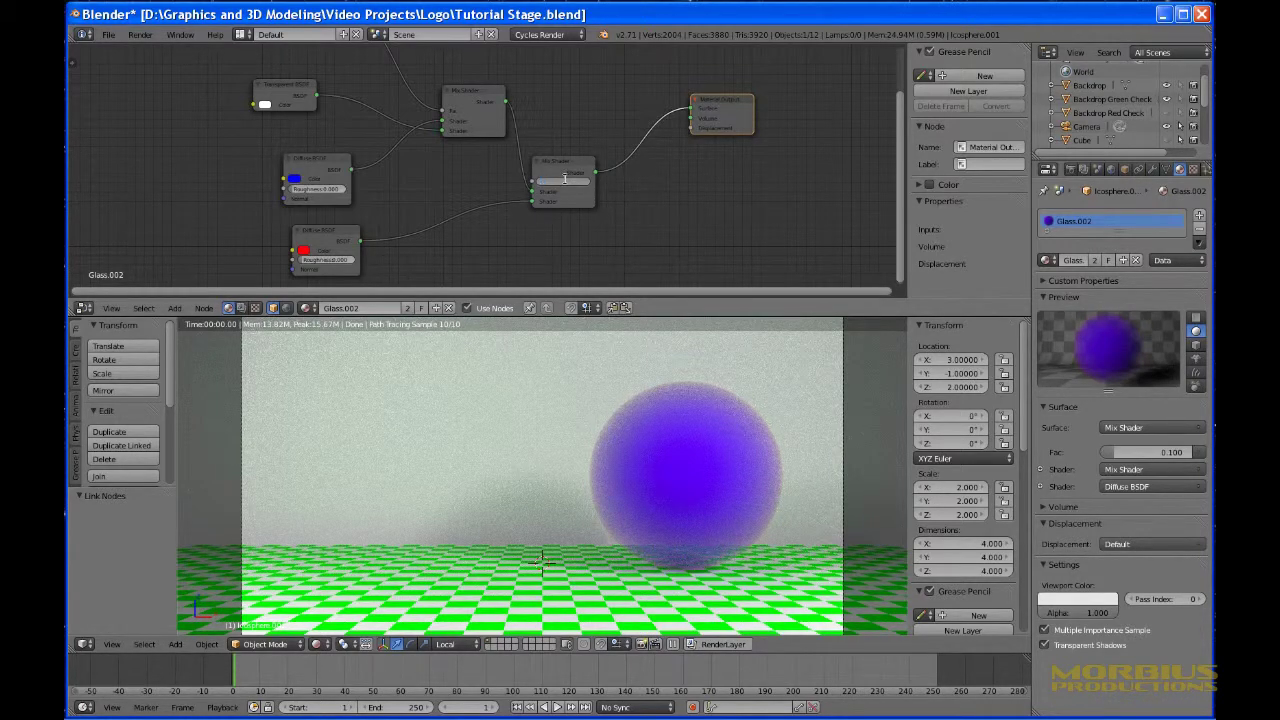
text(0.5)
key(Return)
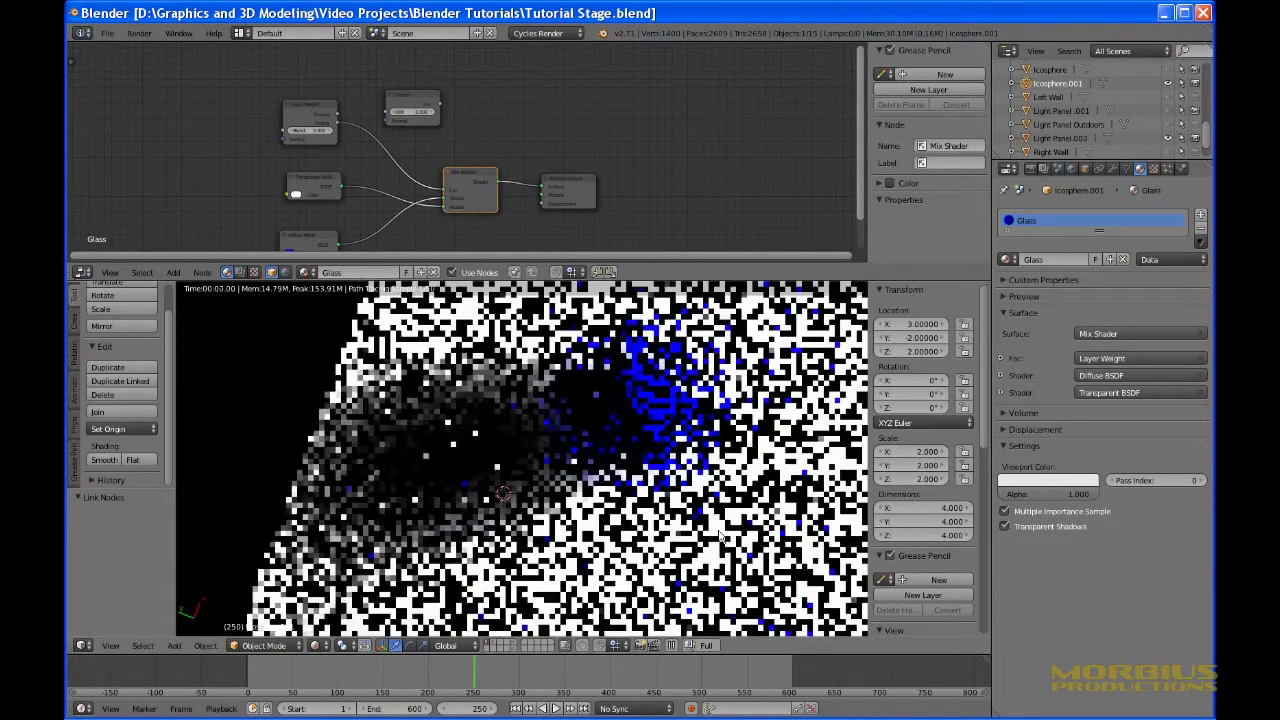
Examine the blue sphere's transparency and the shadow it casts on the floor from several viewing angles.
middle_drag(518, 499, 480, 488)
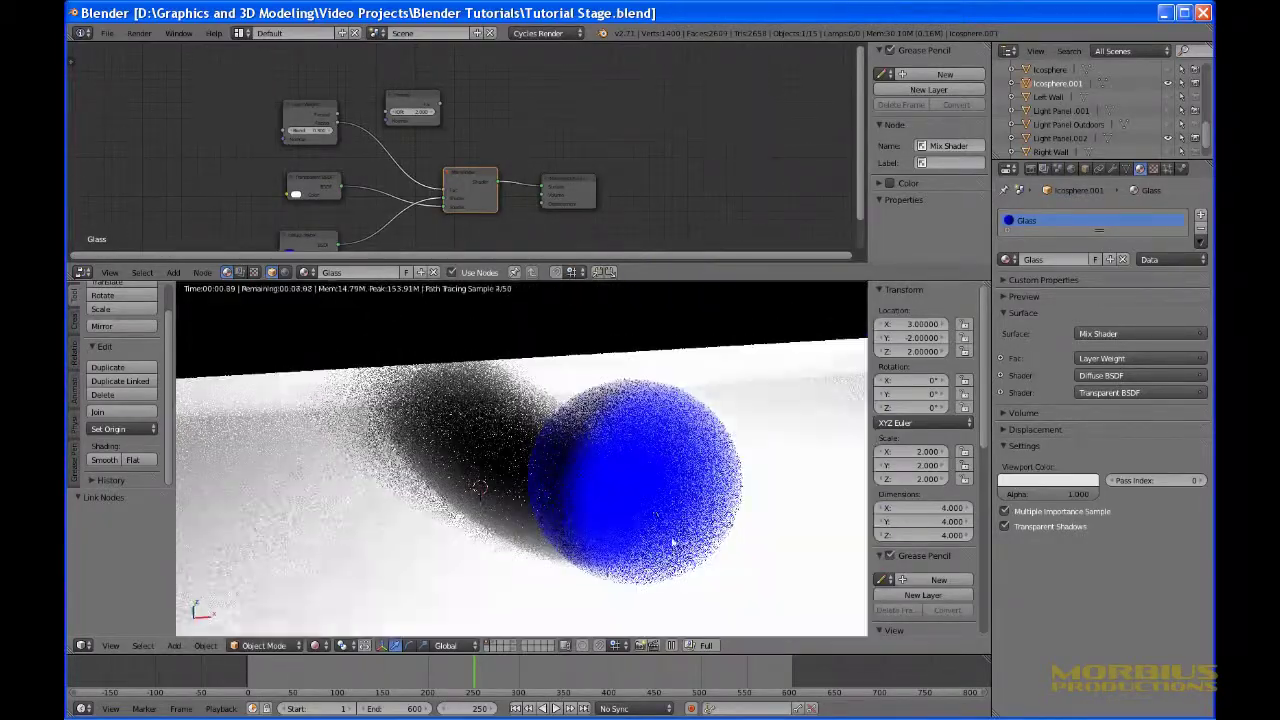
middle_drag(703, 549, 670, 542)
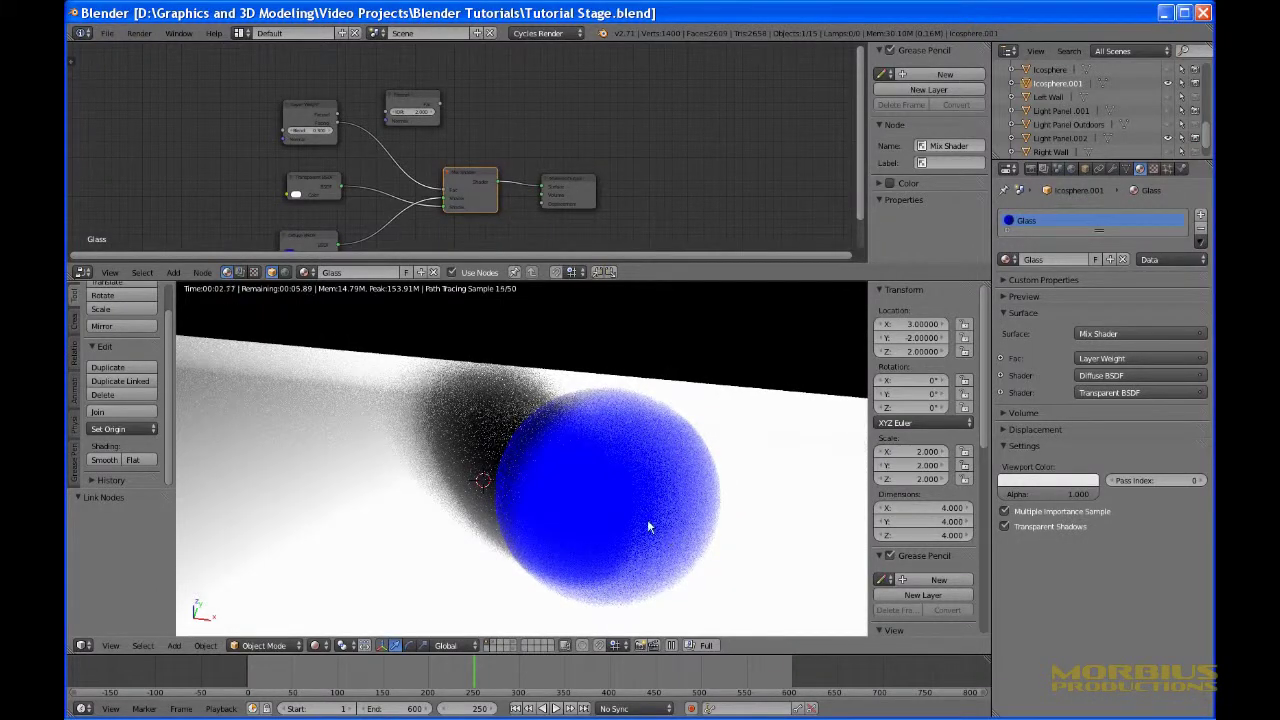
middle_drag(634, 563, 706, 590)
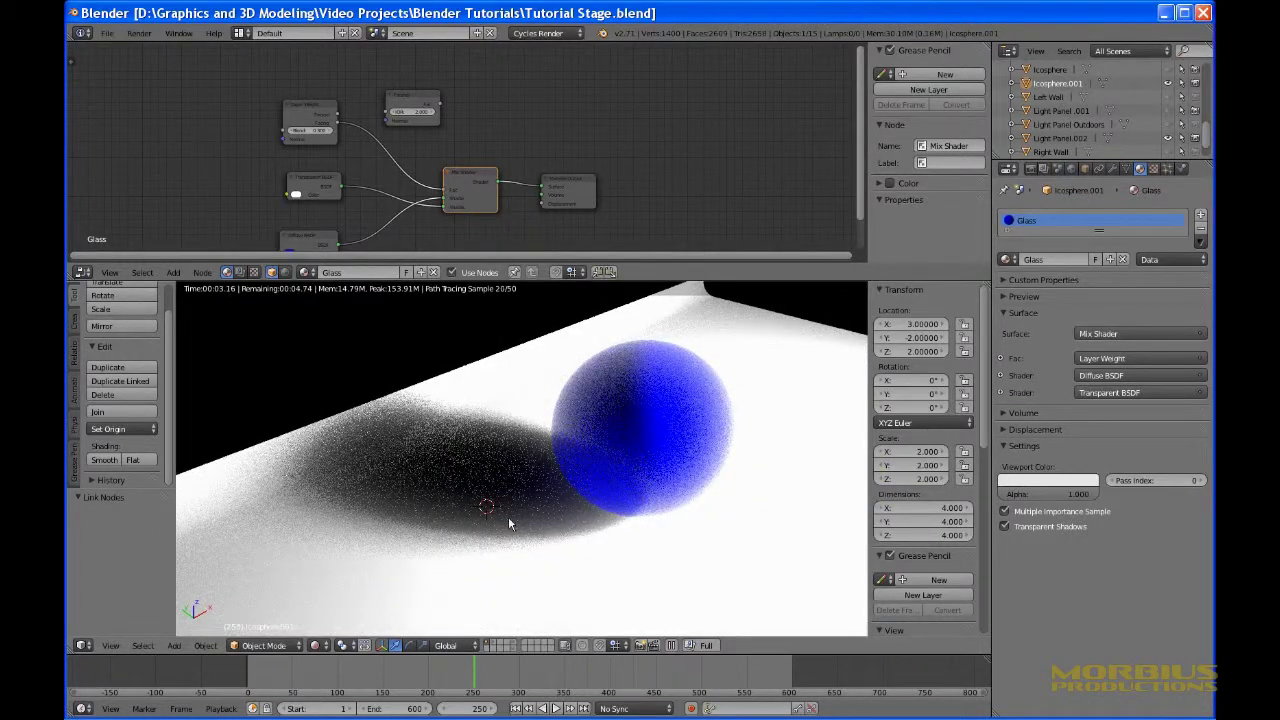
middle_drag(484, 500, 488, 497)
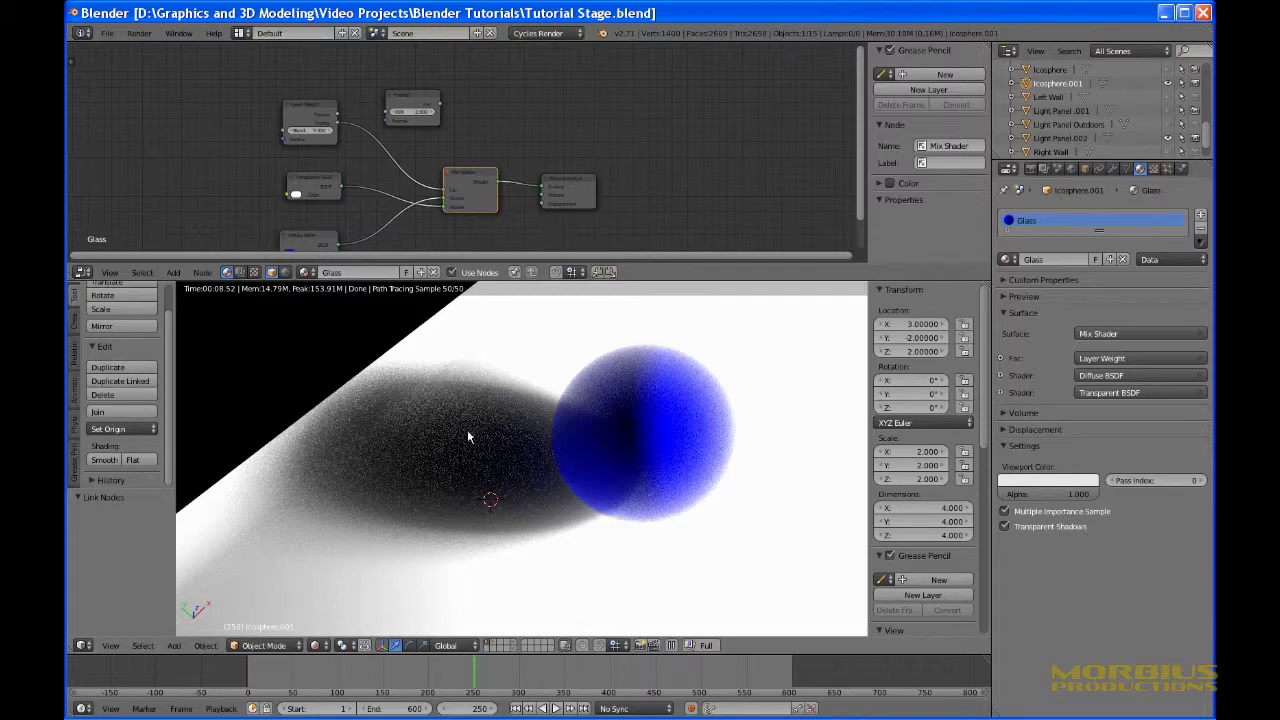
mouse_move(500, 486)
middle_down()
mouse_move(544, 500)
mouse_move(500, 434)
mouse_move(575, 516)
mouse_move(569, 531)
middle_up()
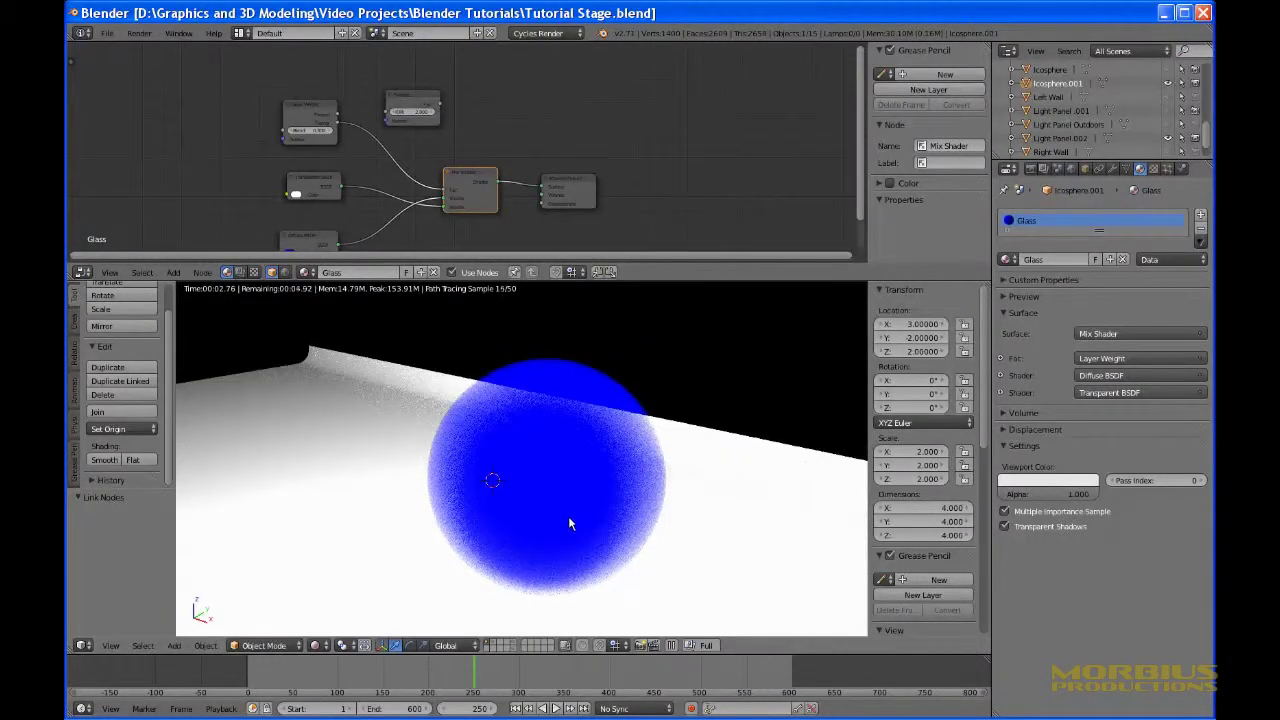
middle_drag(568, 510, 665, 458)
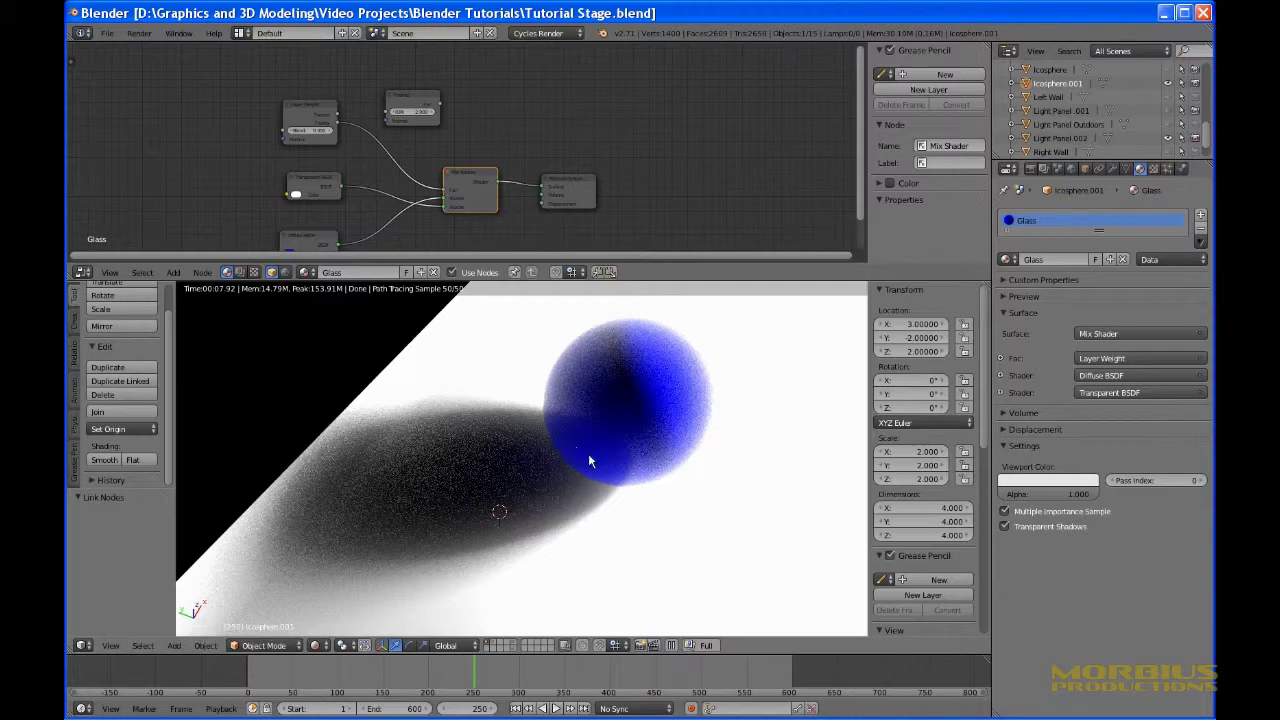
middle_drag(623, 526, 708, 528)
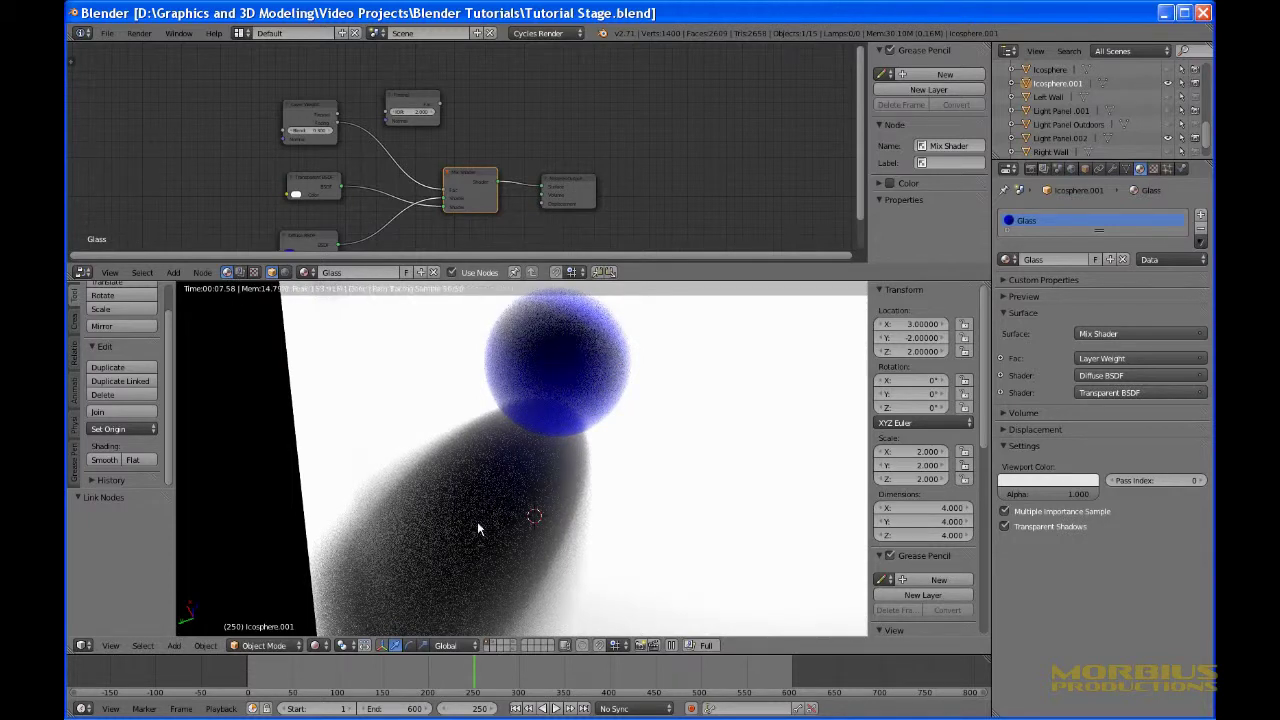
mouse_move(749, 514)
middle_down()
mouse_move(593, 503)
mouse_move(498, 457)
mouse_move(489, 470)
mouse_move(531, 520)
mouse_move(531, 540)
mouse_move(531, 500)
middle_up()
scroll(531, 500, up, 2)
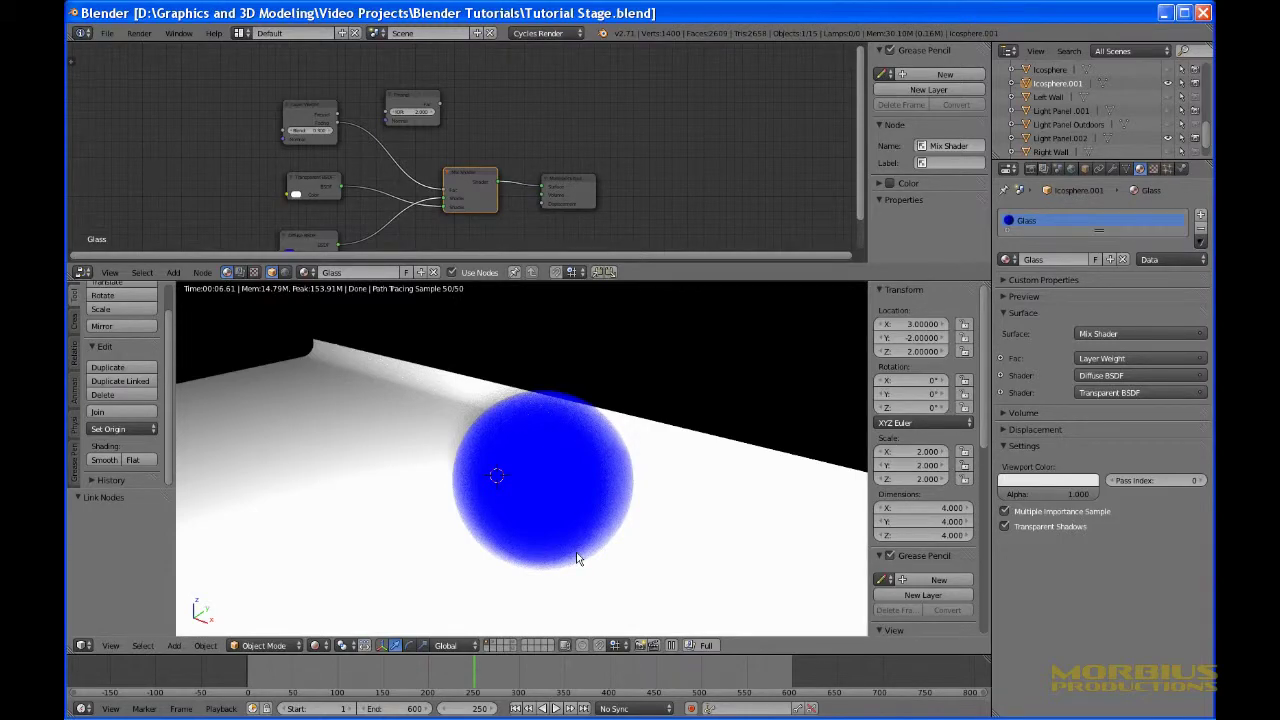
middle_drag(576, 558, 591, 580)
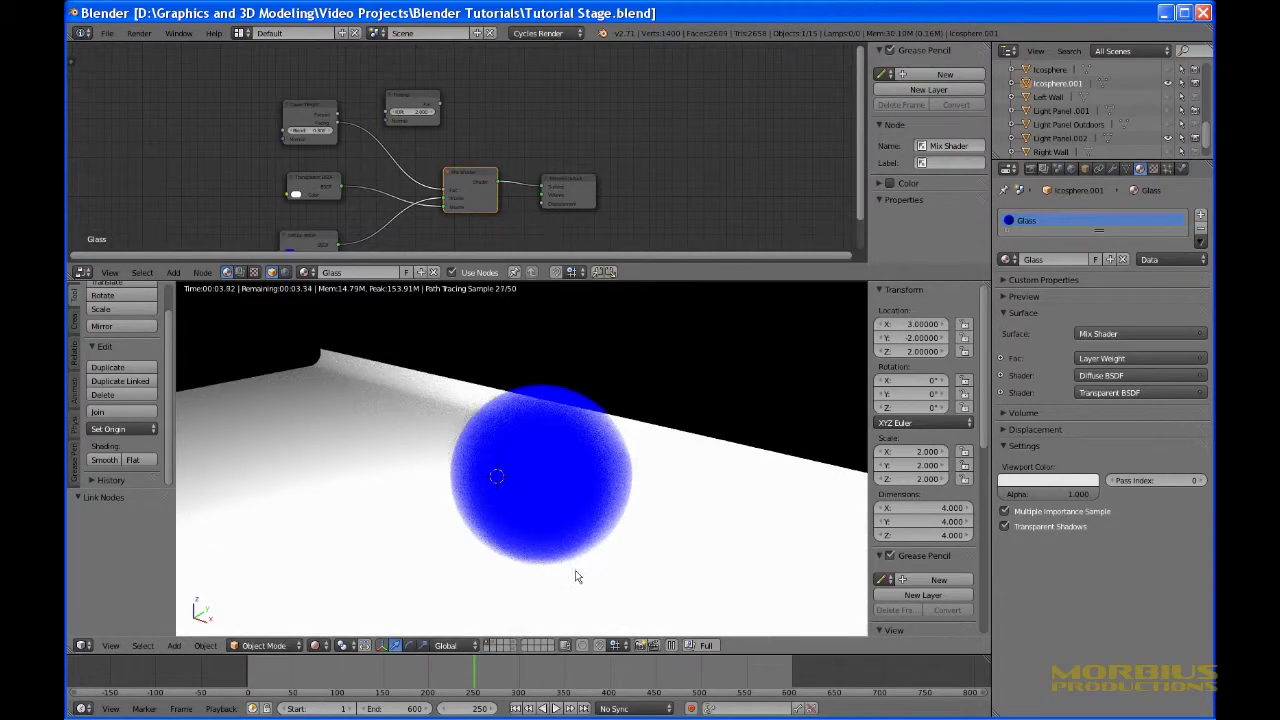
middle_drag(574, 581, 624, 566)
mouse_move(604, 431)
middle_down()
mouse_move(580, 380)
mouse_move(620, 415)
mouse_move(624, 440)
middle_up()
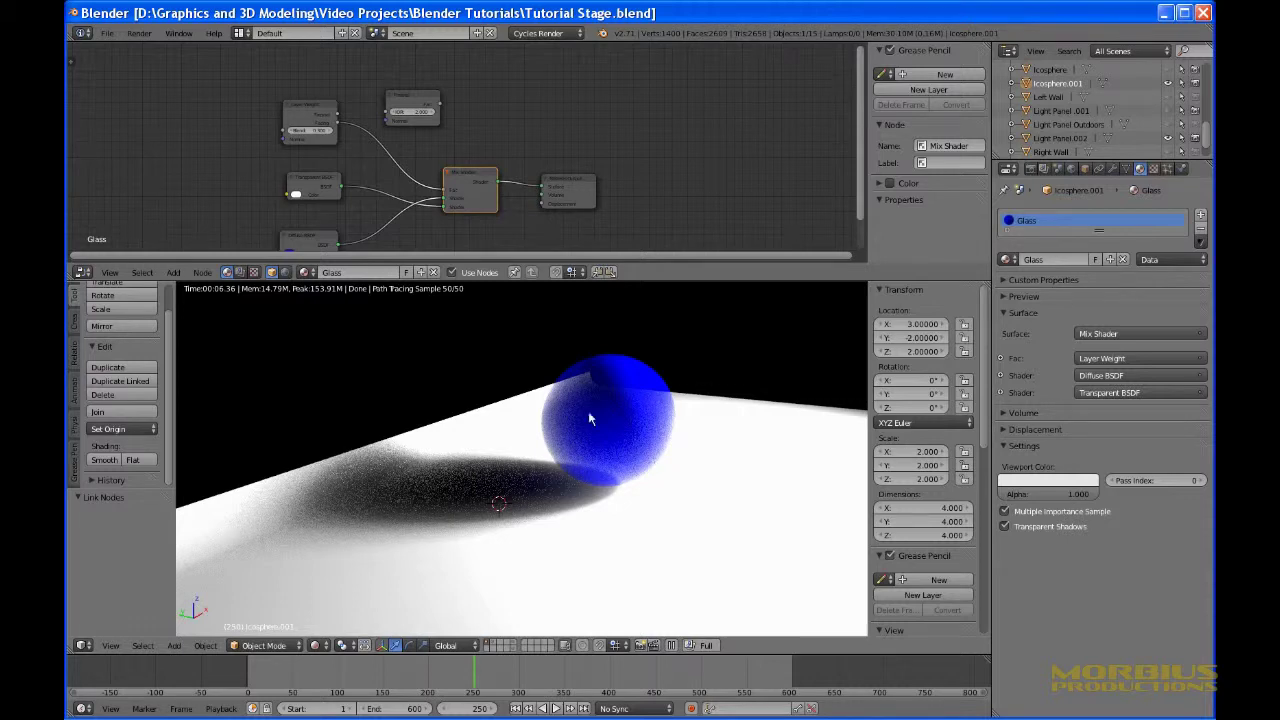
Replace the Transparent BSDF node with an Emission shader connected to the Mix Shader's second Shader input.
click(313, 186)
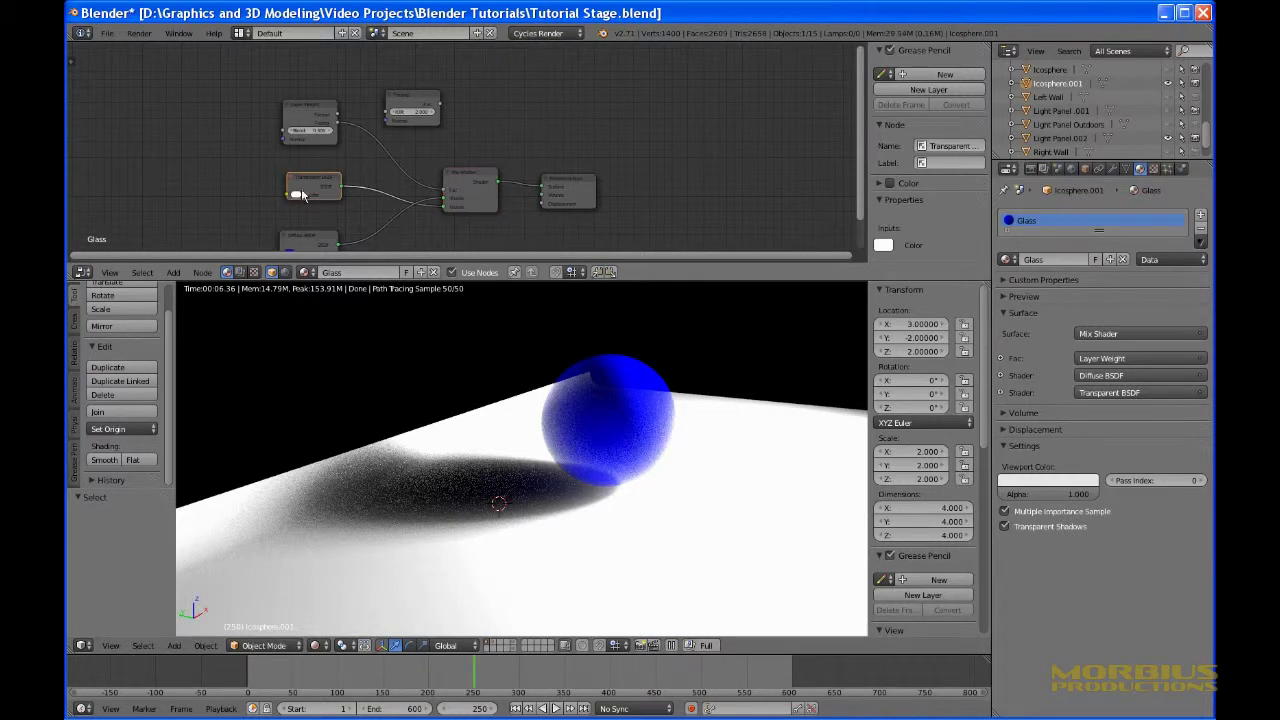
key(x)
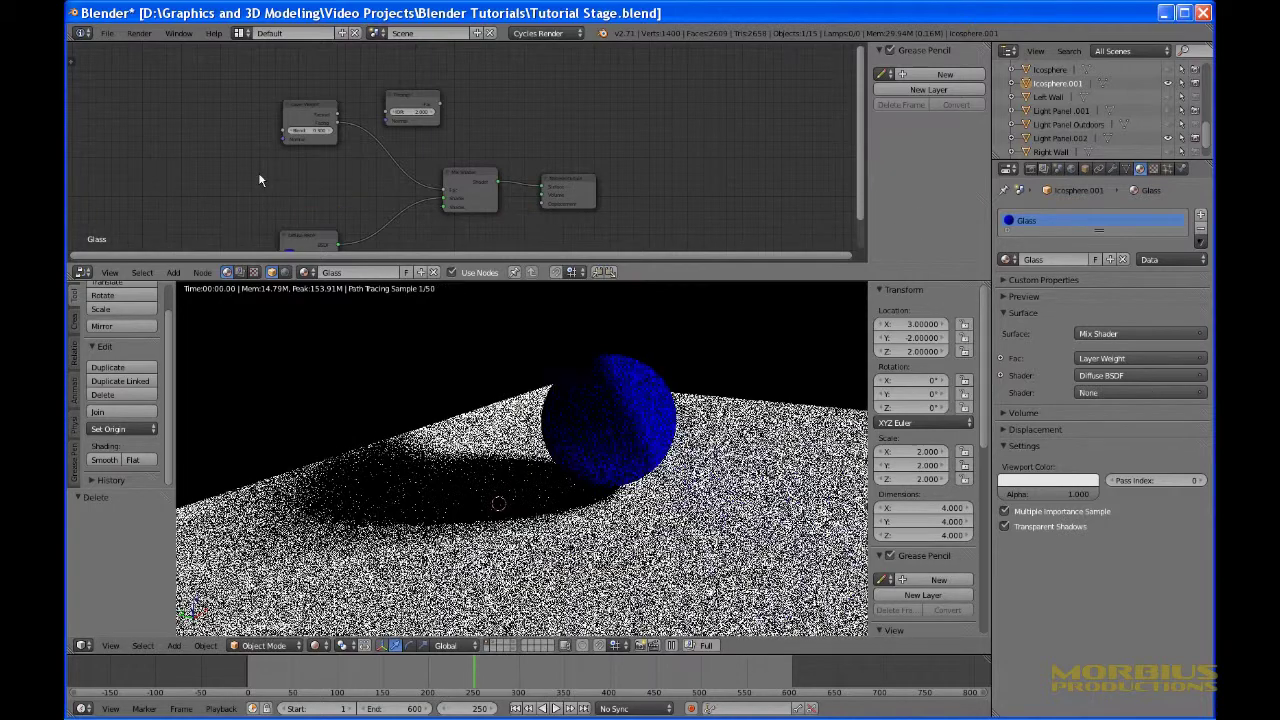
key(shift+a)
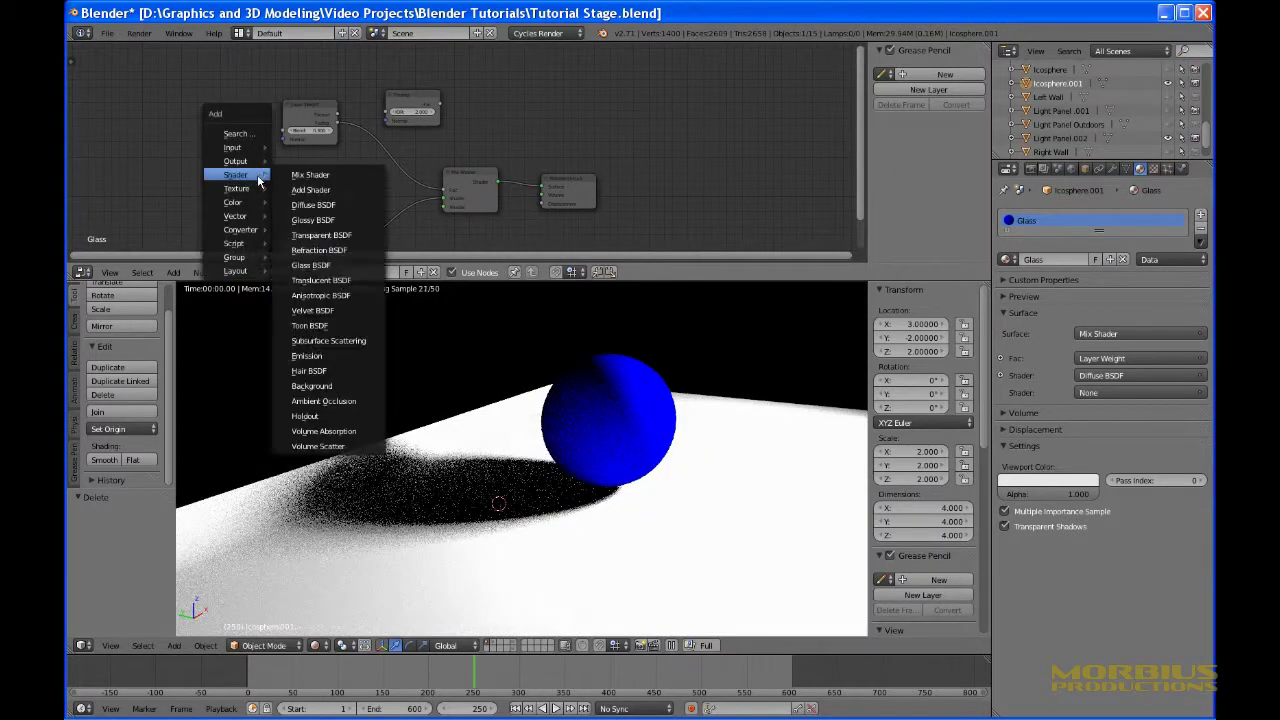
mouse_move(258, 184)
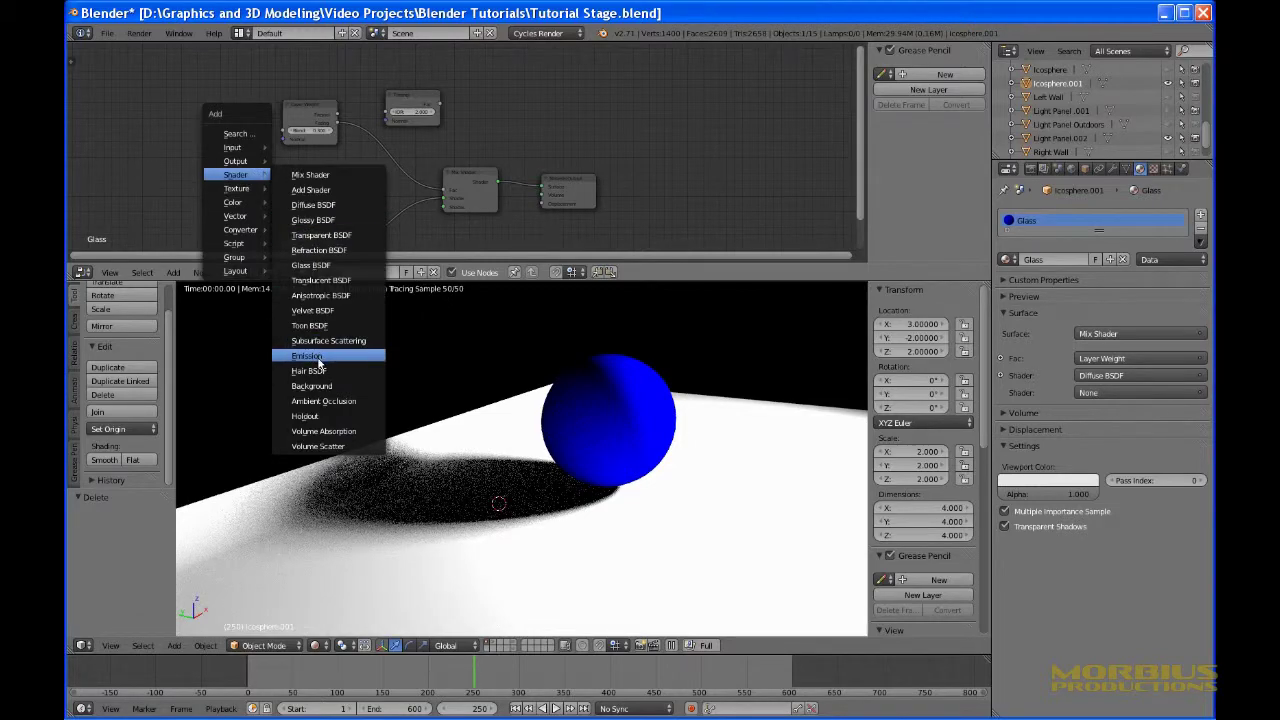
click(306, 356)
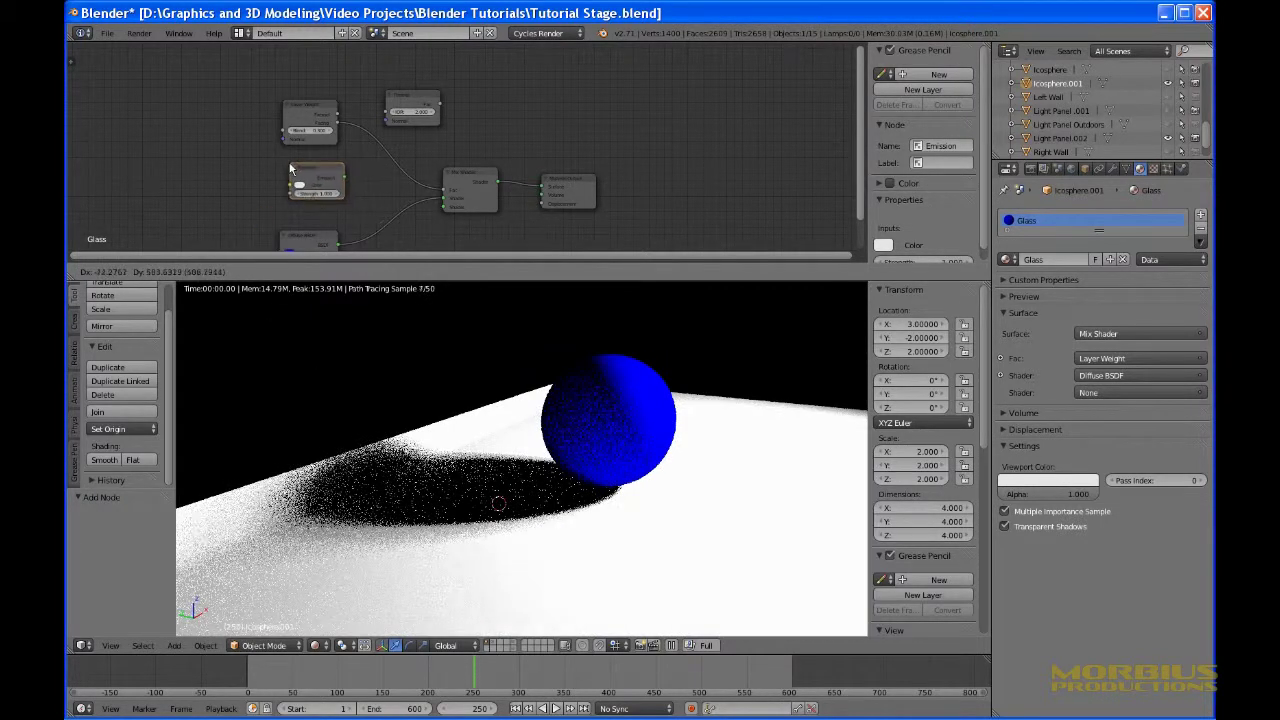
click(344, 181)
drag(343, 178, 443, 226)
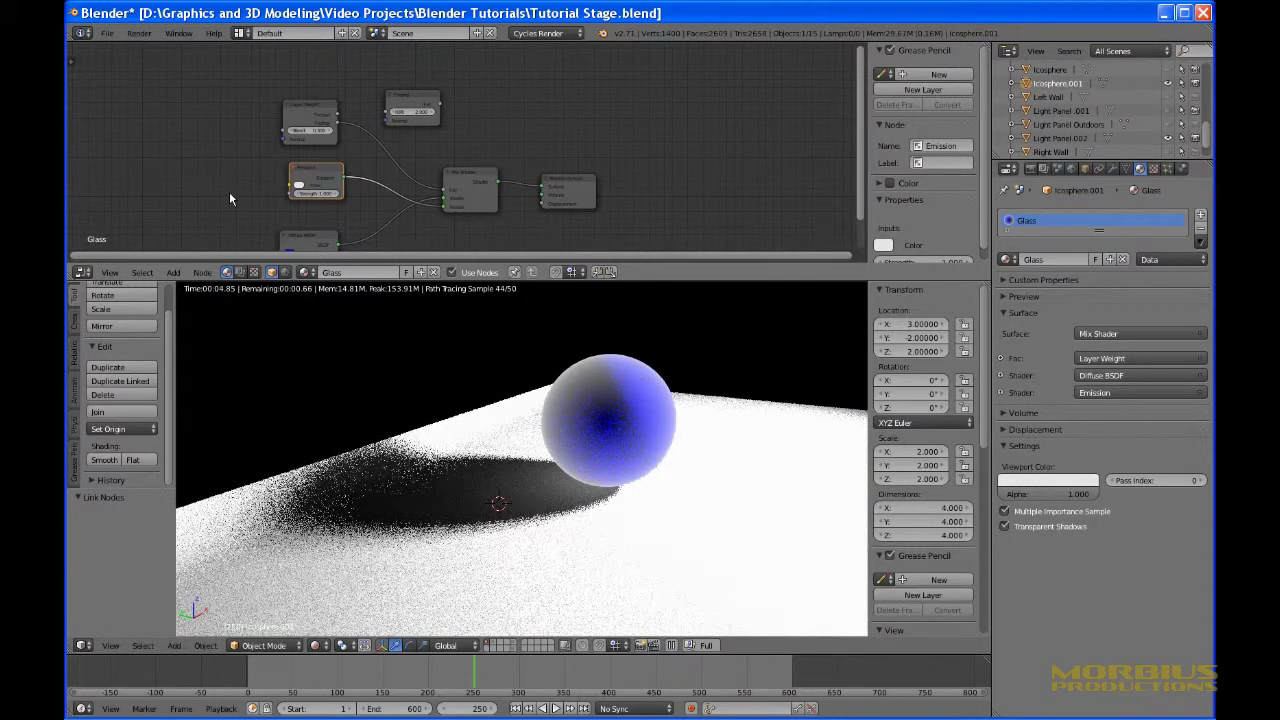
Add a new Transparent BSDF node beside the Layer Weight node and move the Emission node directly below it.
key(shift+a)
mouse_move(238, 189)
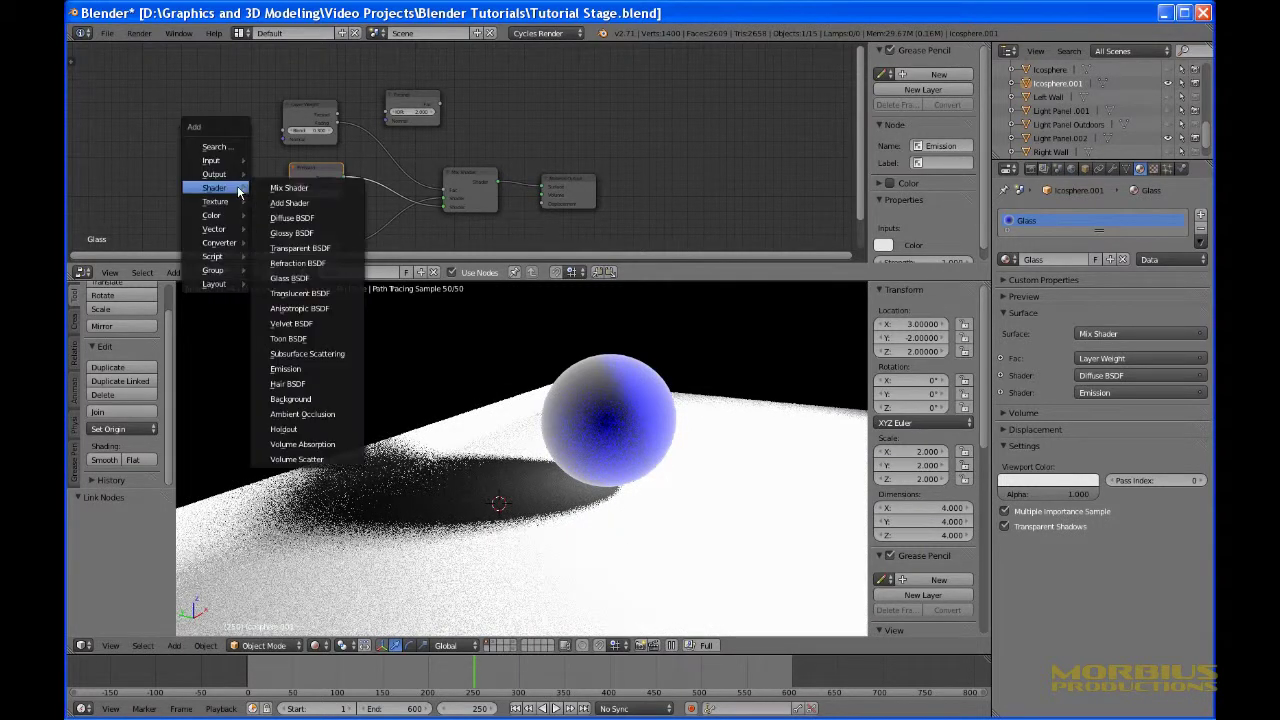
click(285, 247)
click(198, 125)
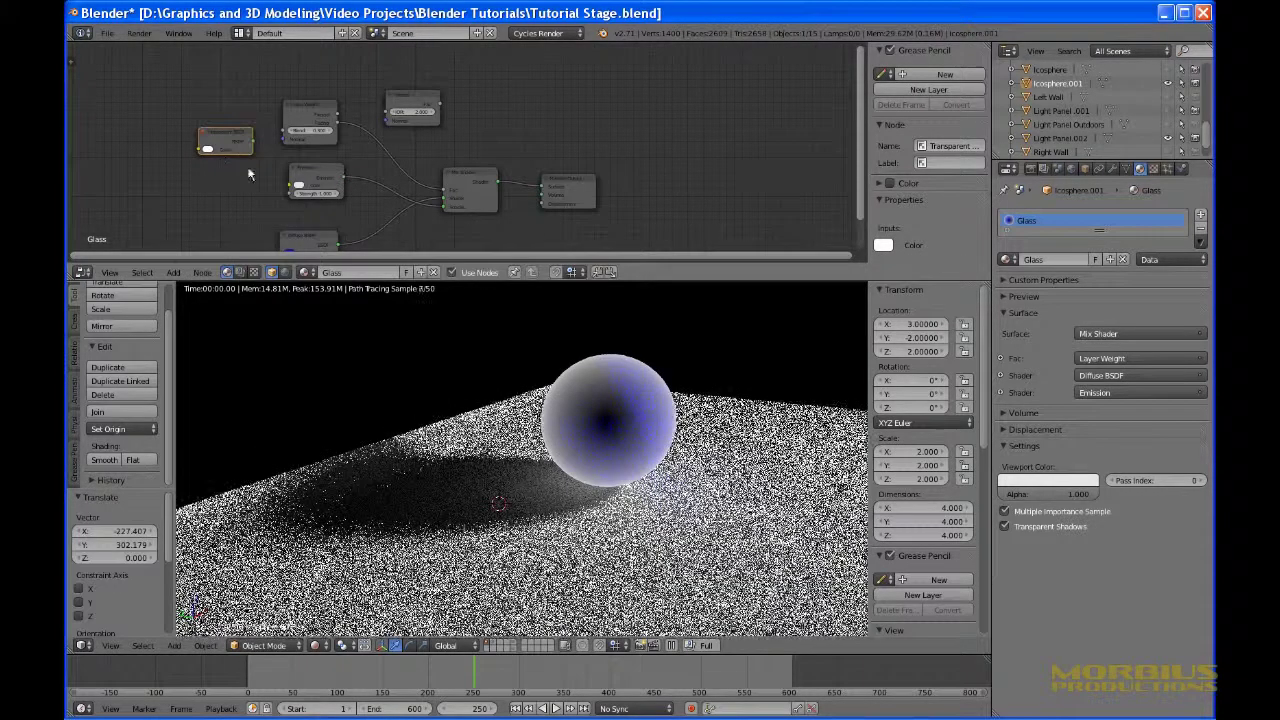
drag(315, 176, 224, 185)
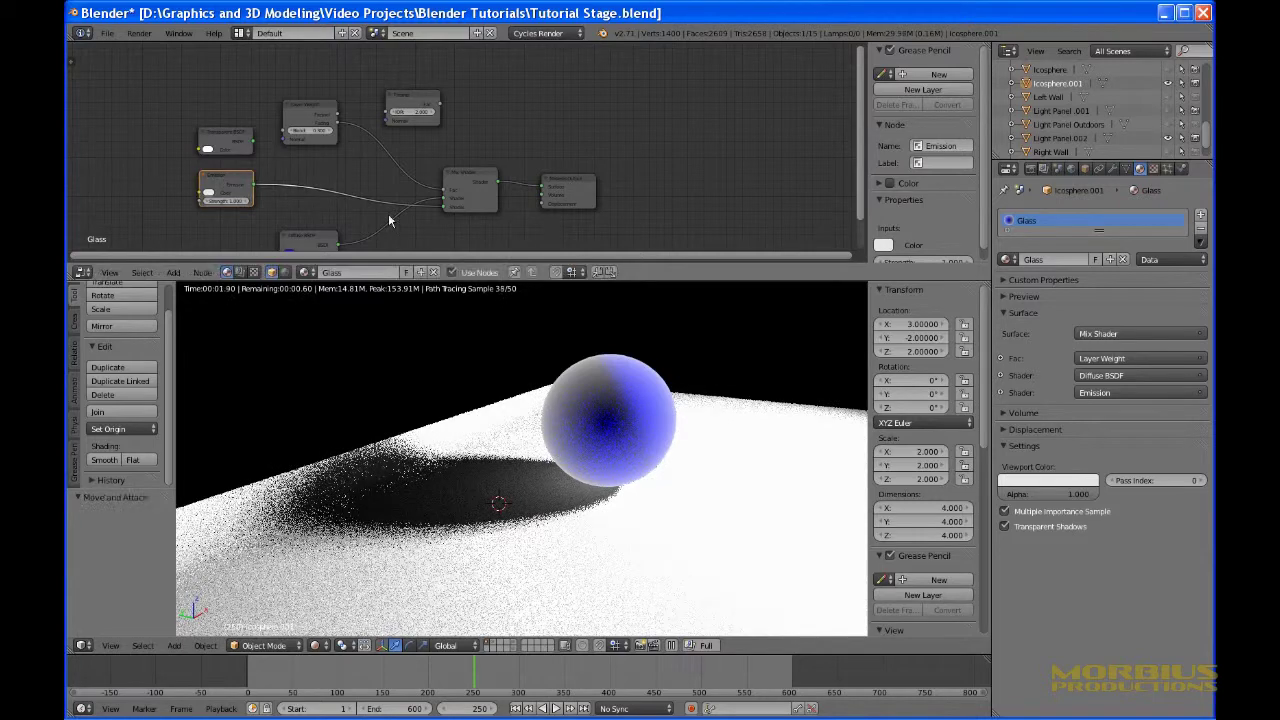
Insert an Add Shader between the Emission and Mix Shader nodes and connect the Transparent BSDF to its free input.
key(shift+a)
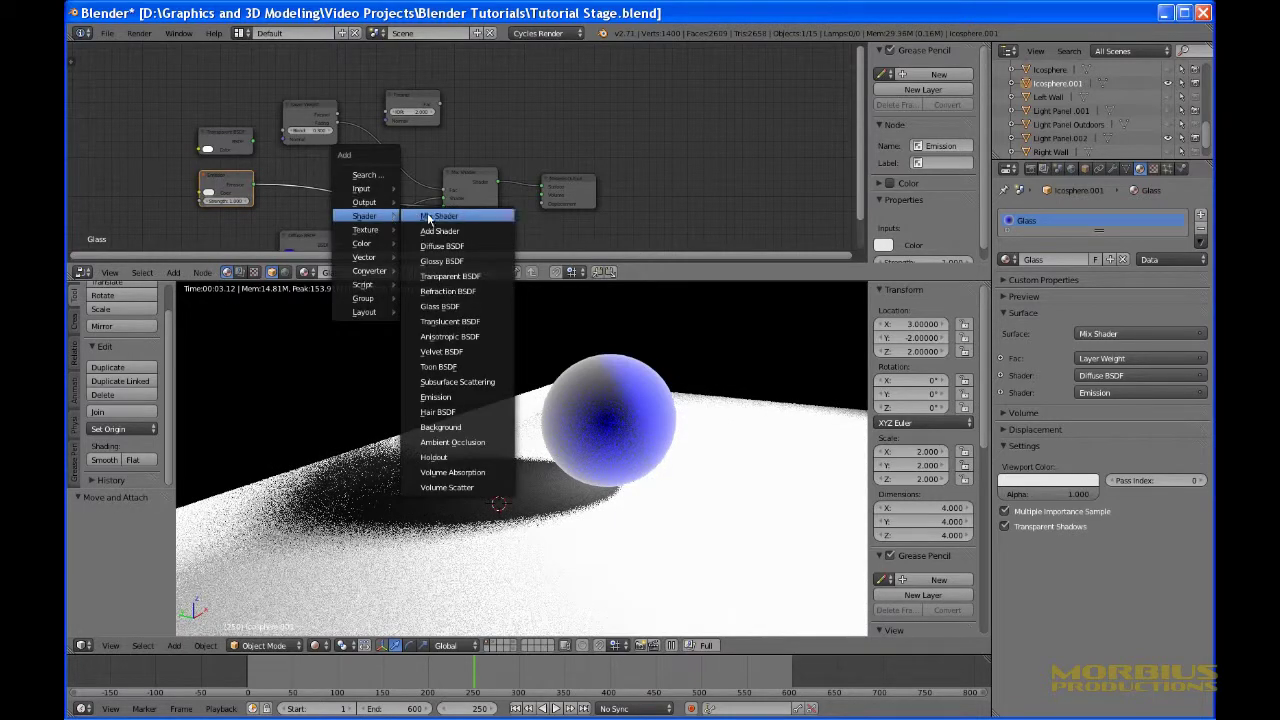
click(438, 232)
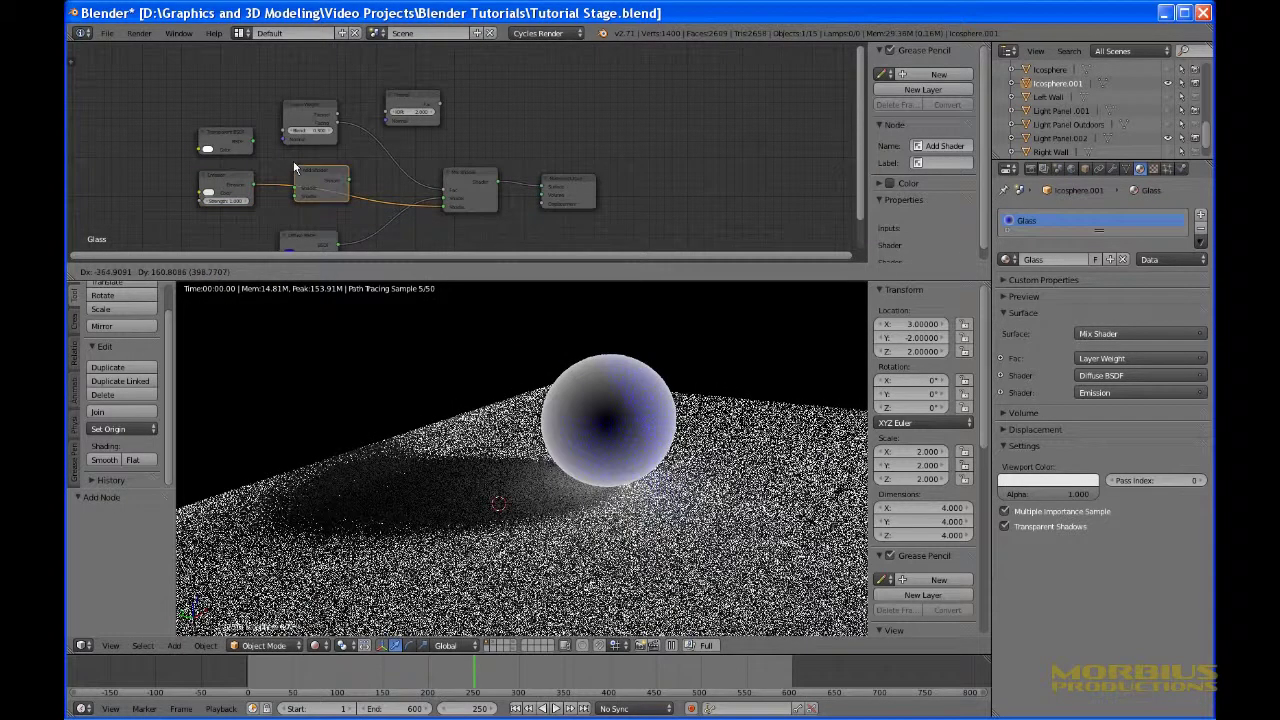
click(293, 167)
drag(251, 141, 298, 191)
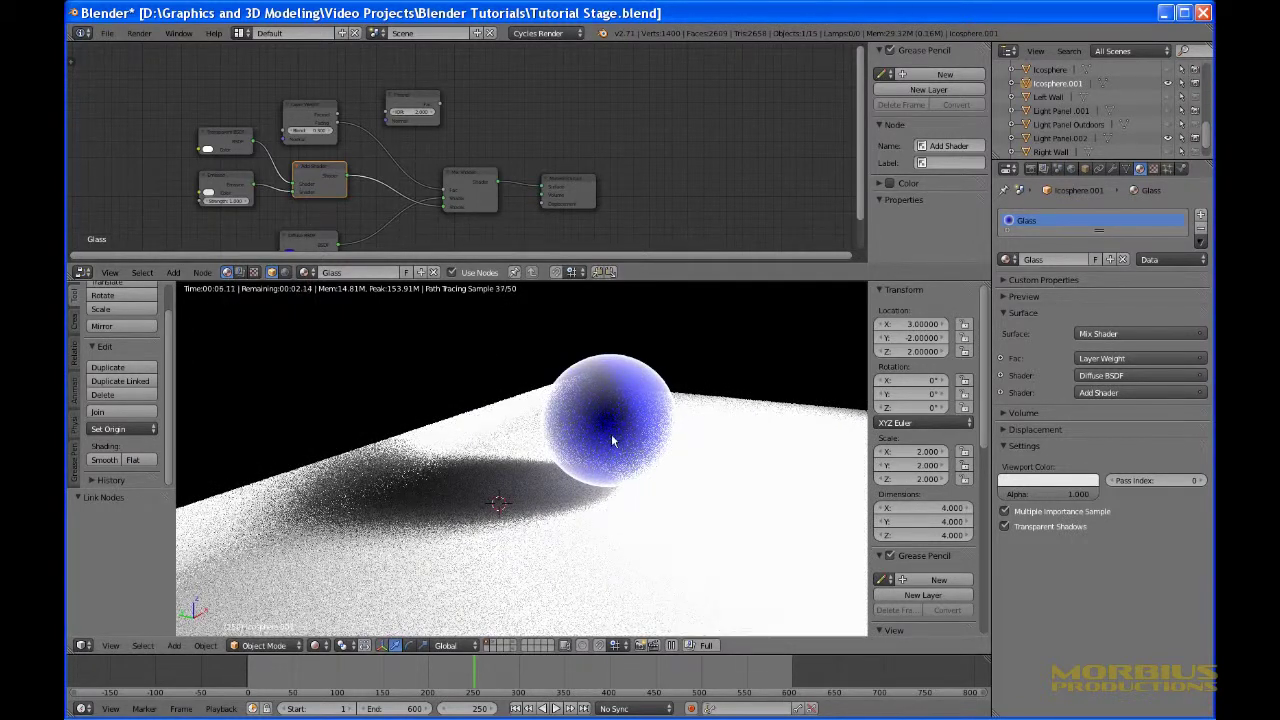
Set the colours of both the Emission and Transparent BSDF nodes to blue.
click(209, 195)
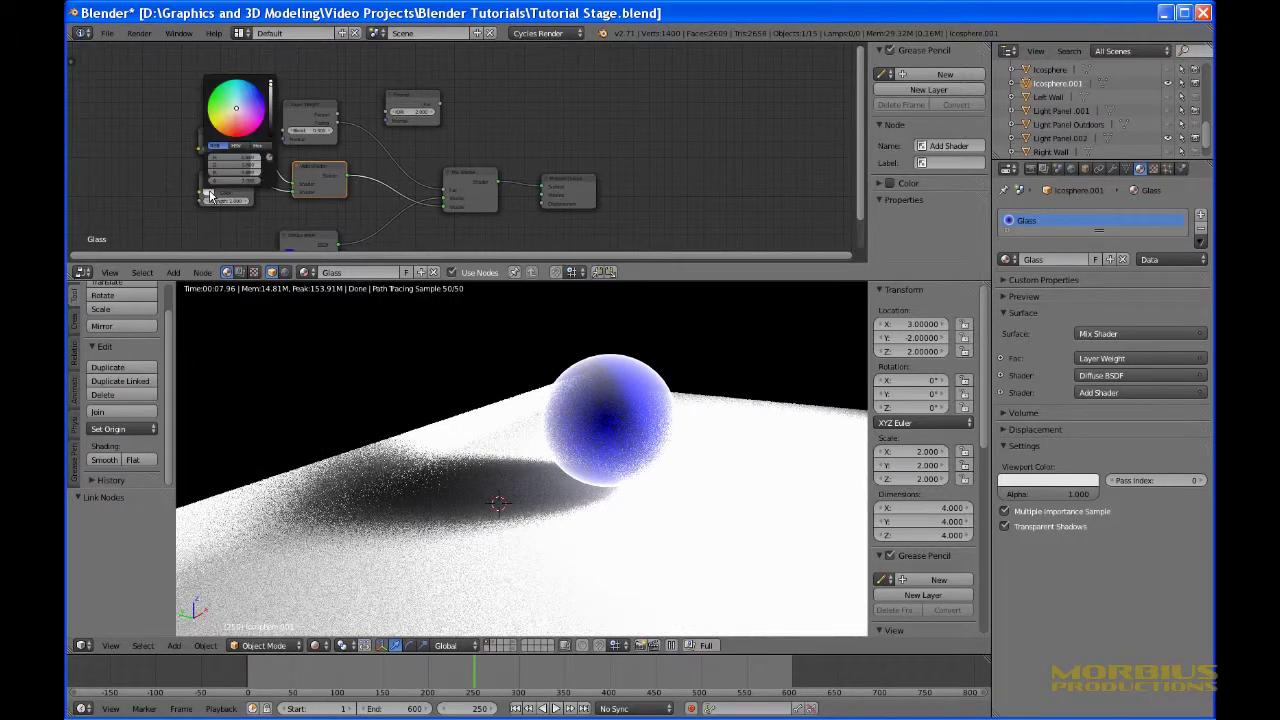
click(250, 103)
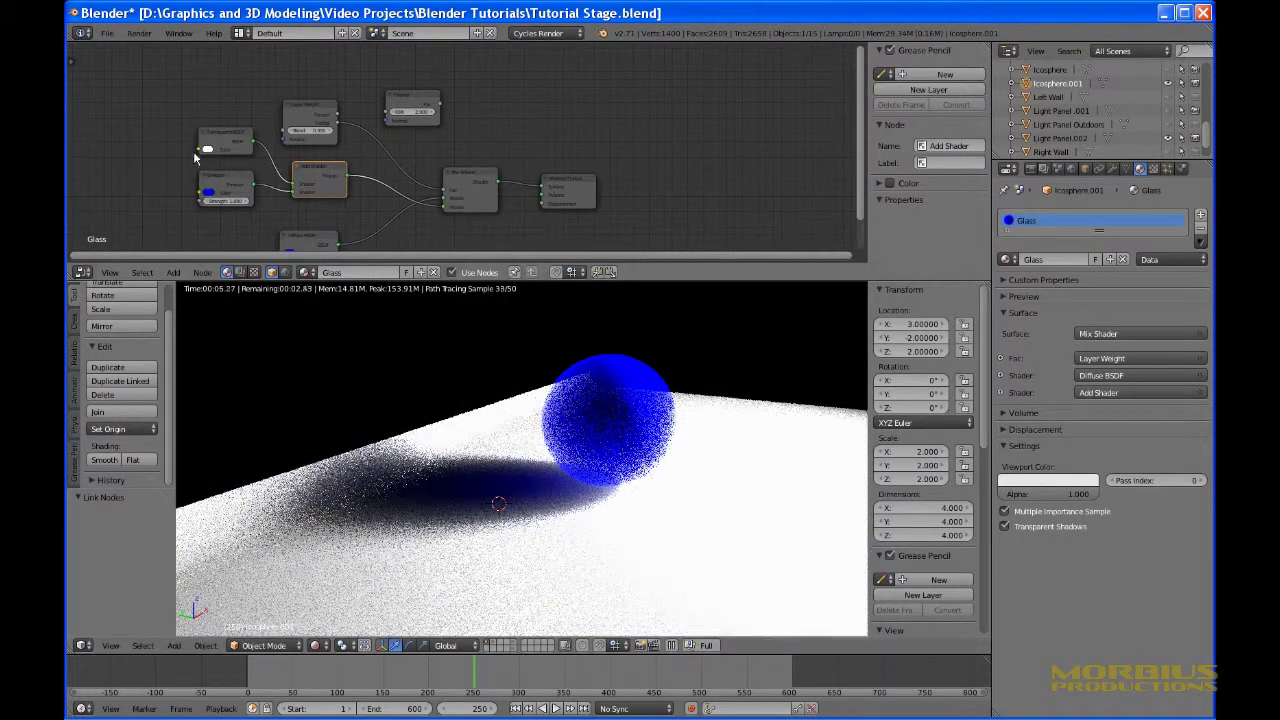
click(207, 151)
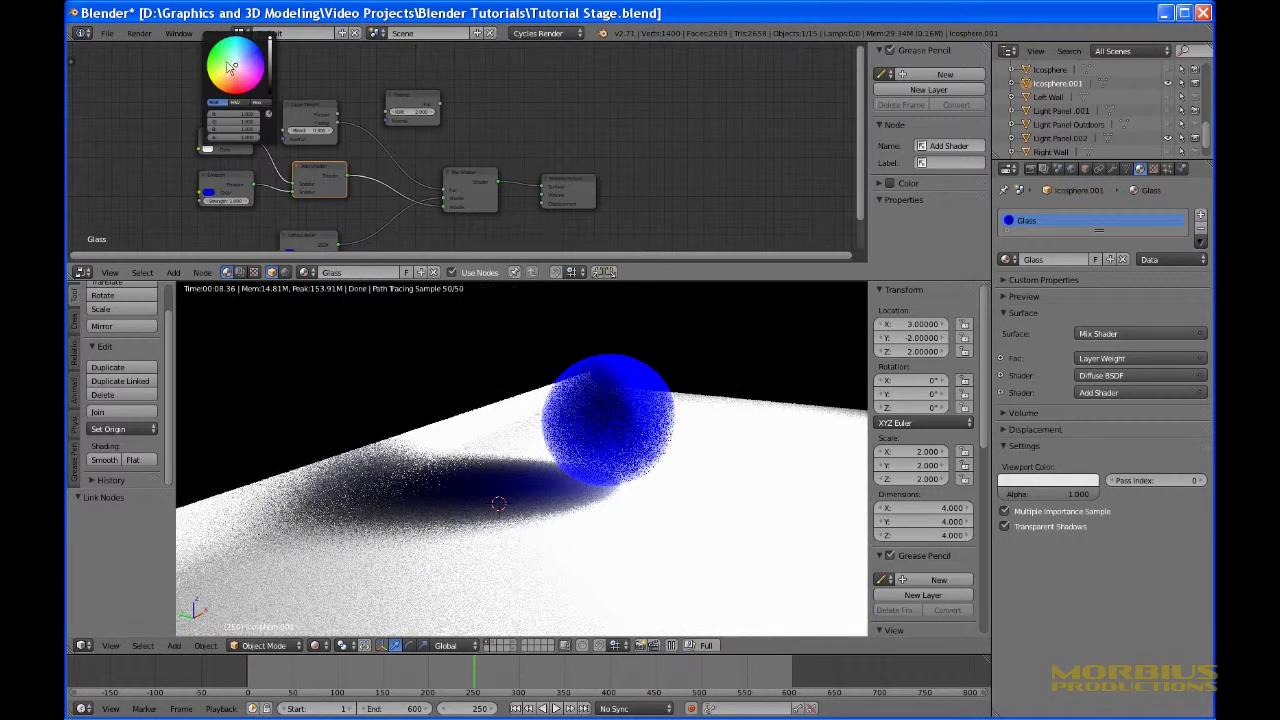
drag(240, 67, 289, 39)
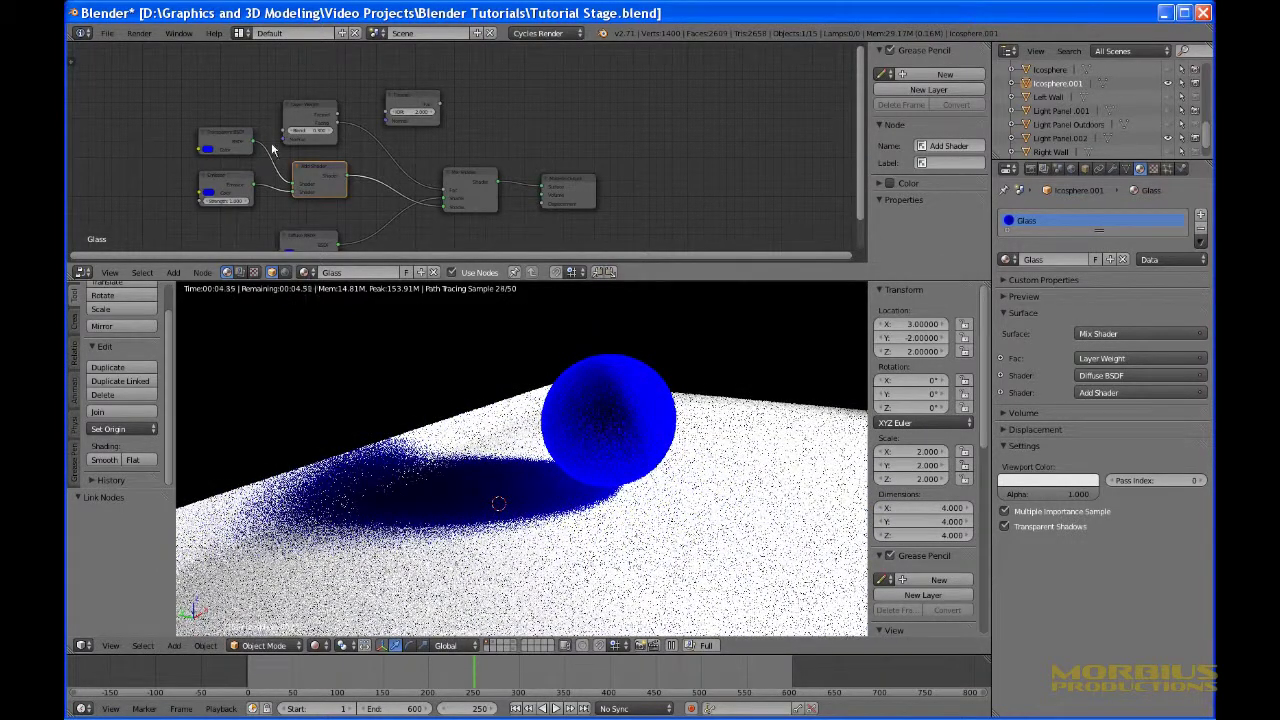
Connect the Transparent BSDF directly to the Mix Shader's second Shader input, bypassing the Add Shader, and inspect the sphere's shadow.
drag(254, 139, 441, 207)
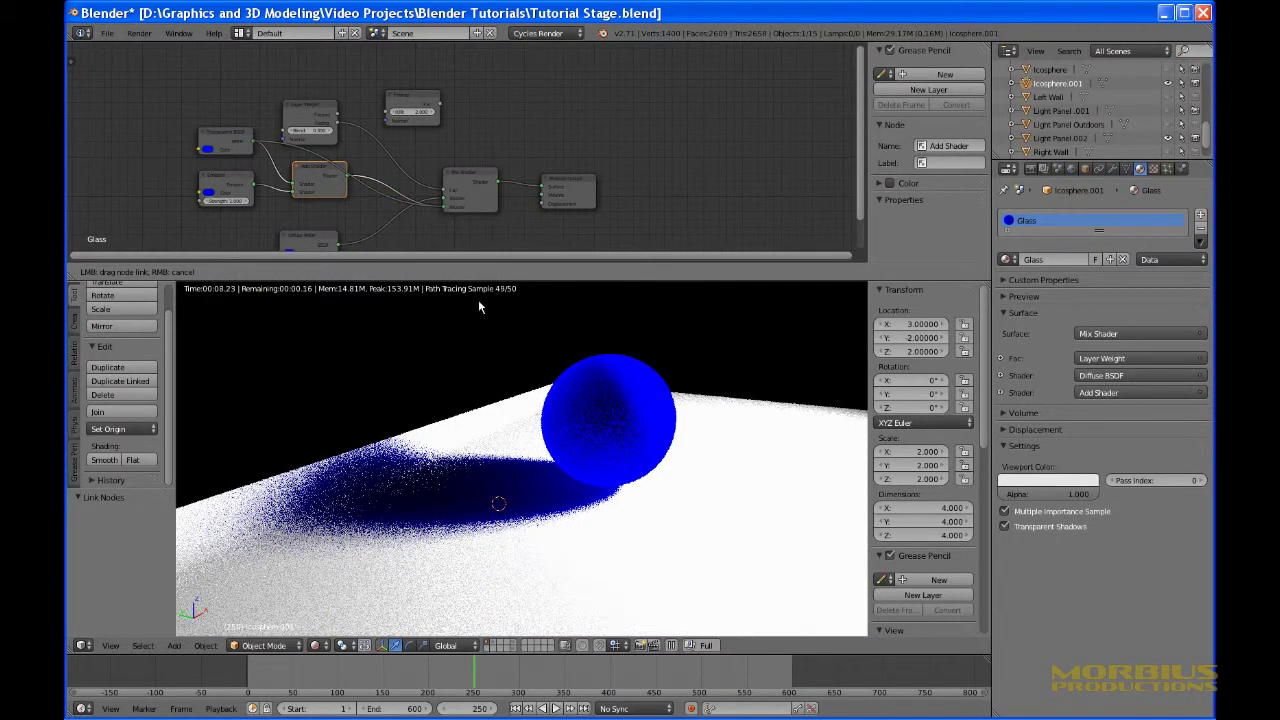
drag(478, 299, 443, 204)
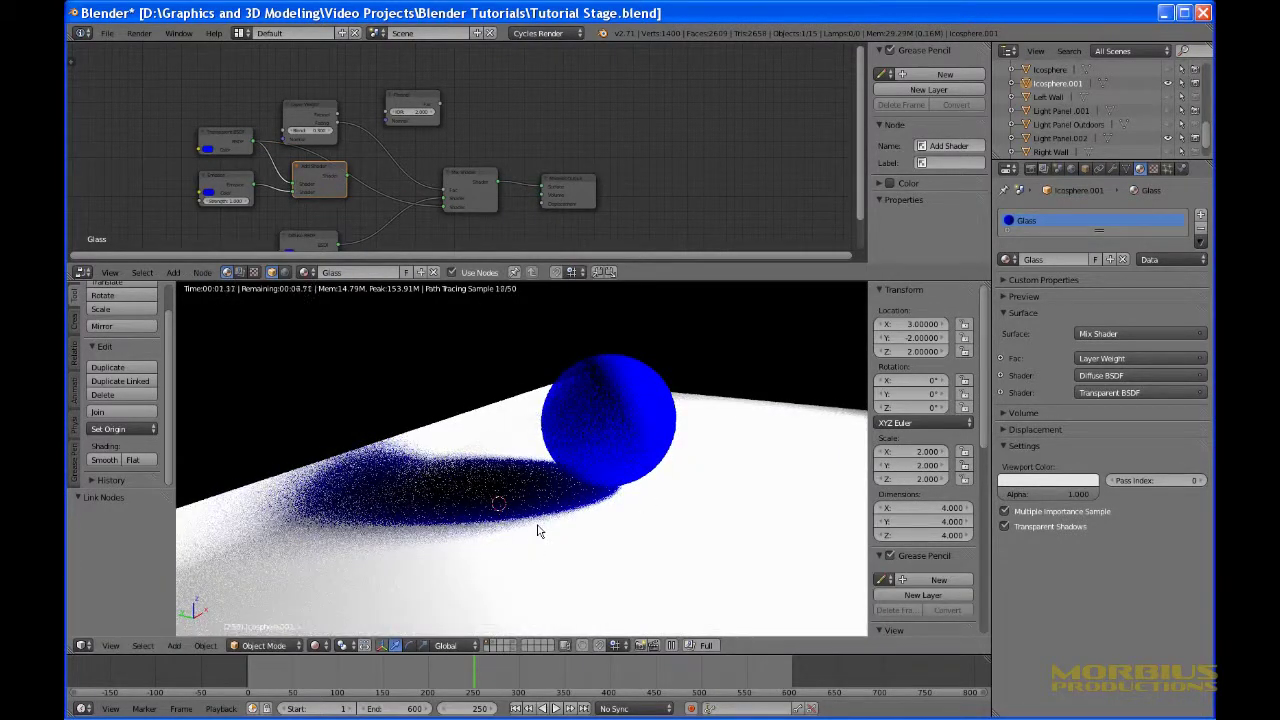
middle_drag(362, 372, 430, 350)
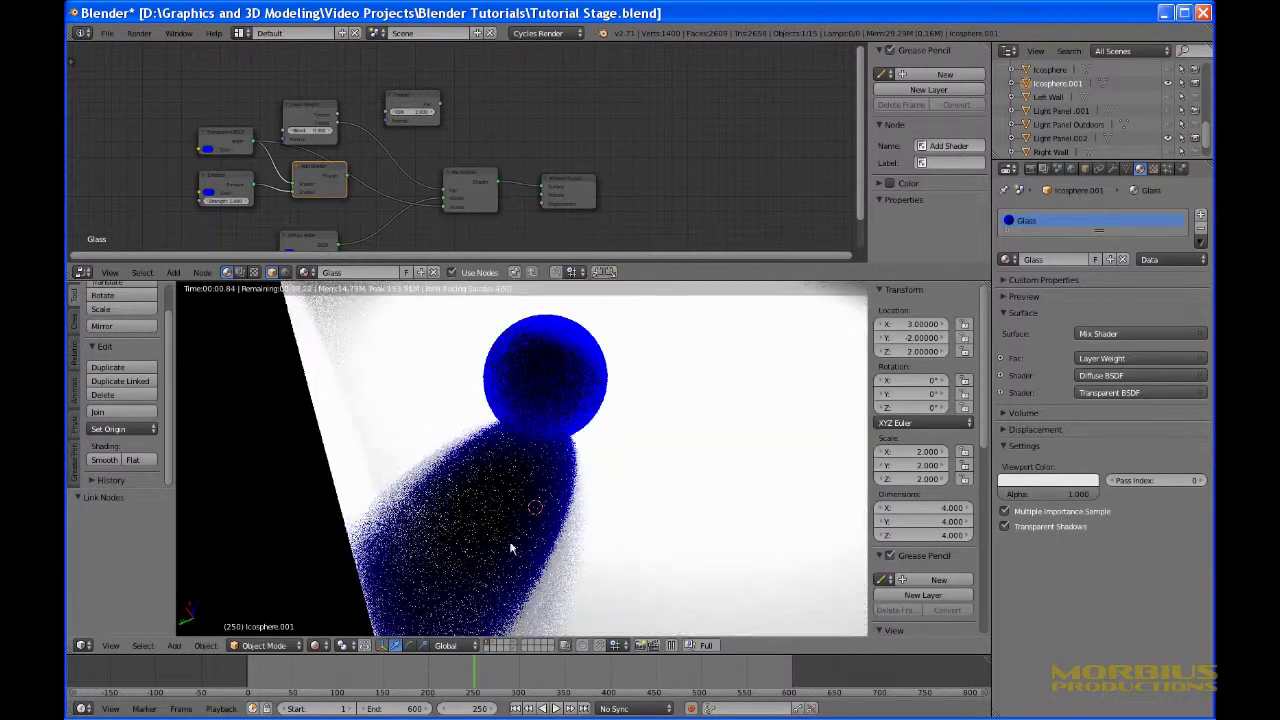
middle_drag(505, 405, 342, 302)
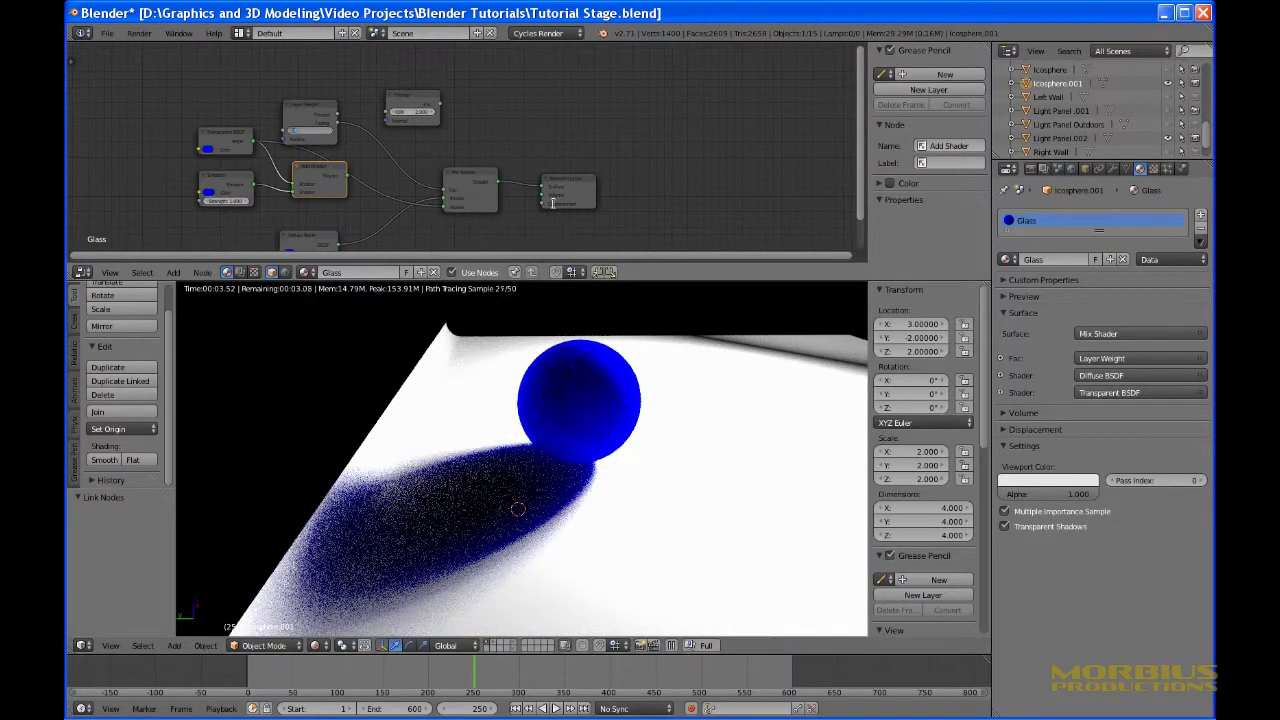
Increase the Layer Weight's Blend value in several increments, checking the sphere's transparency and shadow from different angles.
key(Return)
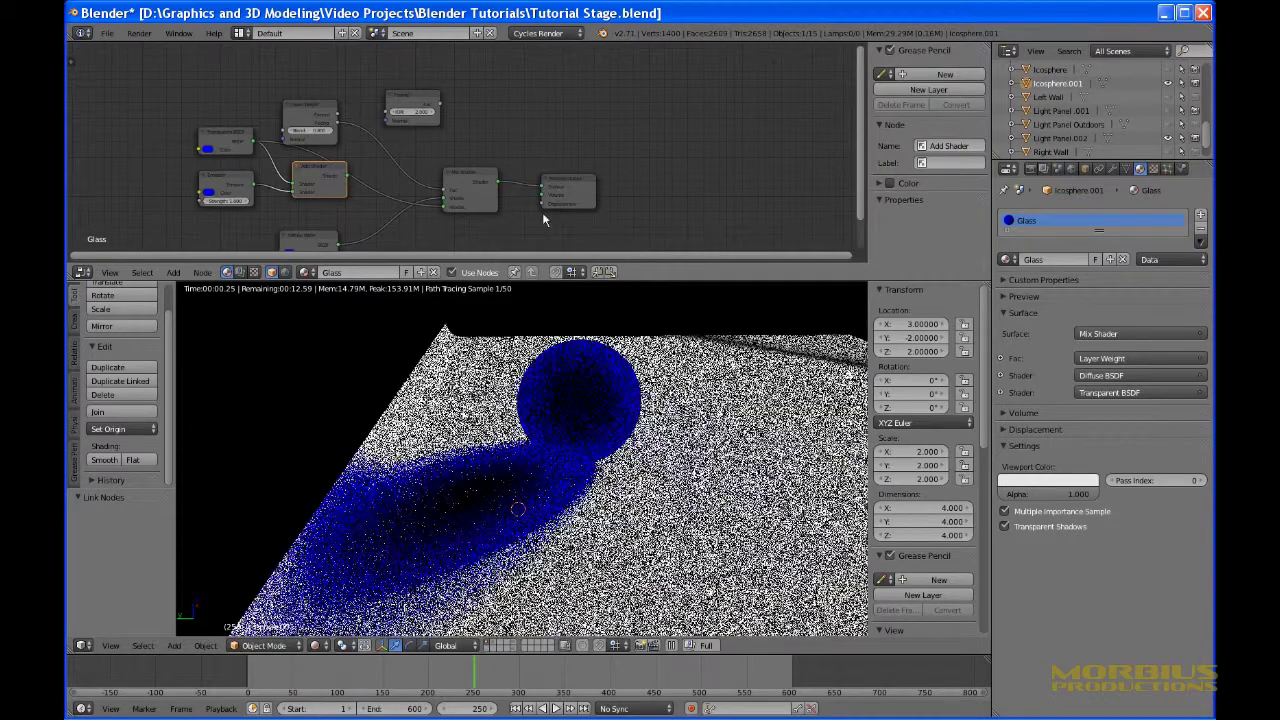
middle_drag(631, 450, 550, 410)
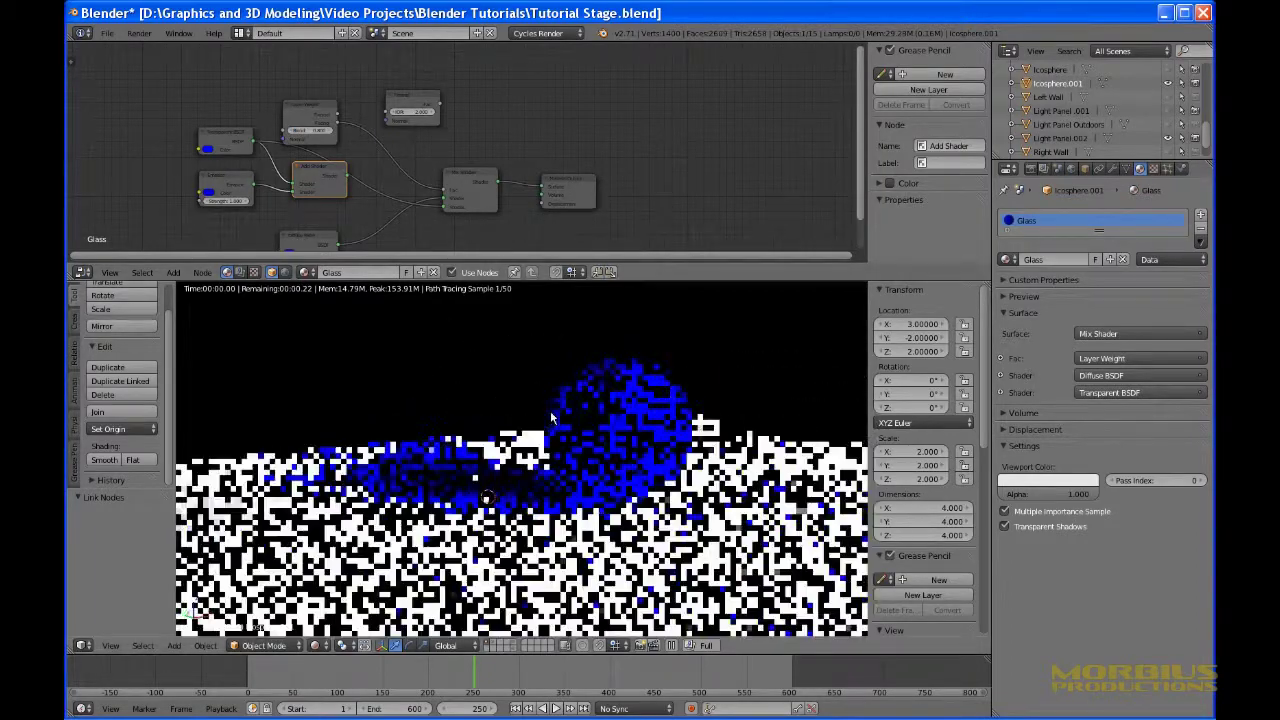
middle_drag(663, 471, 617, 497)
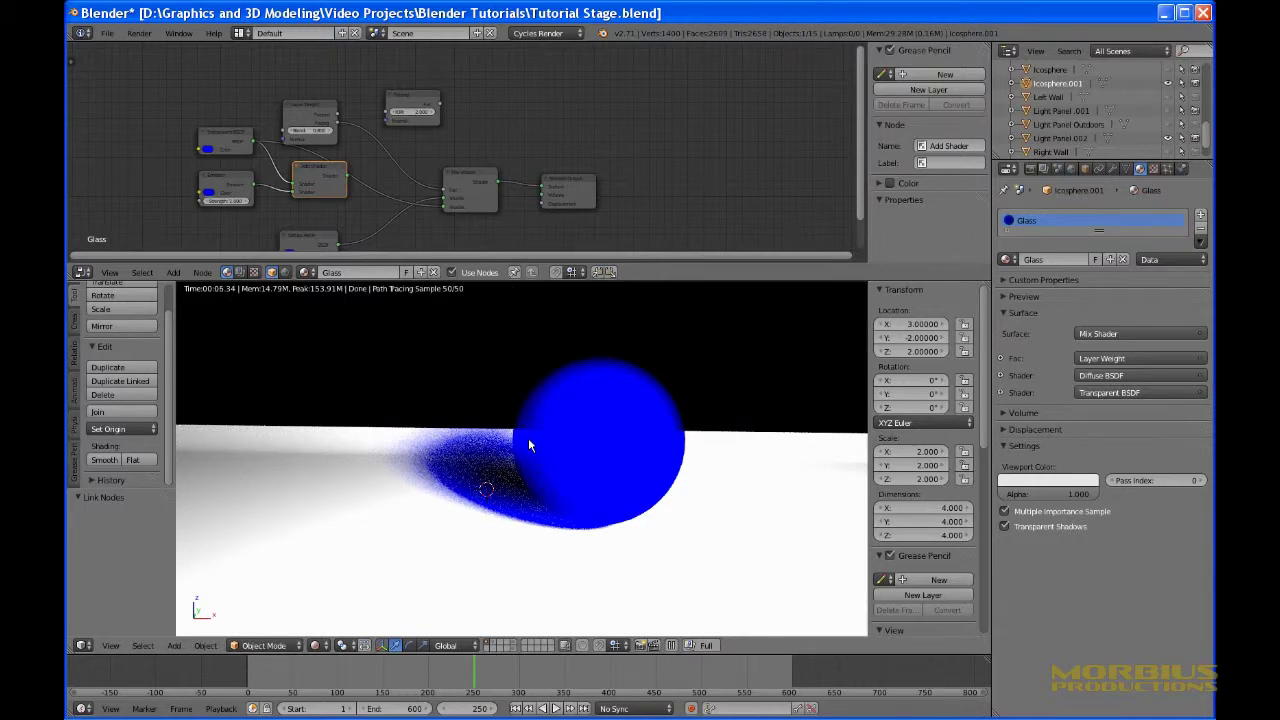
scroll(528, 438, up, 3)
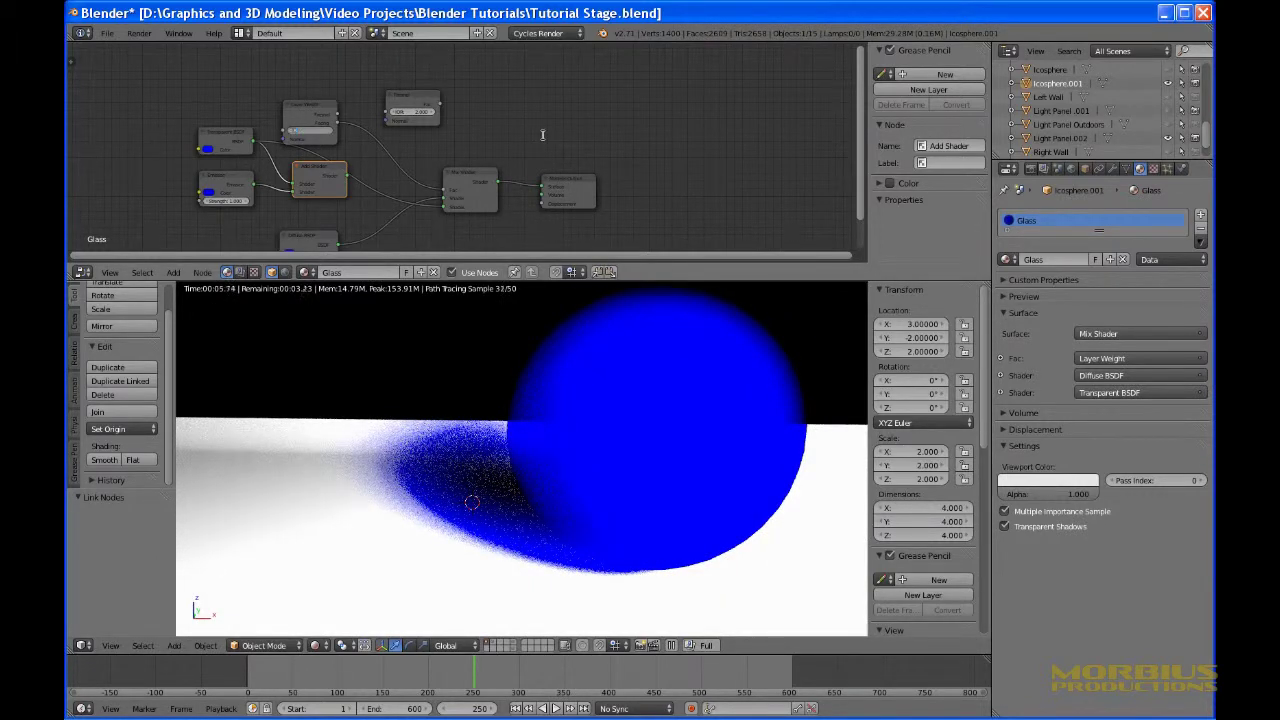
key(Return)
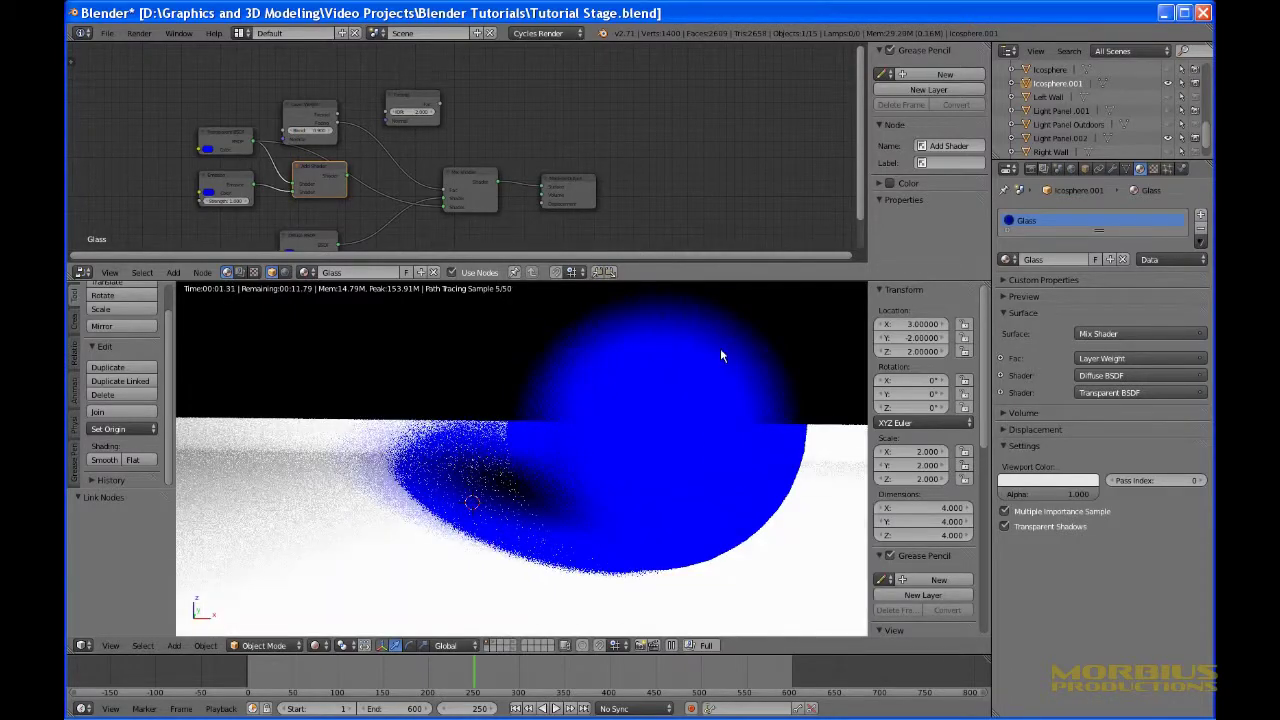
middle_drag(740, 469, 598, 504)
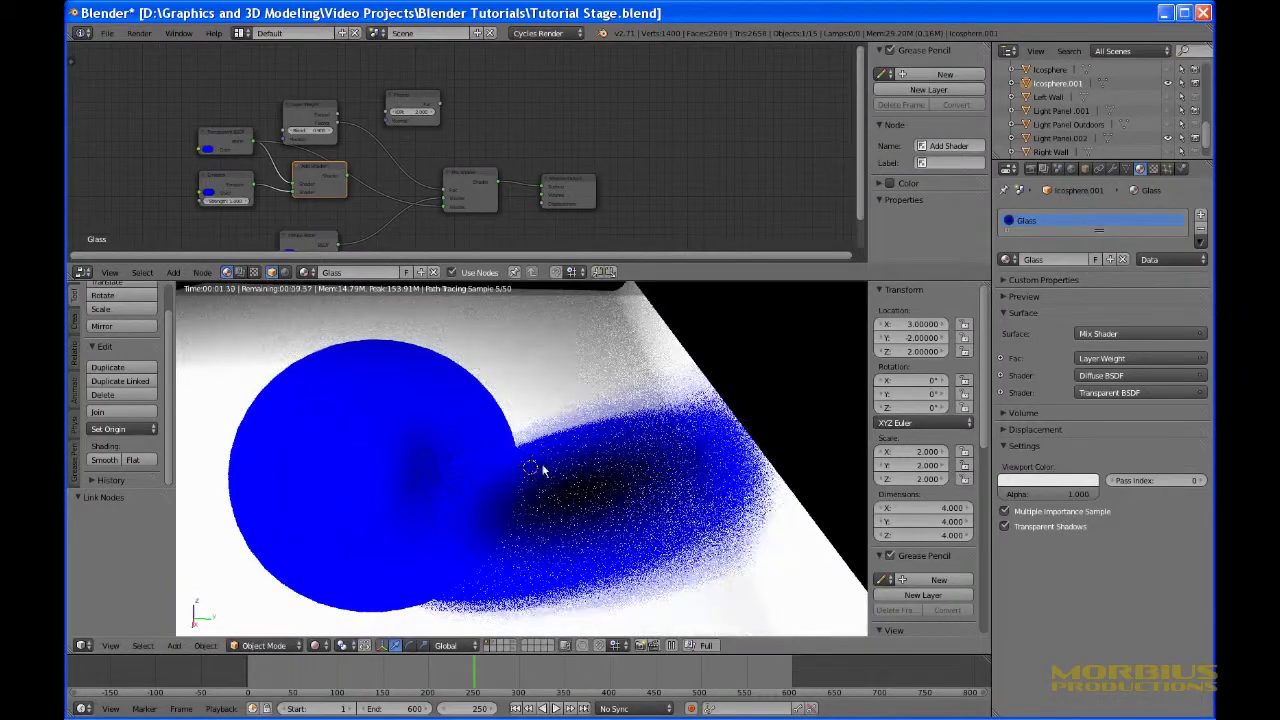
mouse_move(541, 470)
middle_down()
mouse_move(756, 511)
mouse_move(766, 497)
mouse_move(755, 492)
middle_up()
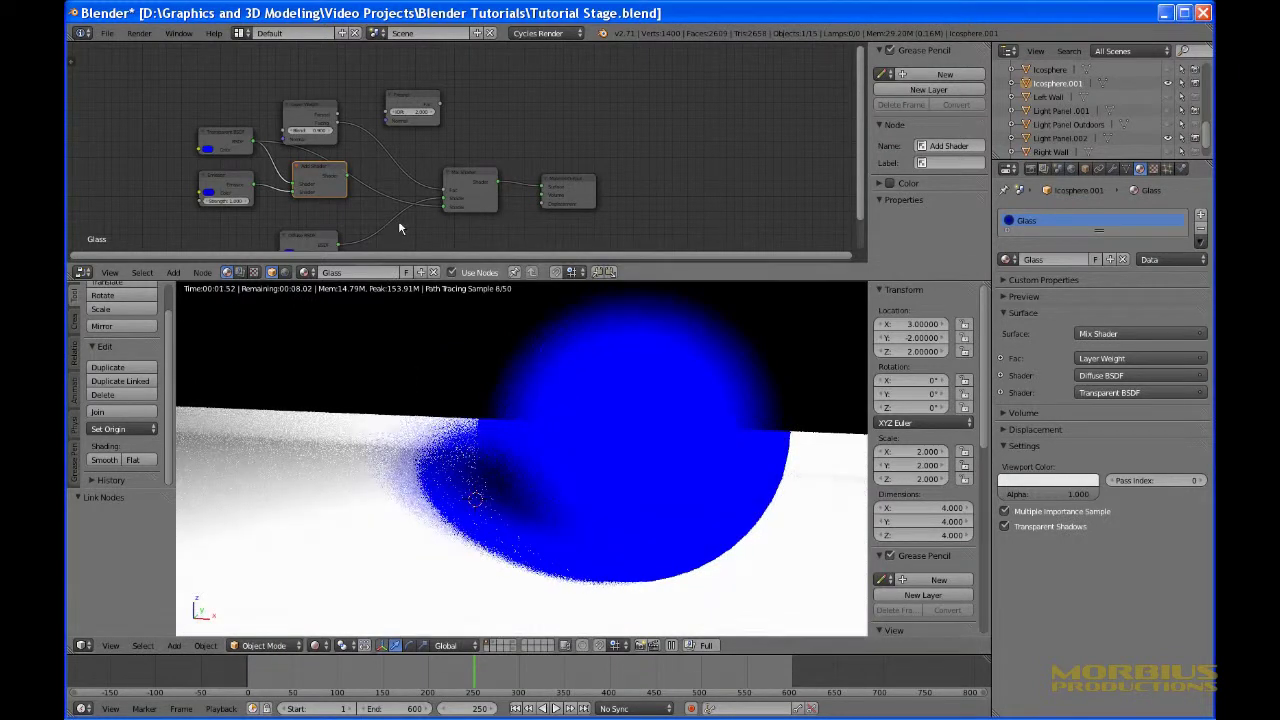
click(313, 132)
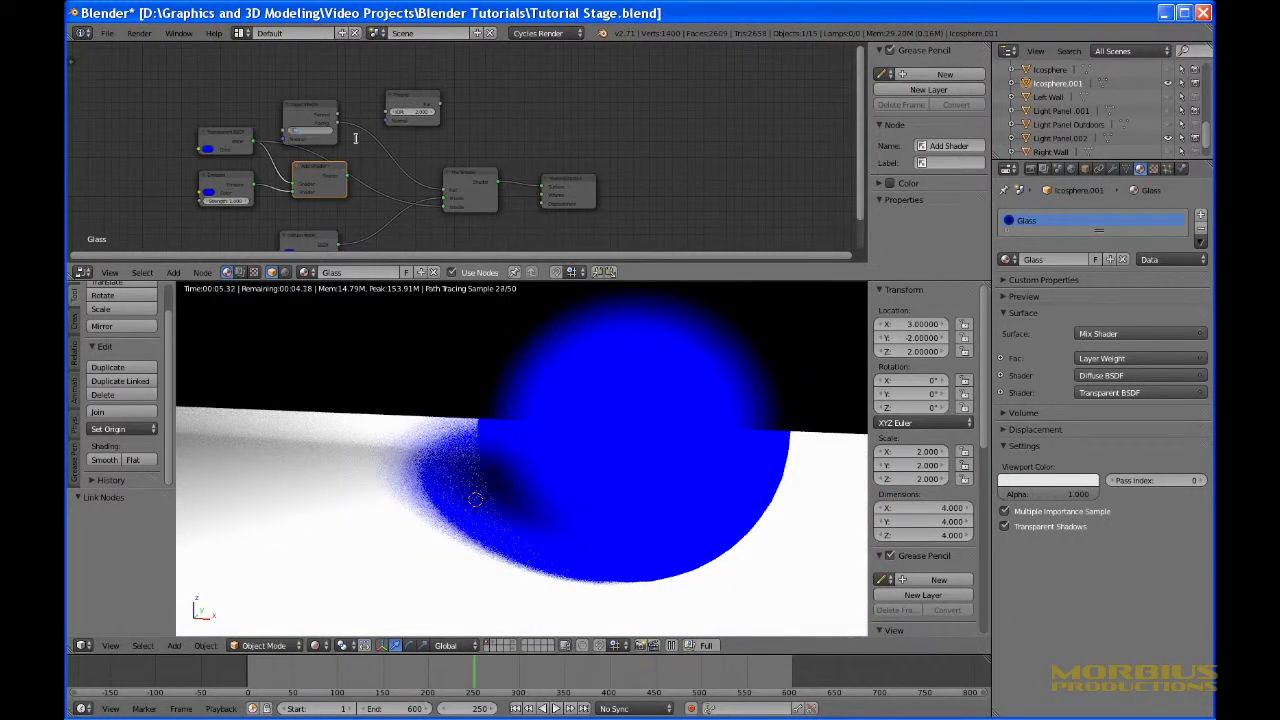
key(Return)
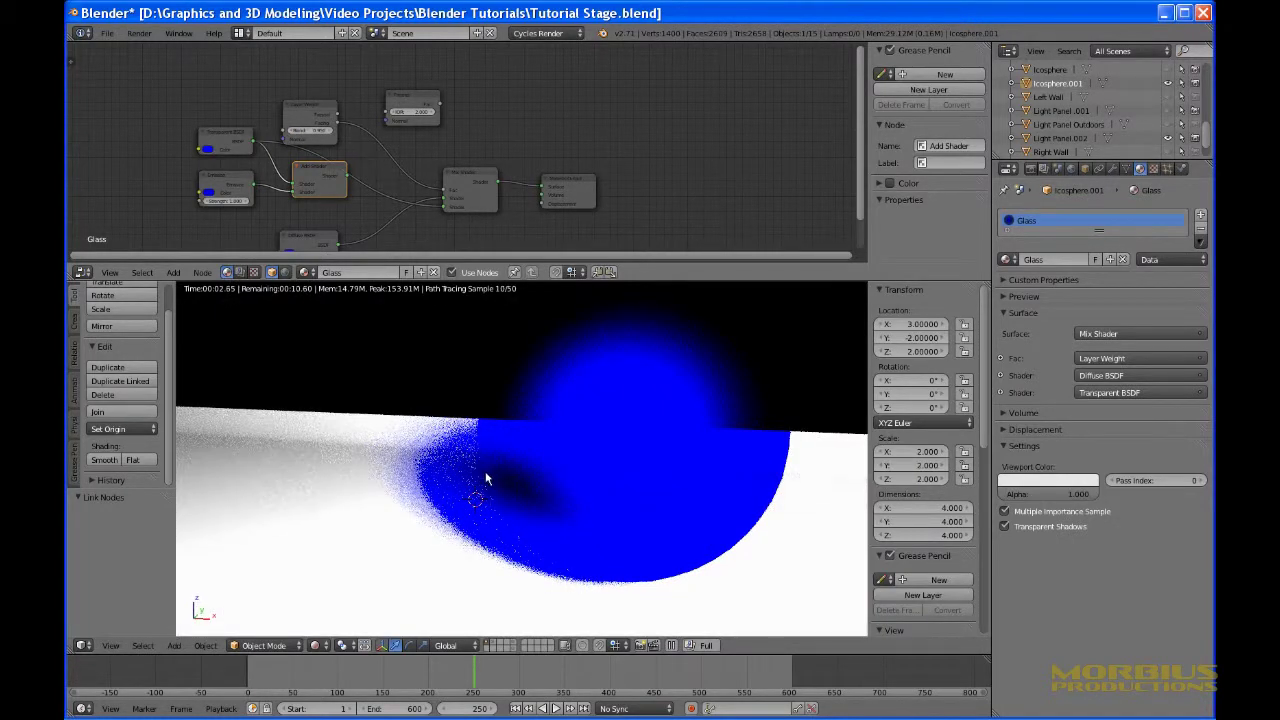
Lower the saturation of the Transparent BSDF's blue using HSV values and examine the sphere and its shadow from several angles.
click(208, 150)
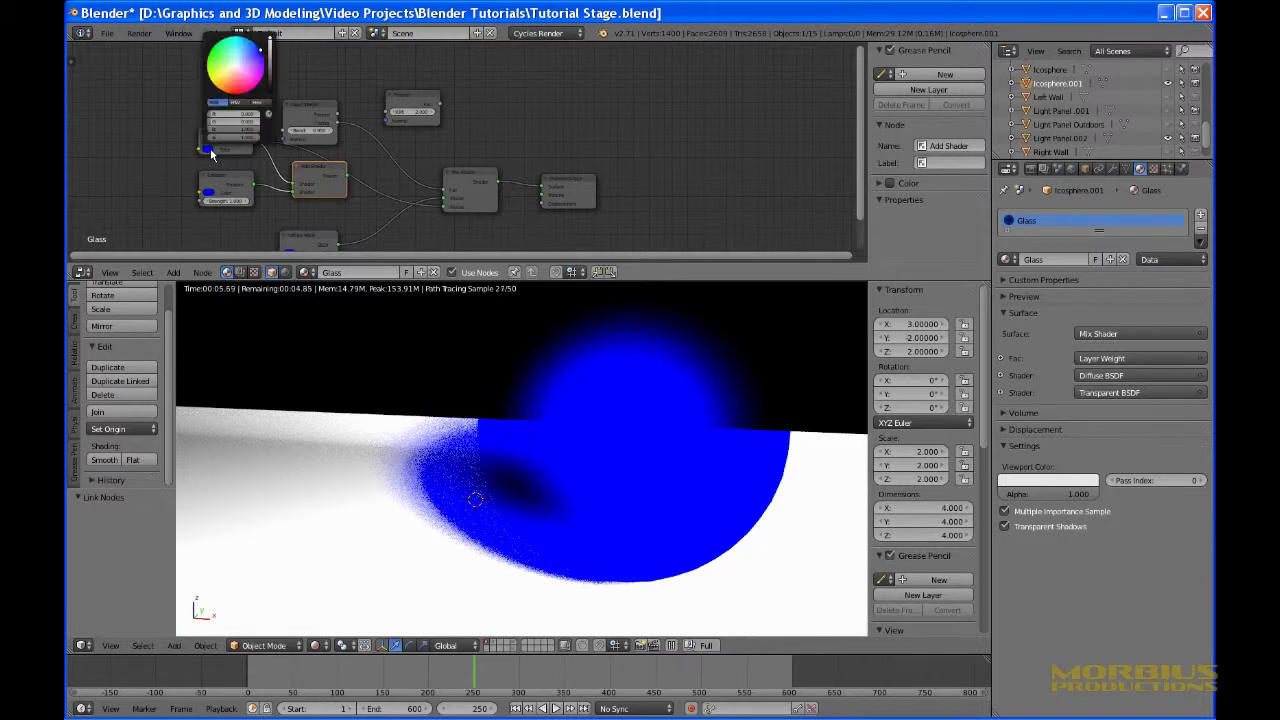
click(240, 103)
drag(245, 125, 228, 127)
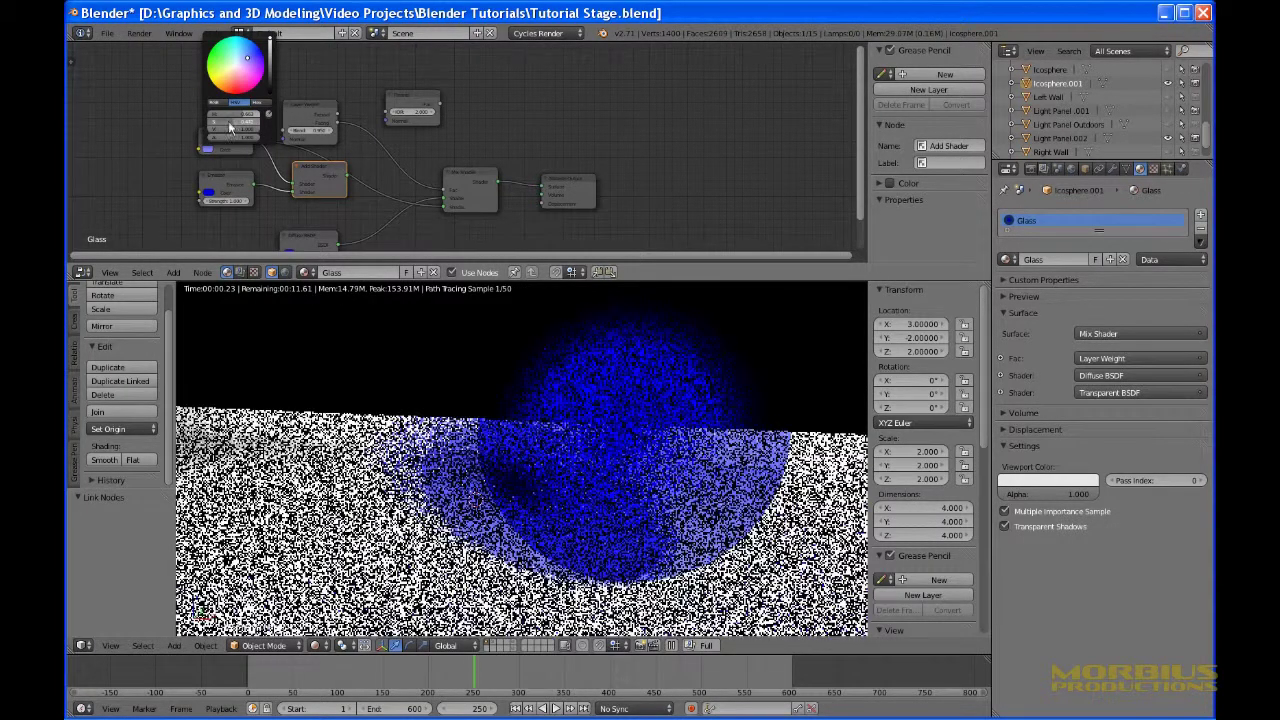
middle_drag(440, 420, 627, 408)
middle_drag(654, 509, 666, 478)
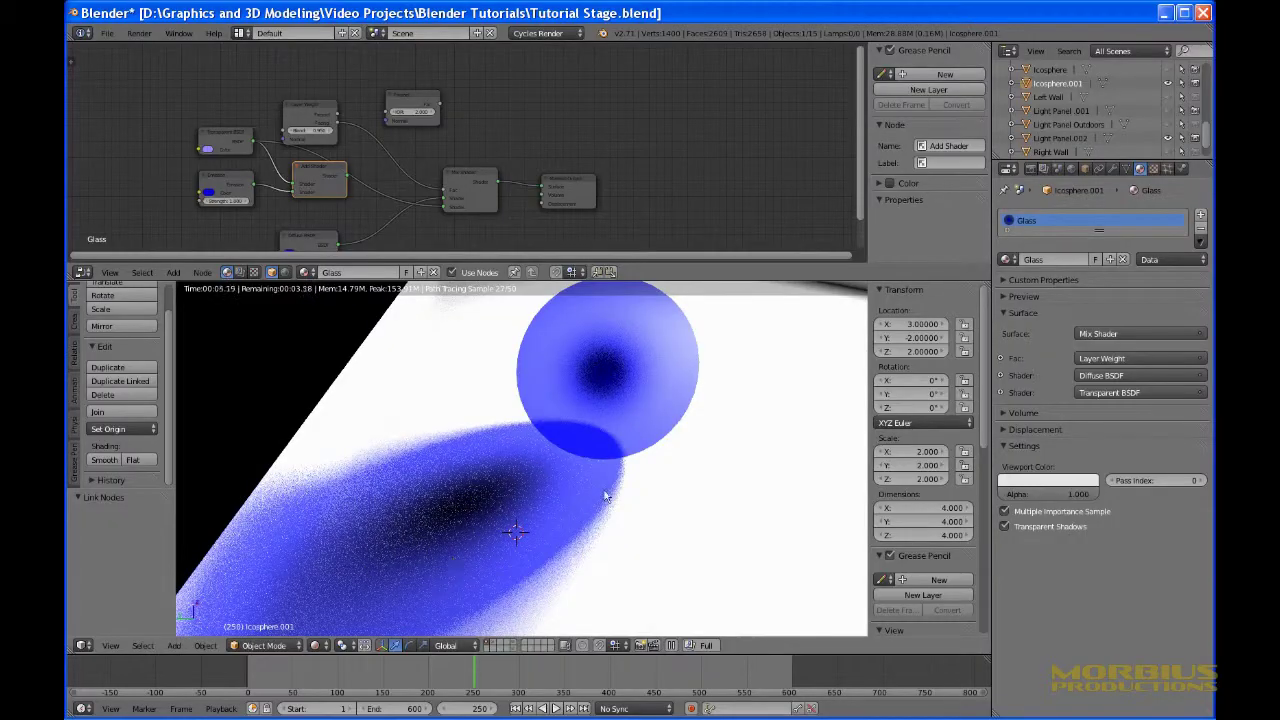
middle_drag(617, 517, 498, 476)
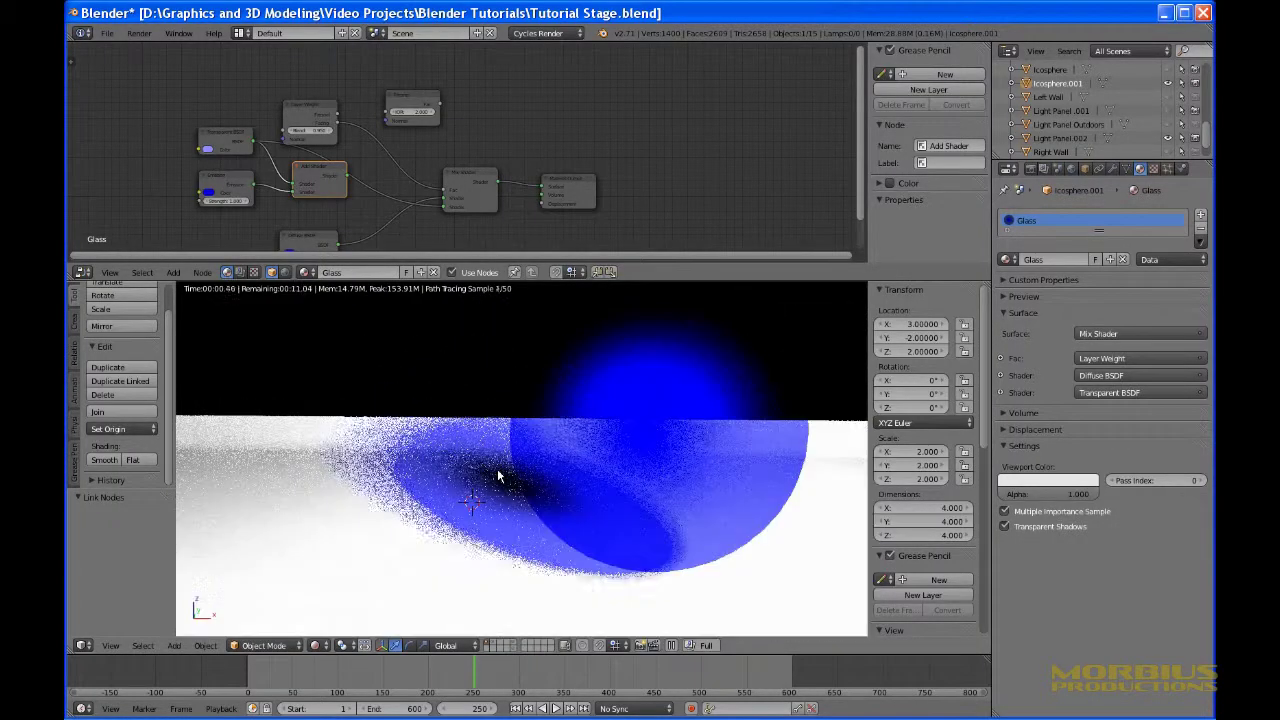
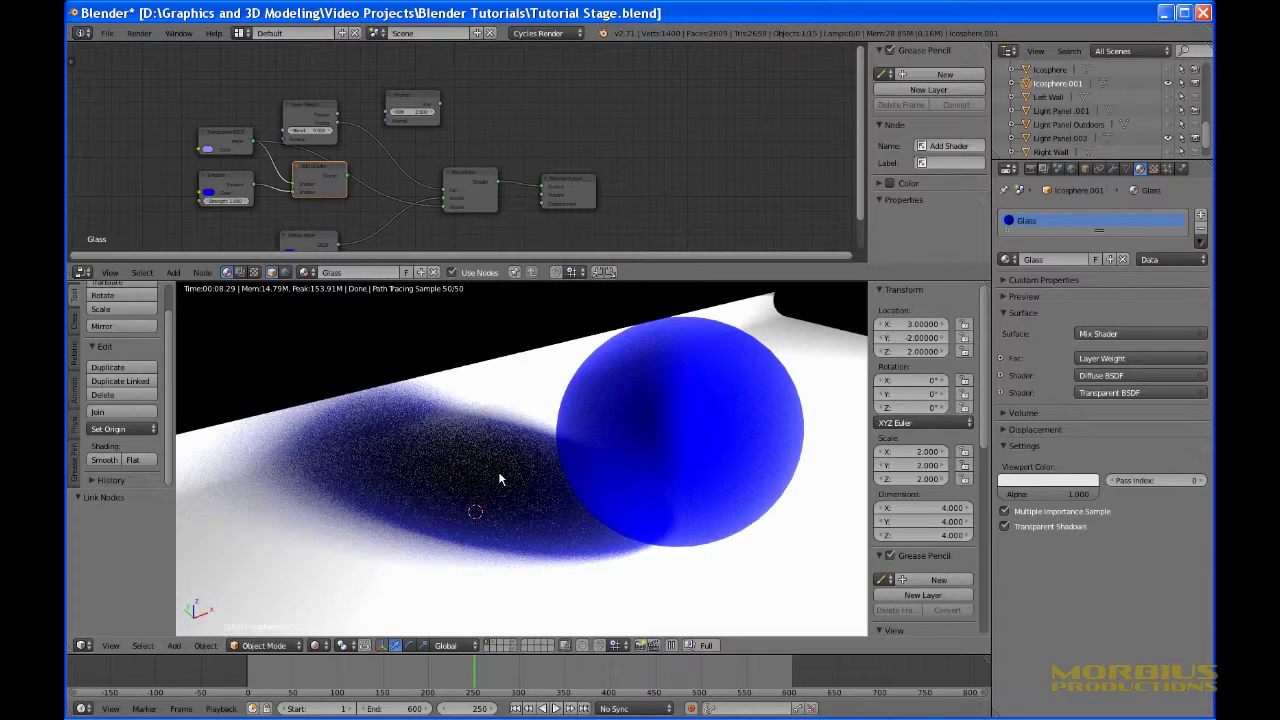
middle_drag(690, 503, 606, 471)
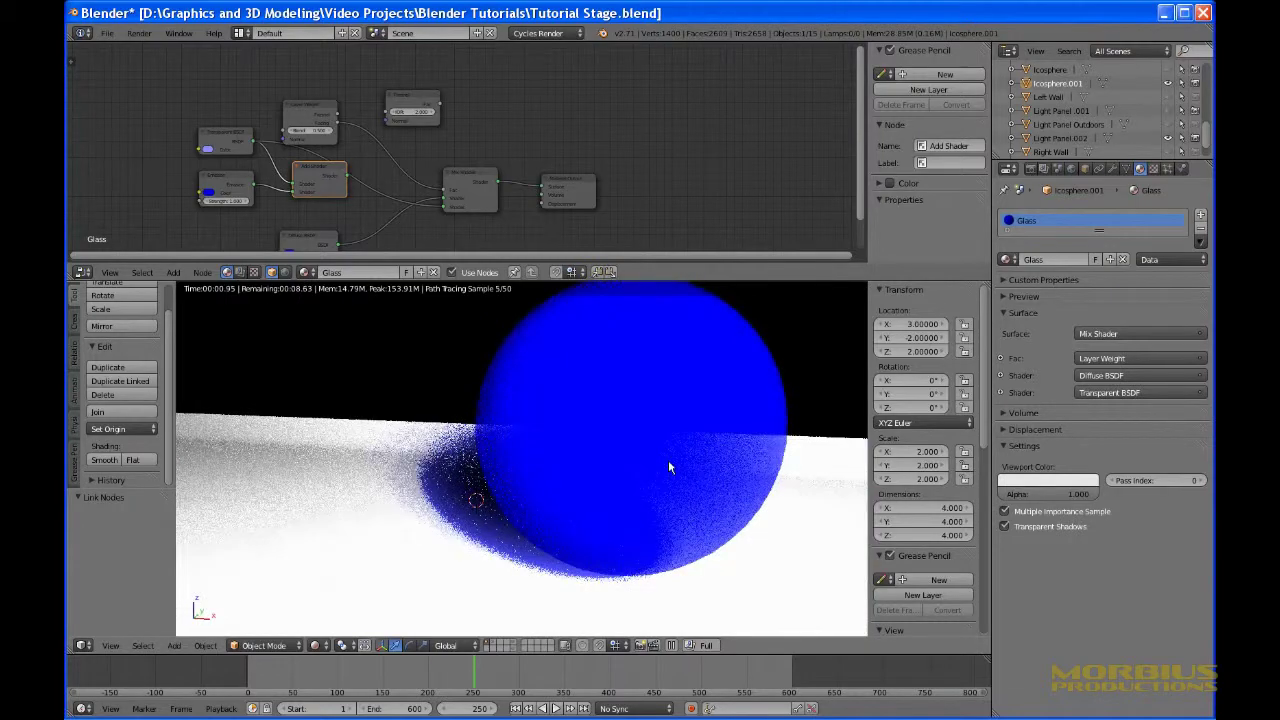
Inspect the blue sphere's shadow from several angles and edit the Layer Weight's Blend value.
middle_drag(671, 459, 681, 465)
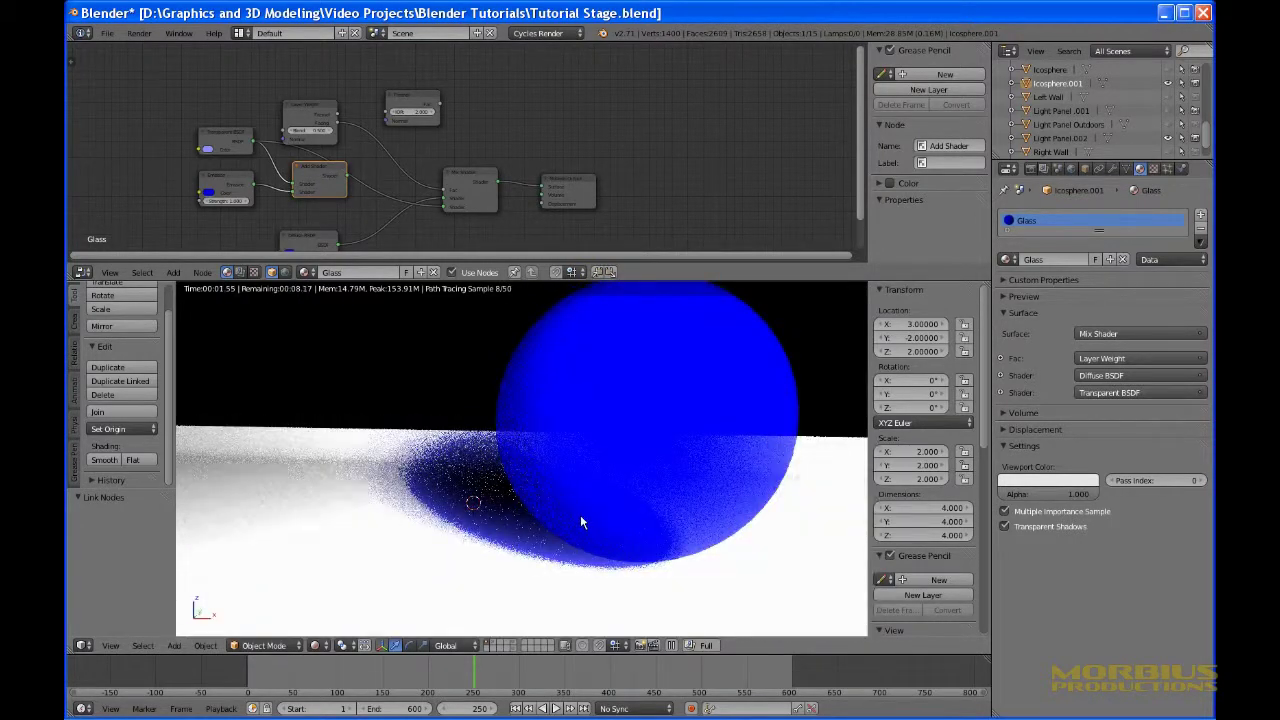
middle_drag(581, 521, 480, 478)
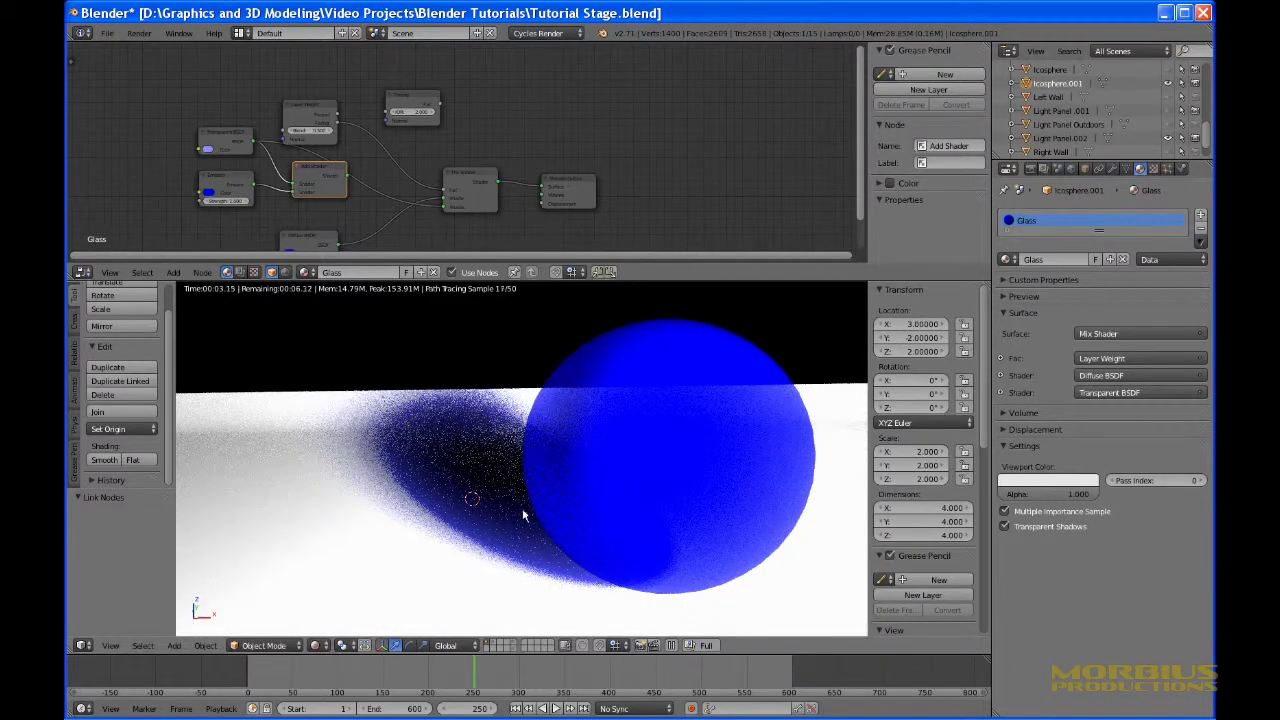
middle_drag(523, 515, 576, 548)
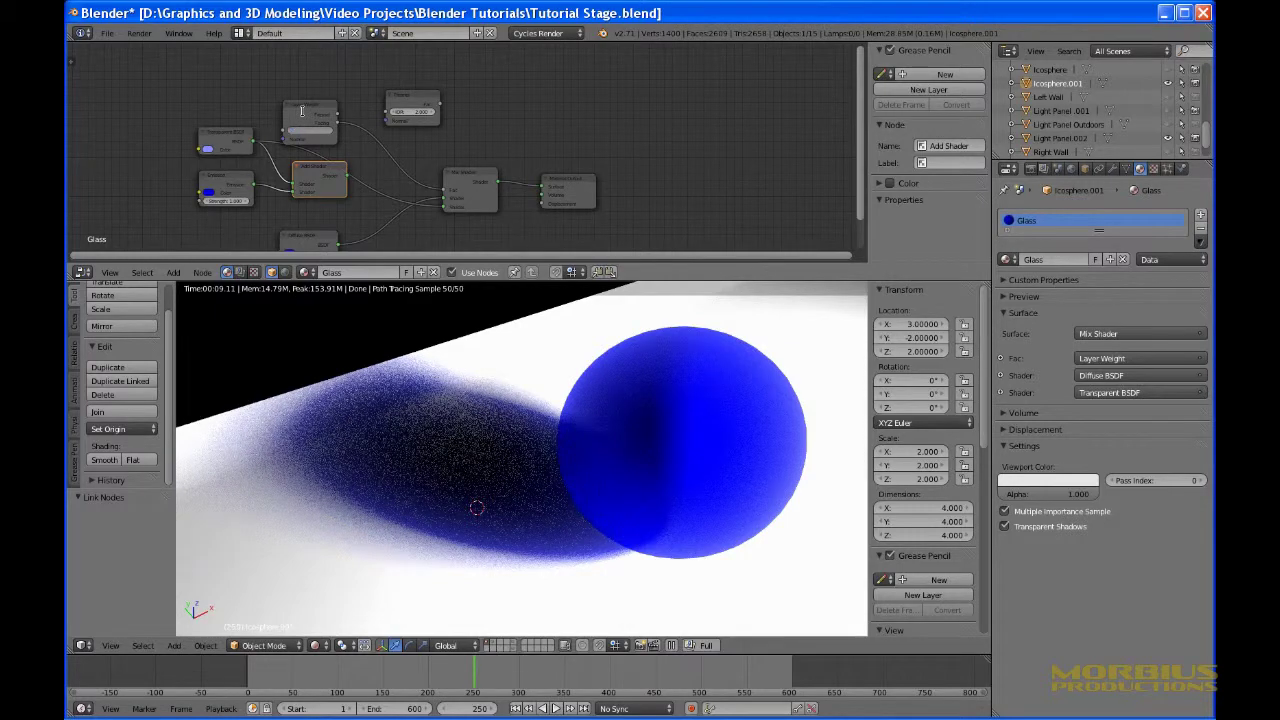
key(Return)
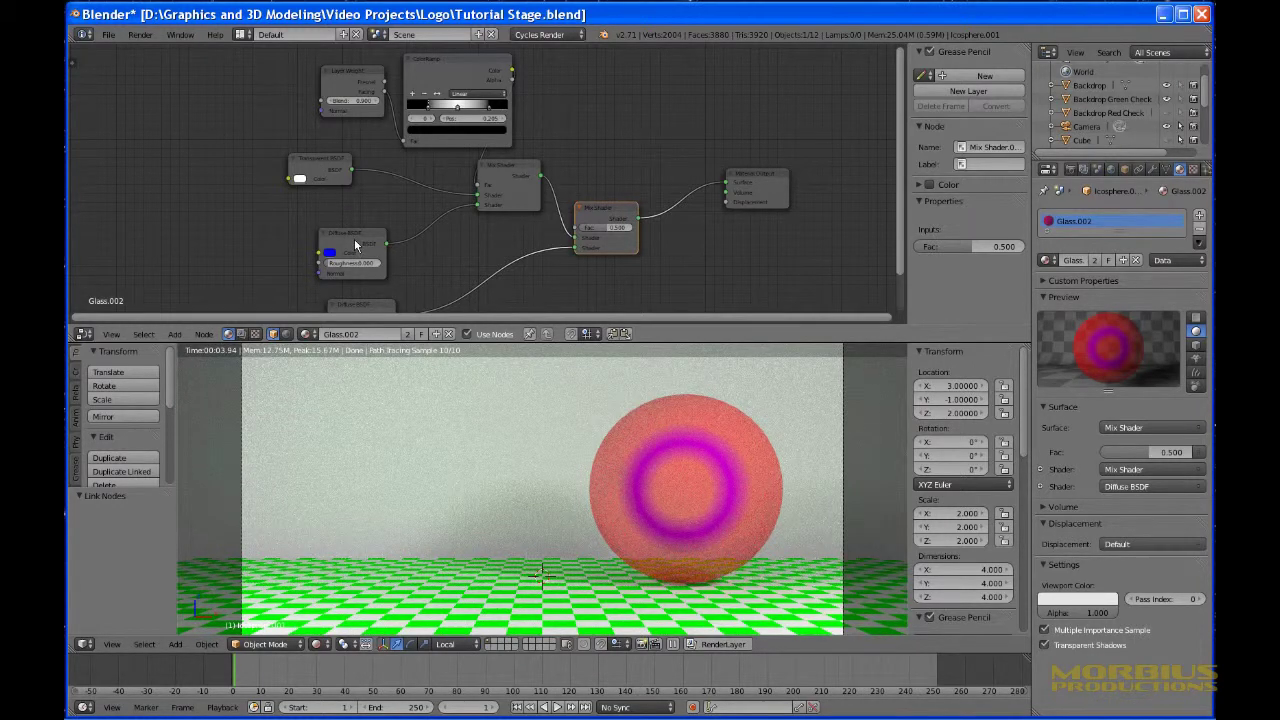
Place the blue Diffuse BSDF beneath the Transparent BSDF and set the final Mix Shader's Fac to 0.509.
drag(355, 249, 323, 224)
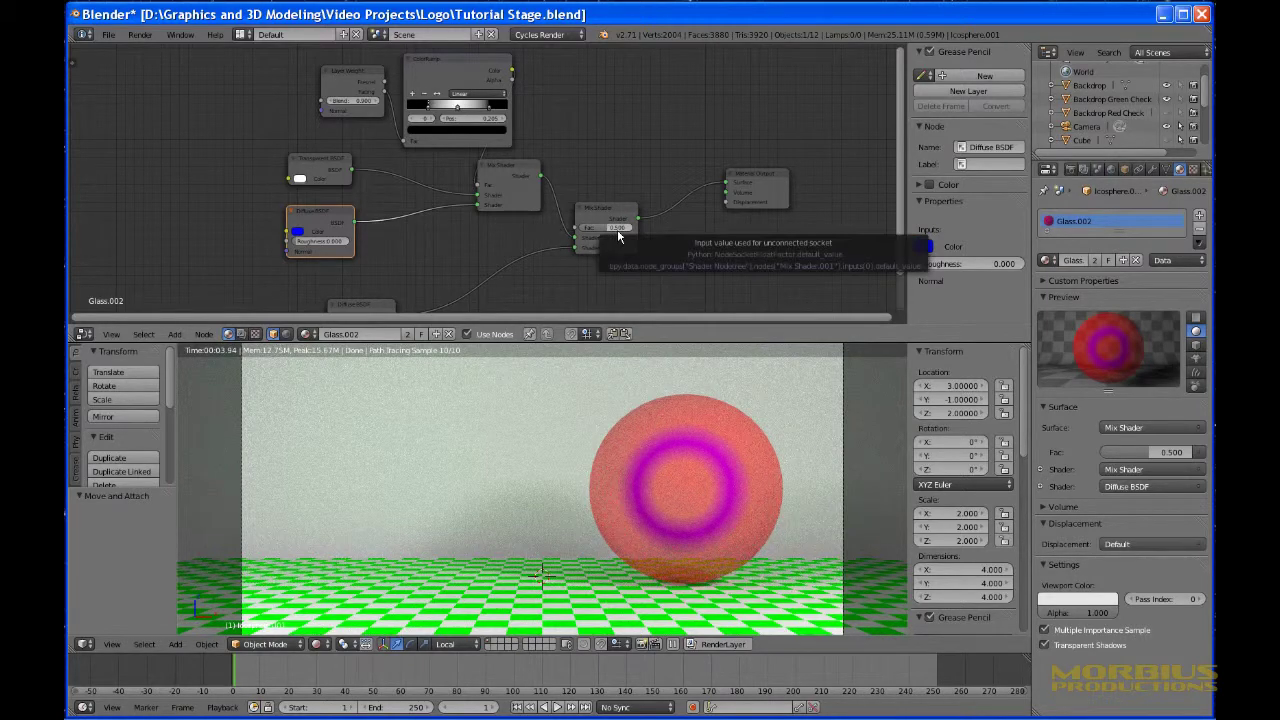
mouse_move(607, 231)
mouse_down()
mouse_move(595, 227)
mouse_move(609, 228)
mouse_up()
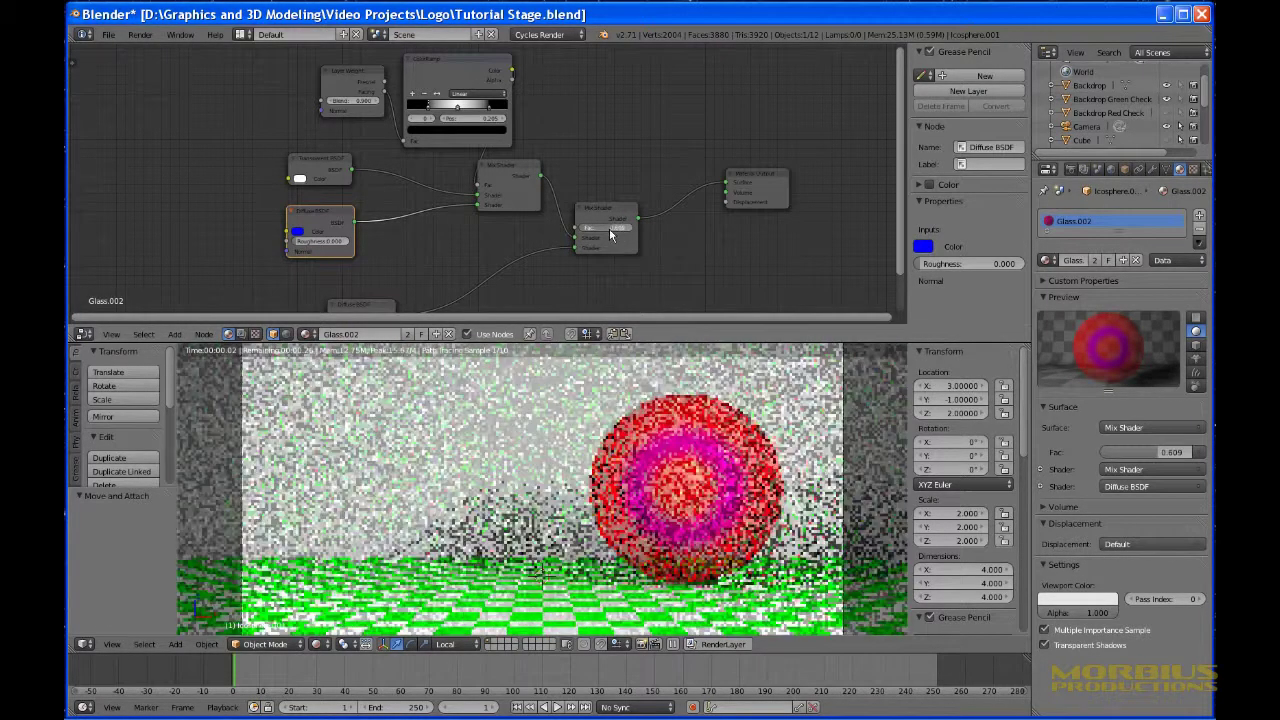
ctrl+scroll(609, 228, down, 1)
middle_drag(715, 500, 734, 510)
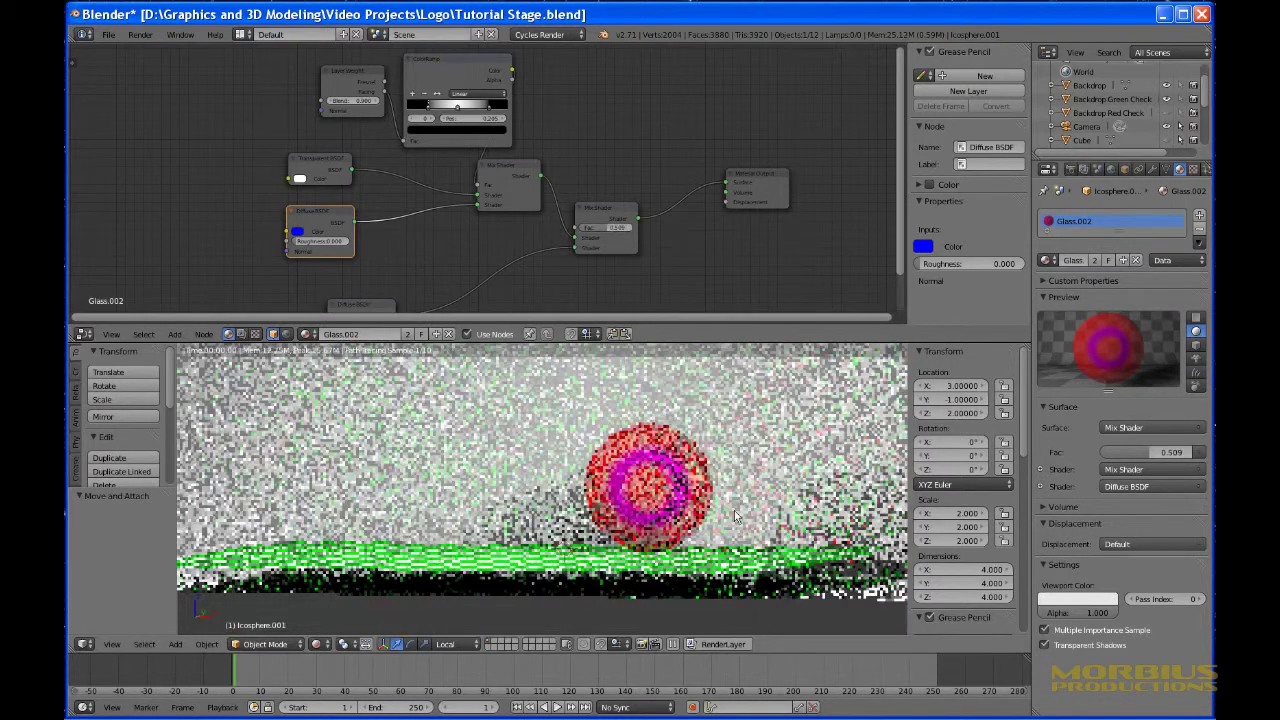
middle_drag(734, 510, 697, 522)
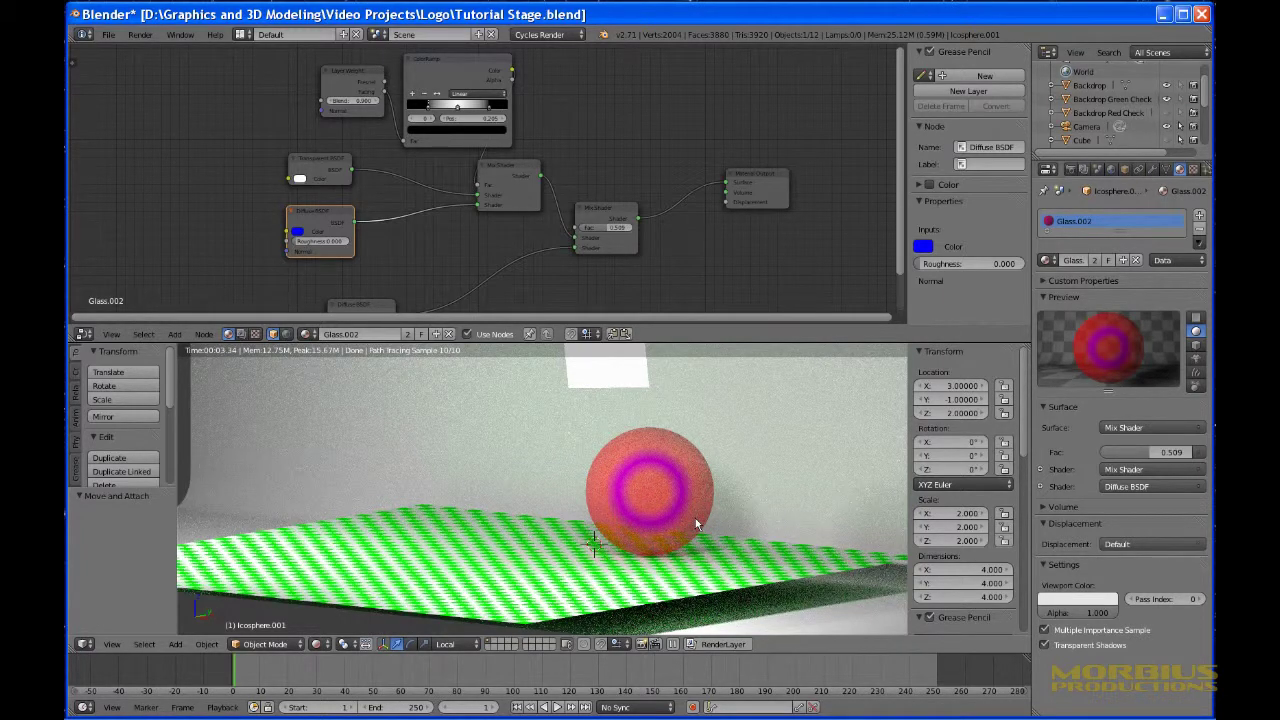
key(KP_0)
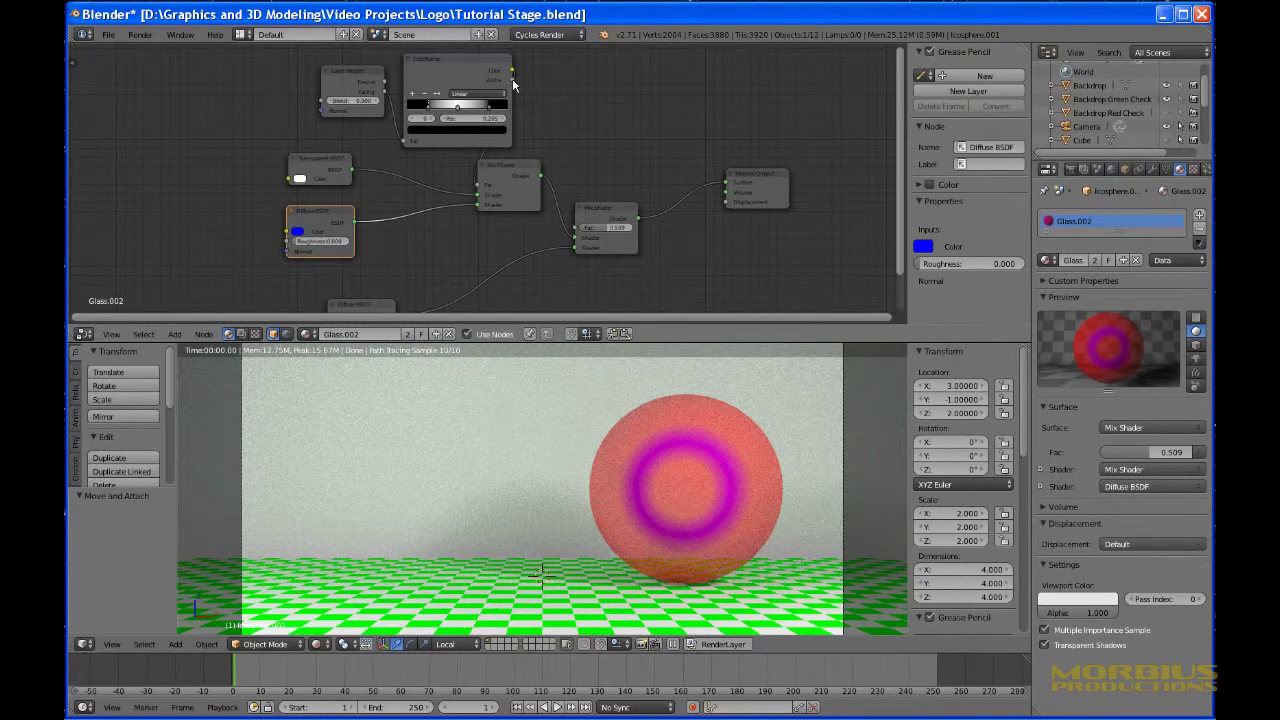
Feed the ColorRamp's Color into the upper Diffuse BSDF's Color and add a bright green stop at position 0.355.
drag(512, 71, 285, 233)
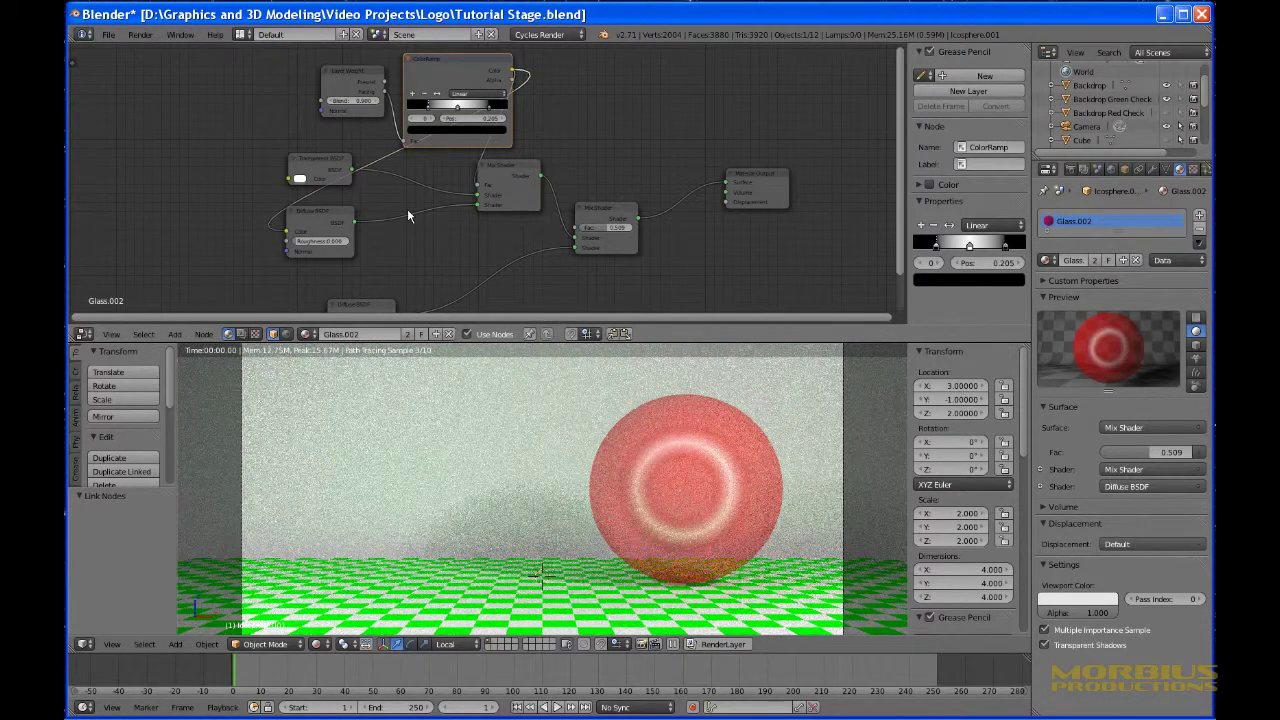
ctrl+click(450, 106)
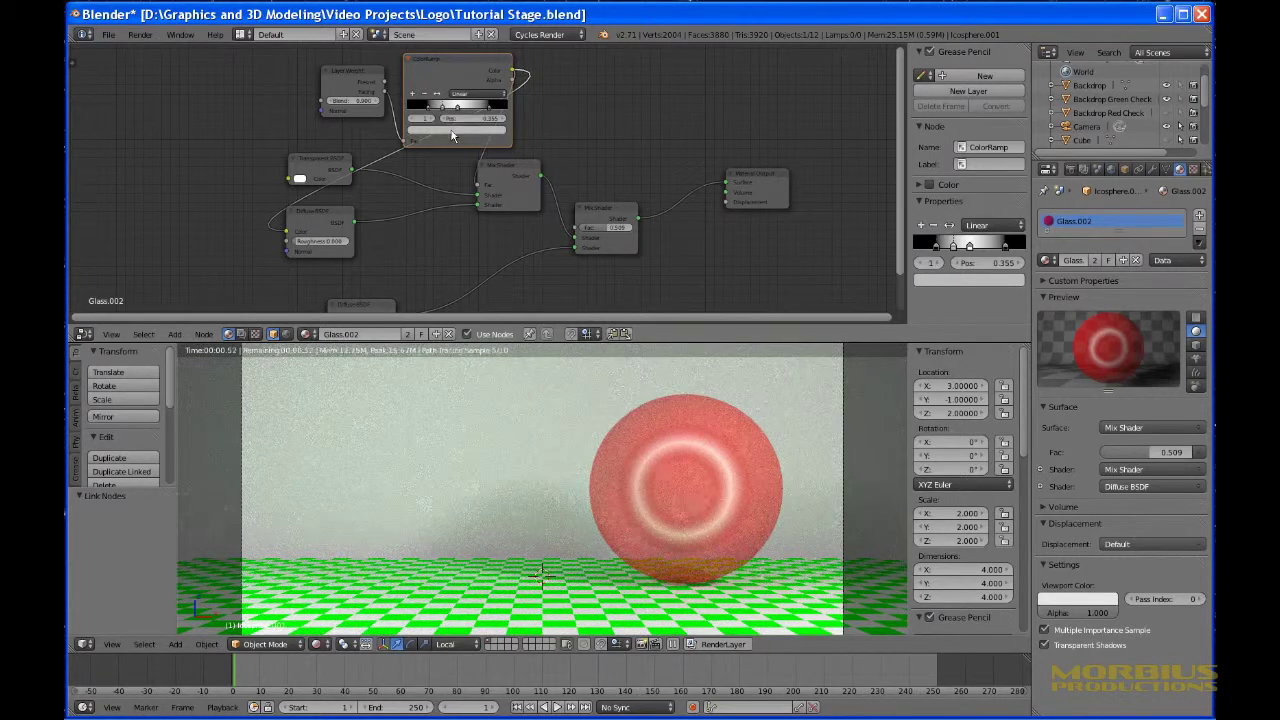
click(452, 131)
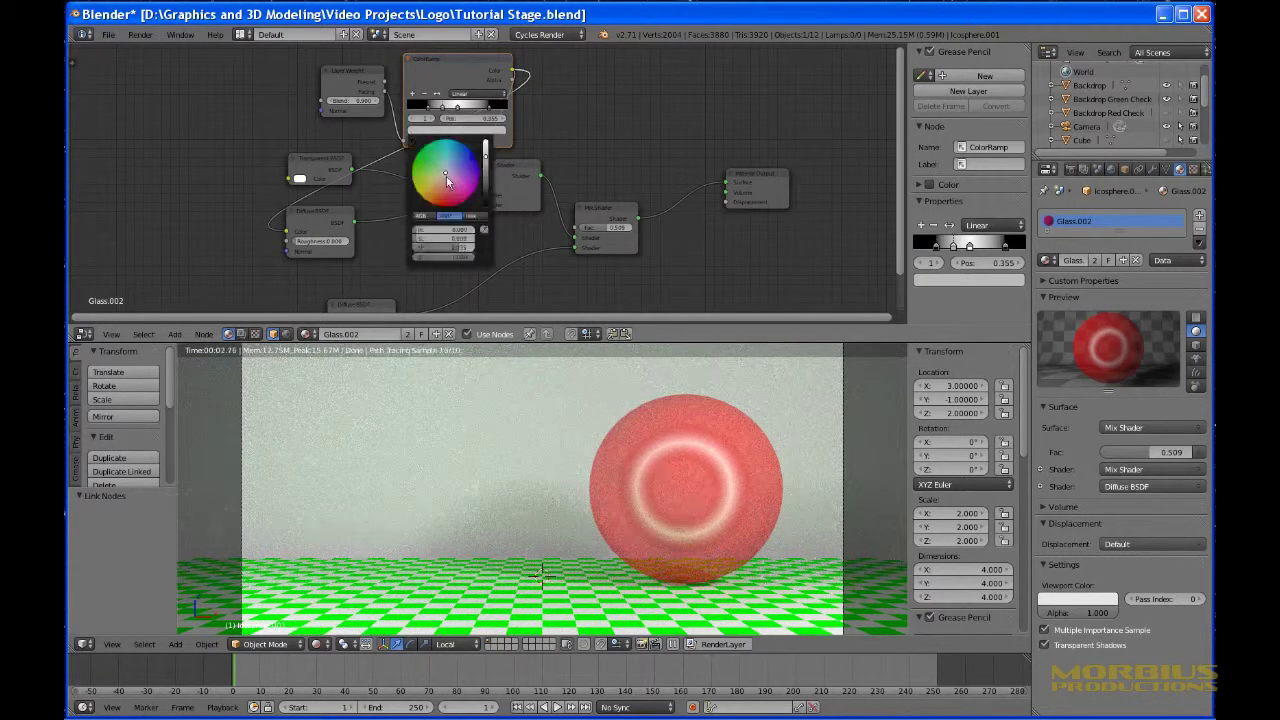
drag(446, 178, 490, 197)
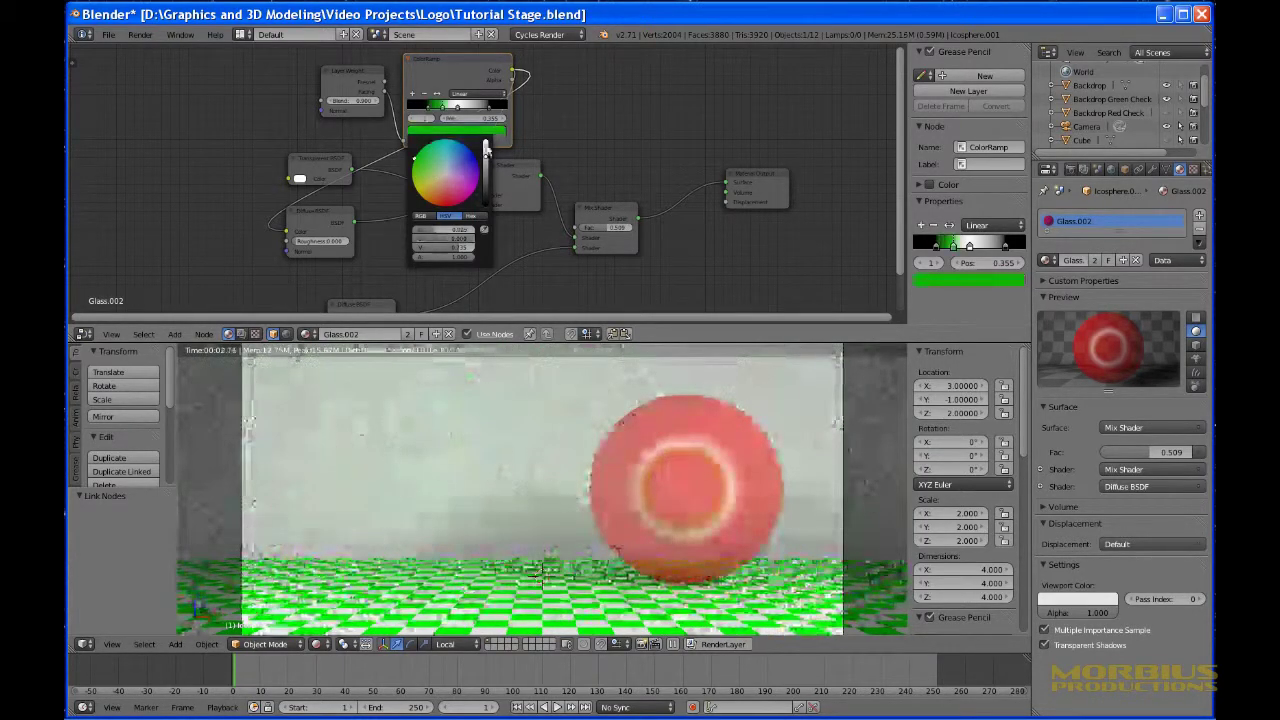
click(486, 148)
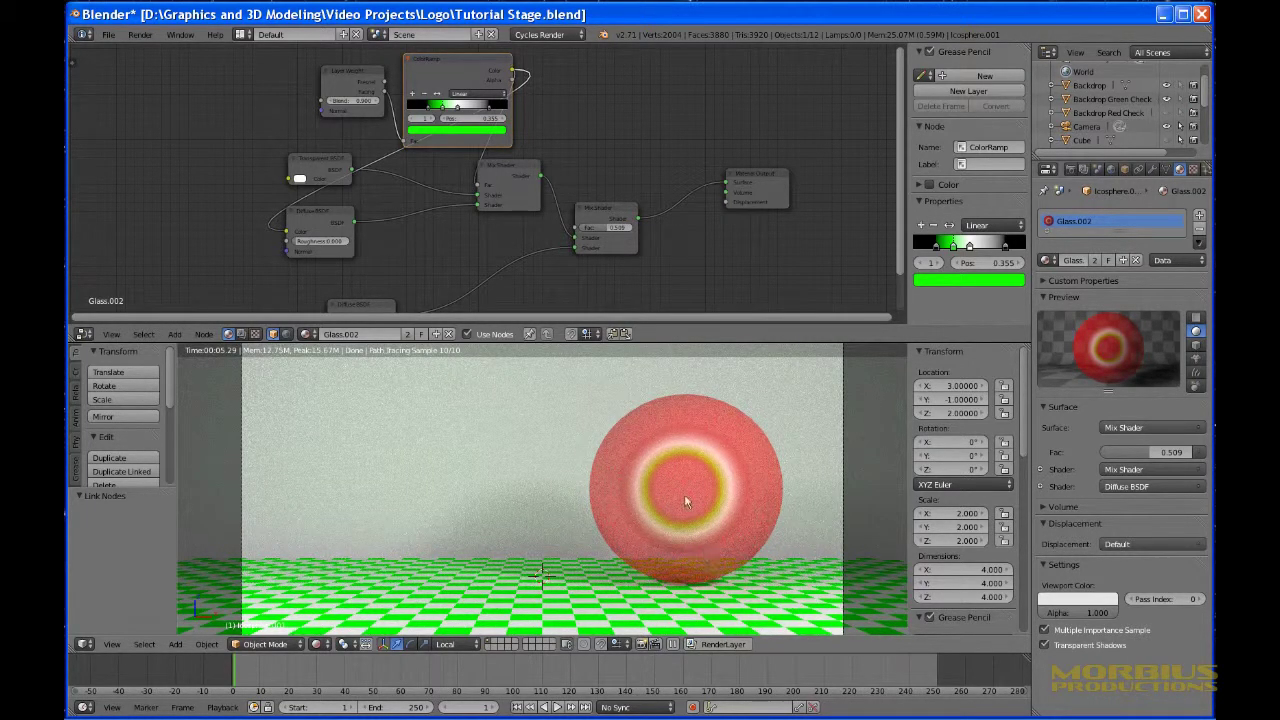
middle_drag(716, 490, 613, 533)
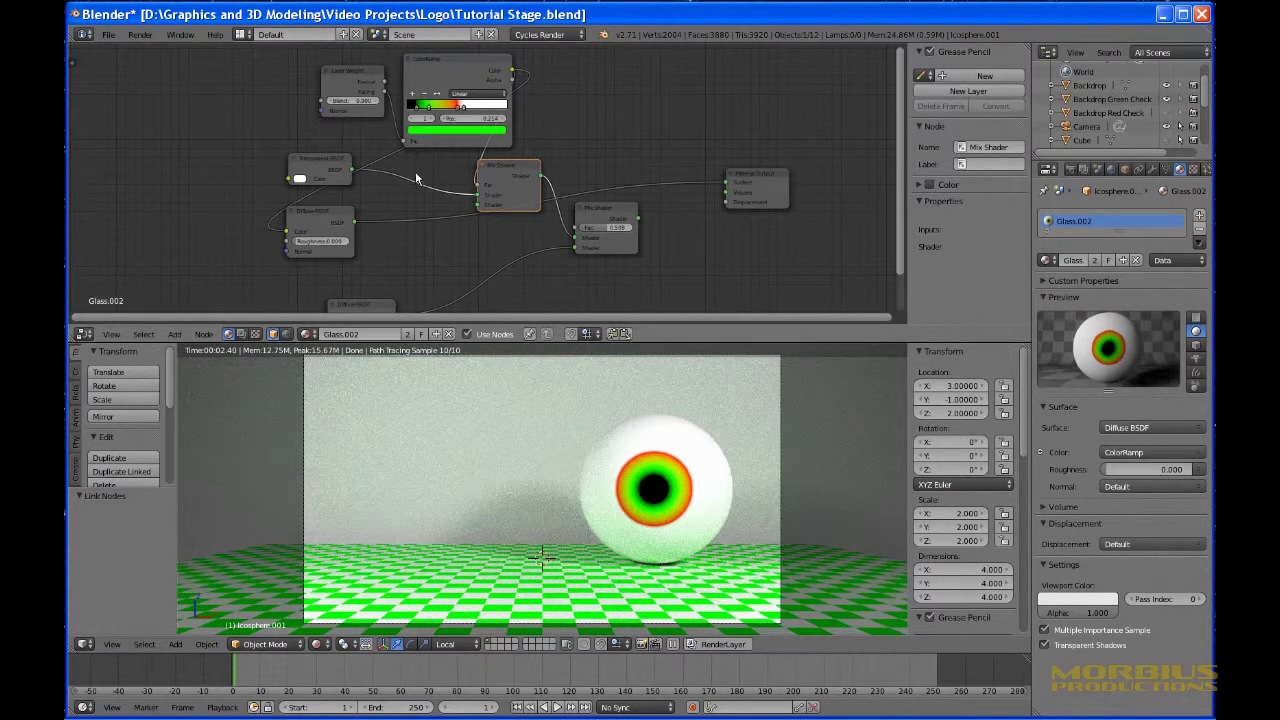
Delete both Mix Shader nodes and the unused lower Diffuse BSDF from the eyeball material.
ctrl+right_drag(417, 180, 520, 173)
key(x)
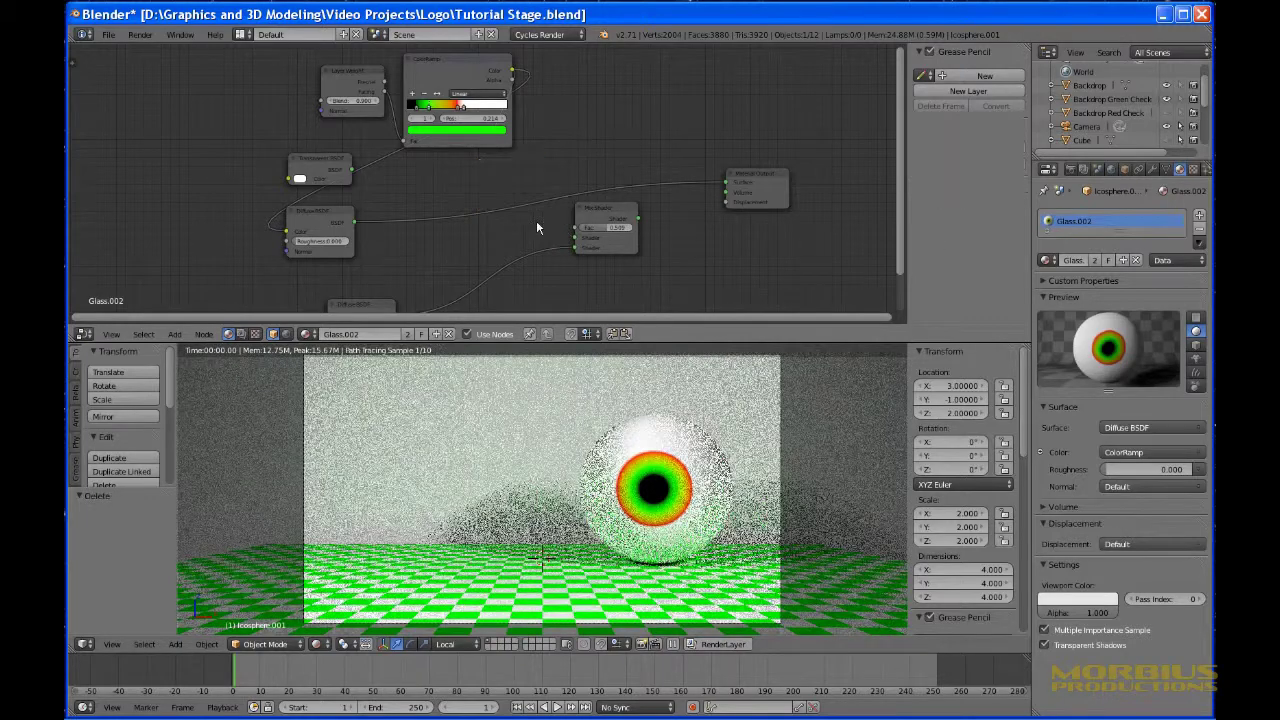
click(625, 218)
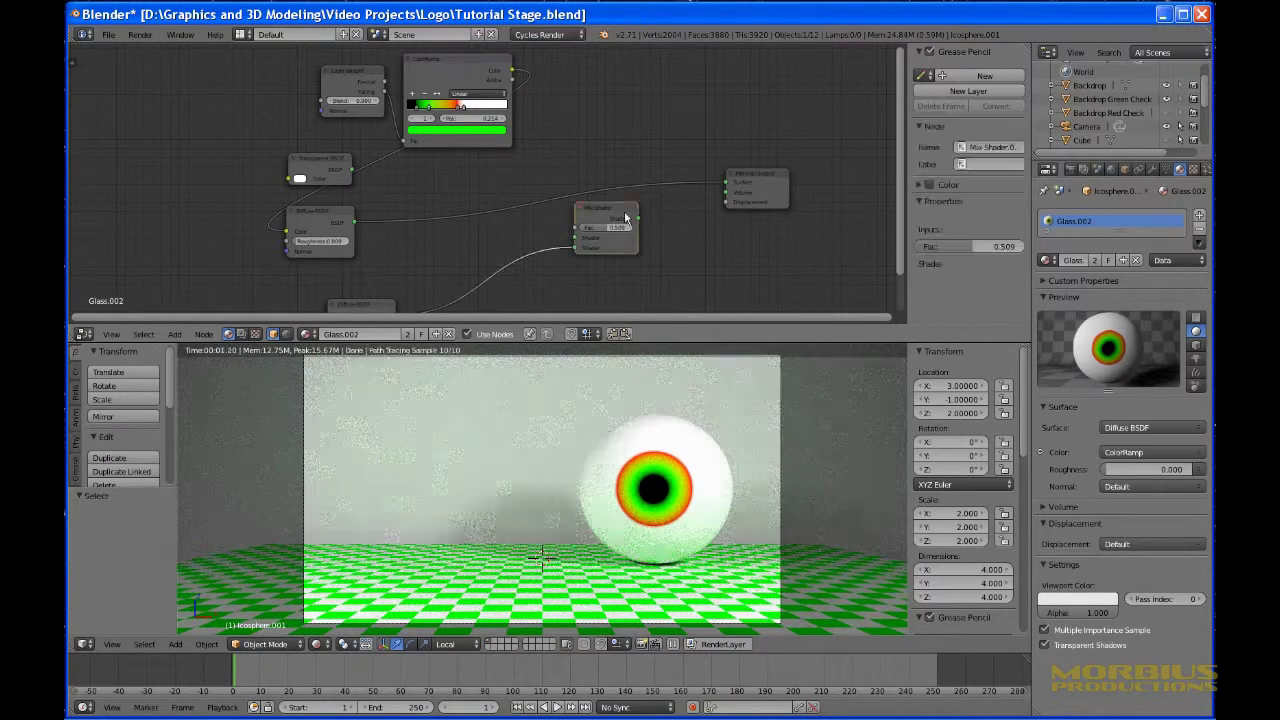
key(x)
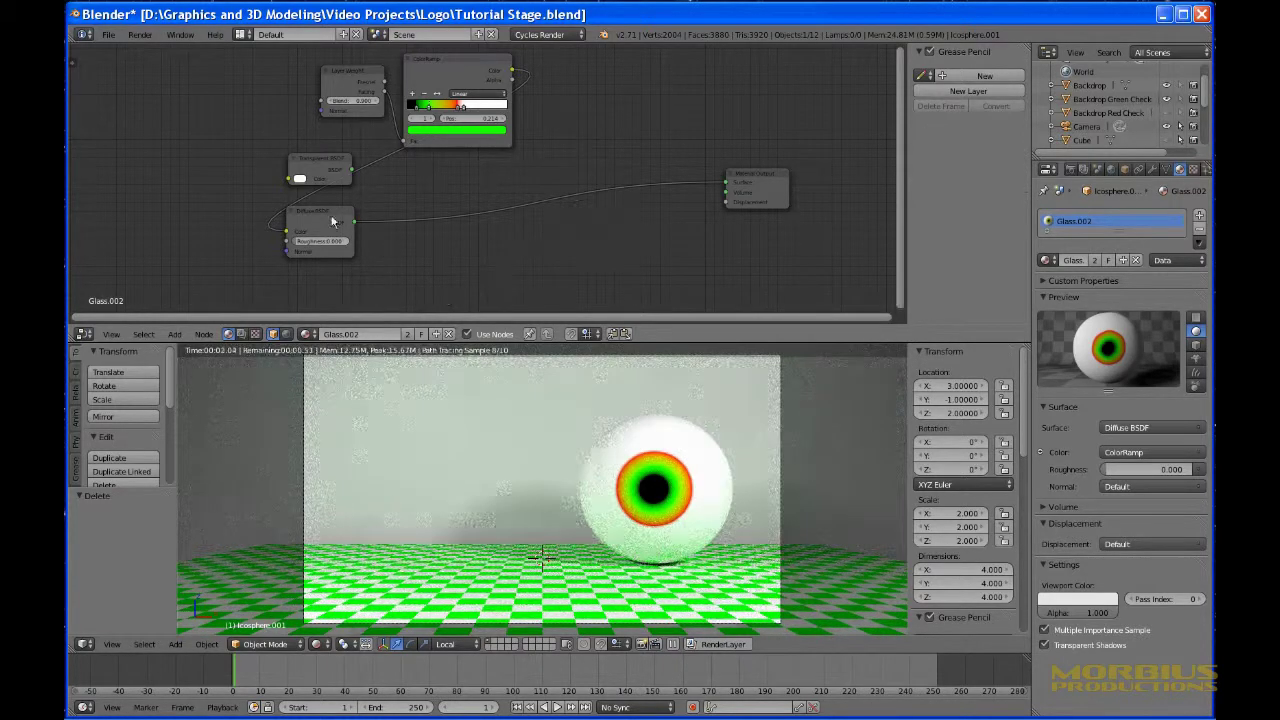
Move the ColorRamp-fed Diffuse BSDF between the ColorRamp and Material Output, and delete the unconnected Transparent BSDF.
drag(322, 212, 621, 147)
click(340, 170)
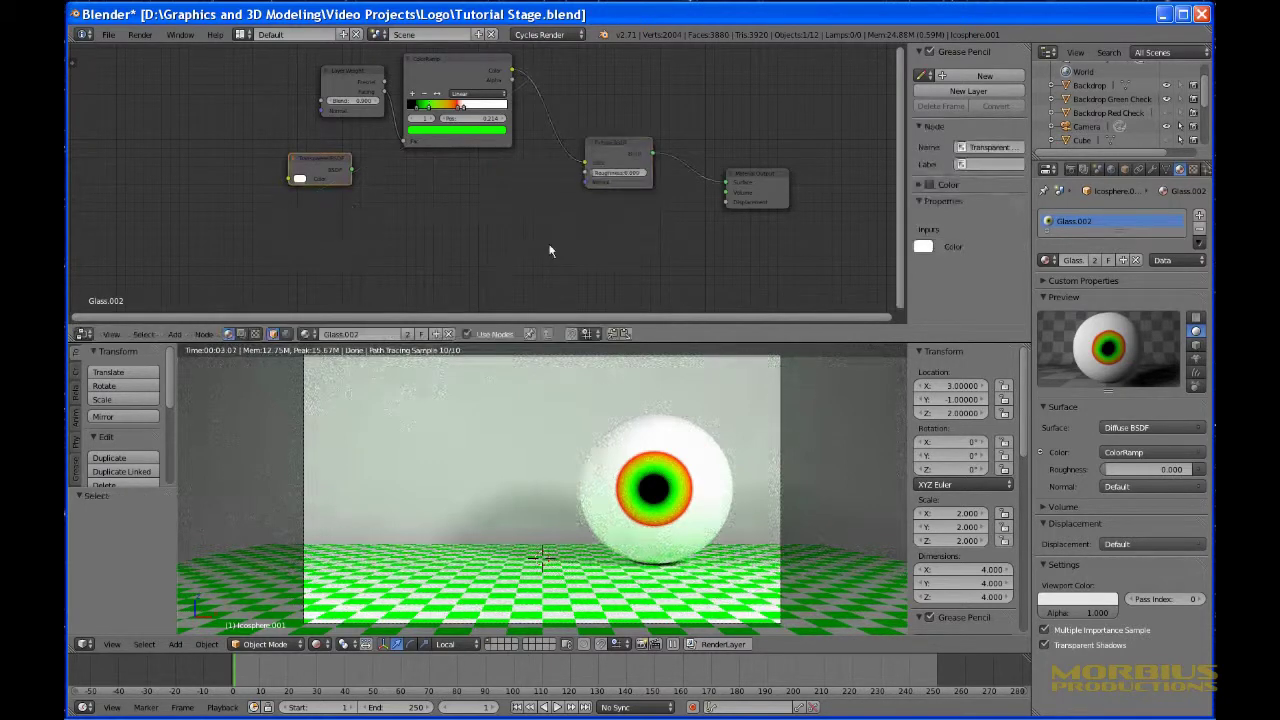
key(x)
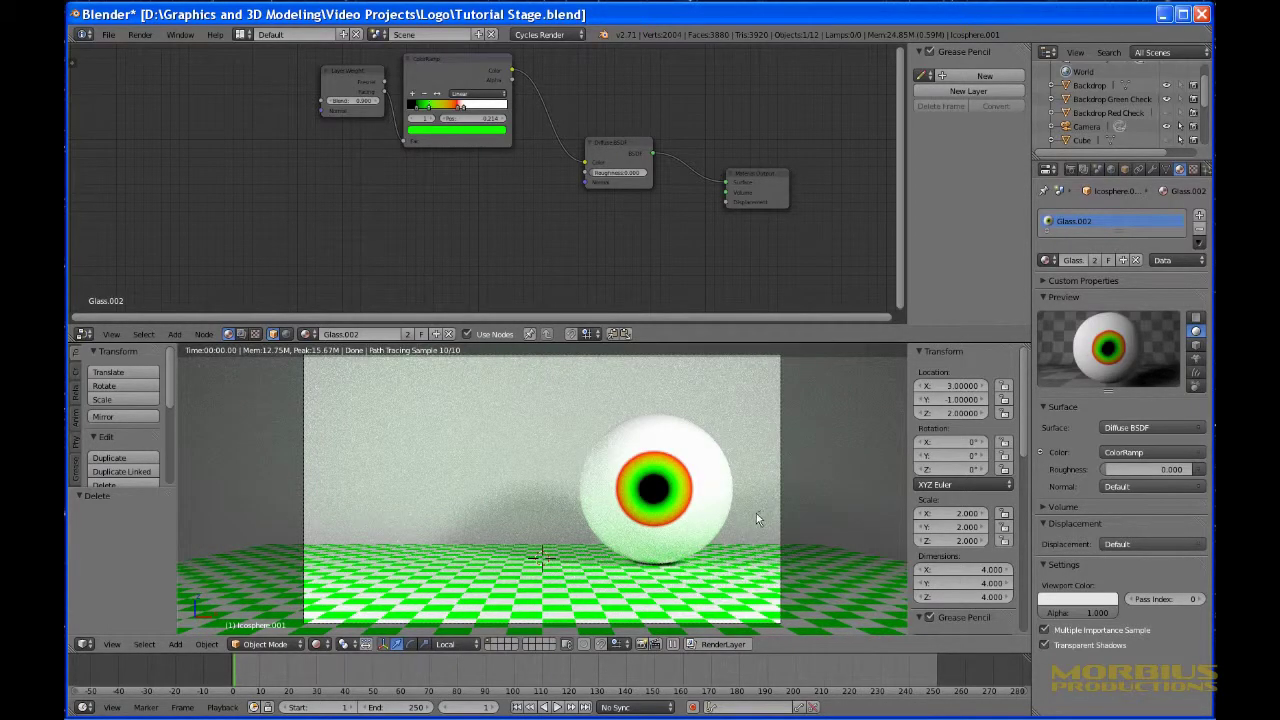
Examine from several angles how the eyeball's iris and pupil rings follow the view direction.
middle_drag(756, 513, 665, 492)
middle_drag(632, 560, 813, 535)
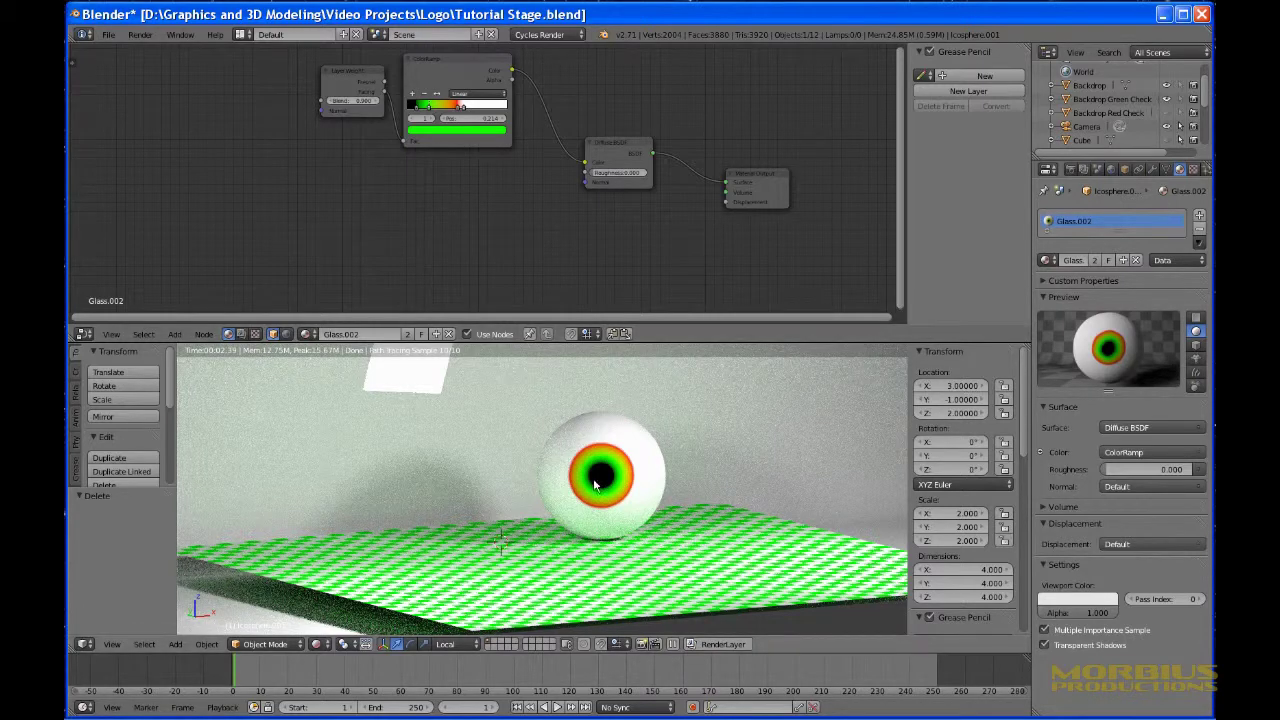
middle_drag(660, 532, 595, 538)
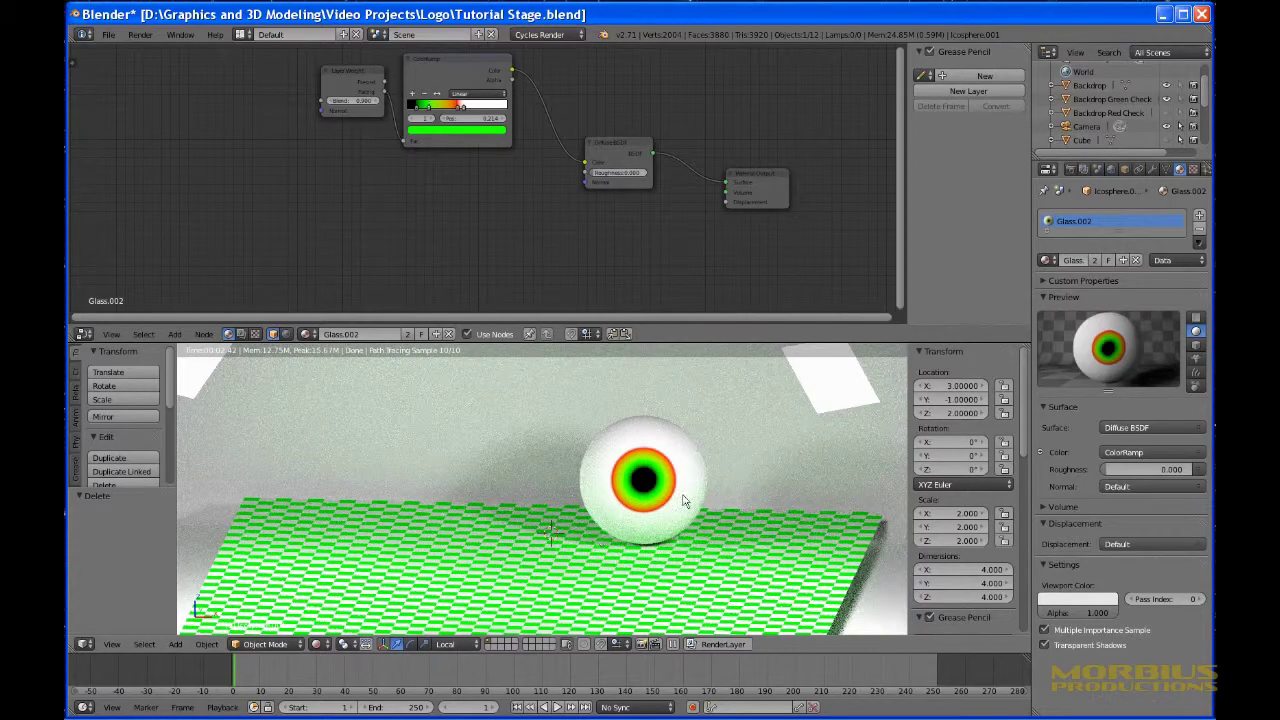
mouse_move(680, 508)
middle_down()
mouse_move(642, 537)
mouse_move(545, 545)
middle_up()
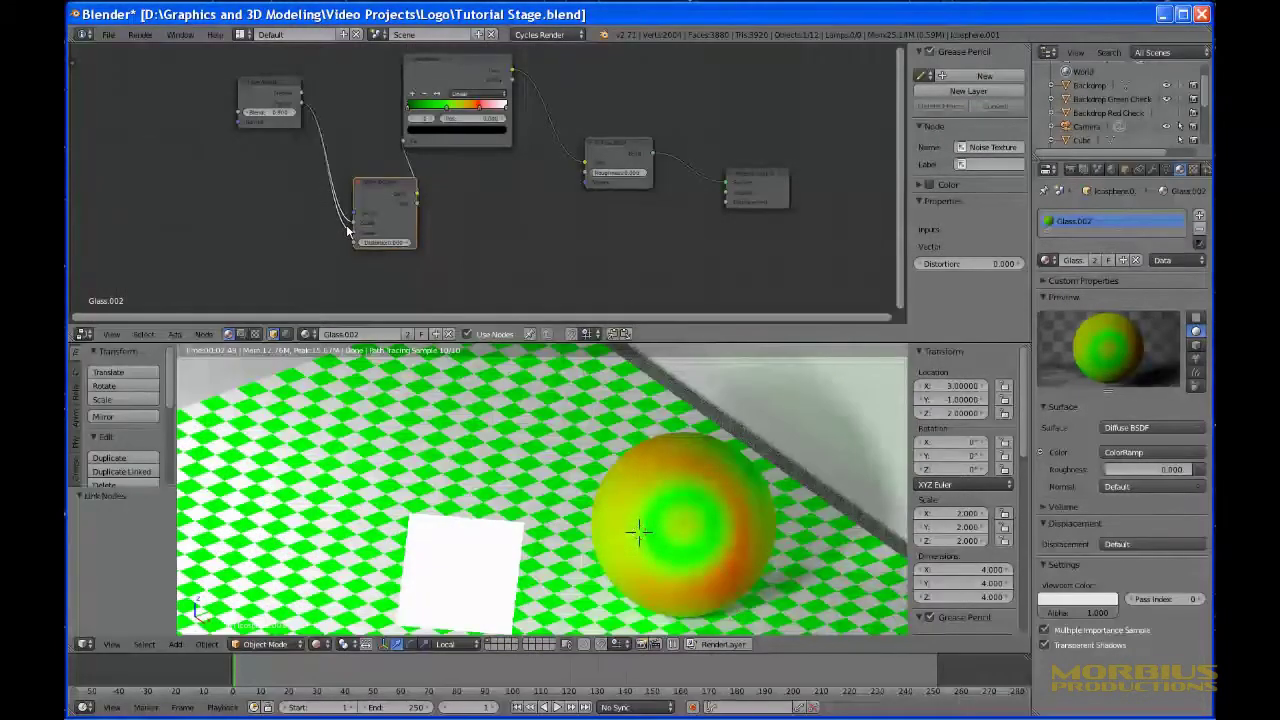
Link the Layer Weight's Facing output only to the Noise Texture's Scale, and move the Noise Texture closer to the Layer Weight.
ctrl+right_drag(348, 232, 340, 277)
mouse_move(350, 228)
ctrl+right_down()
mouse_move(352, 215)
mouse_move(351, 236)
ctrl+right_up()
drag(301, 103, 303, 231)
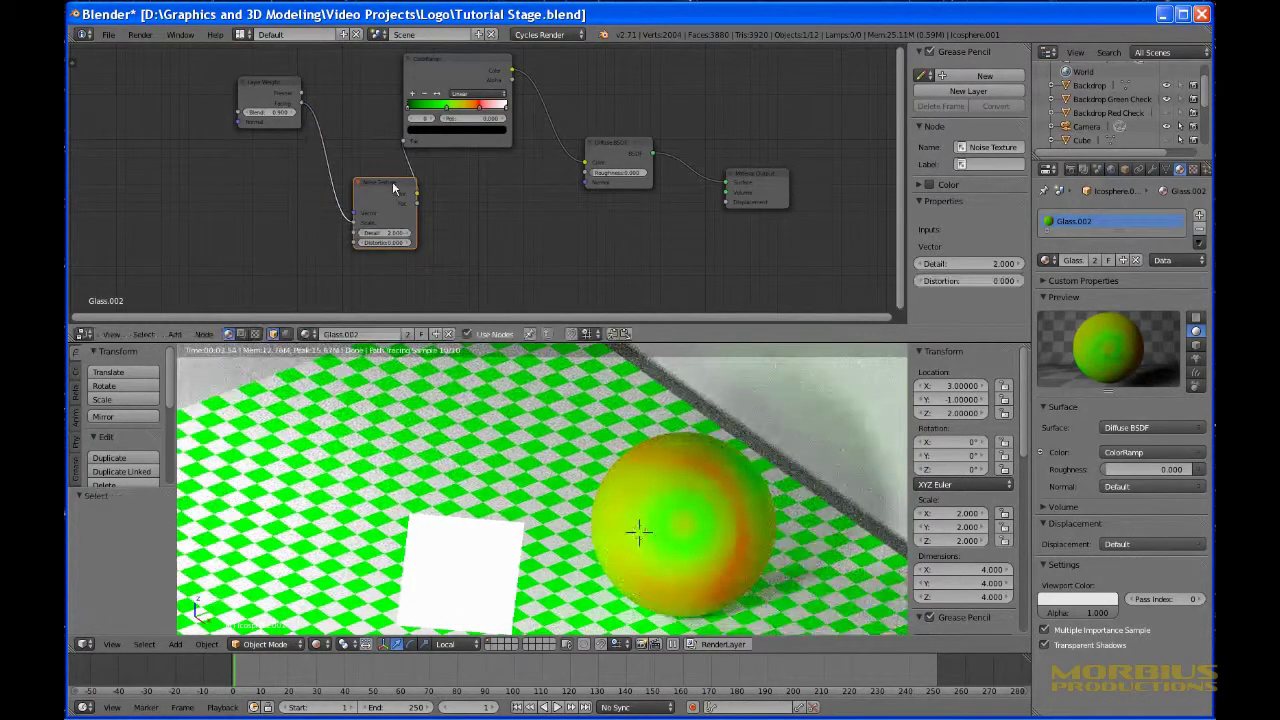
drag(392, 187, 366, 178)
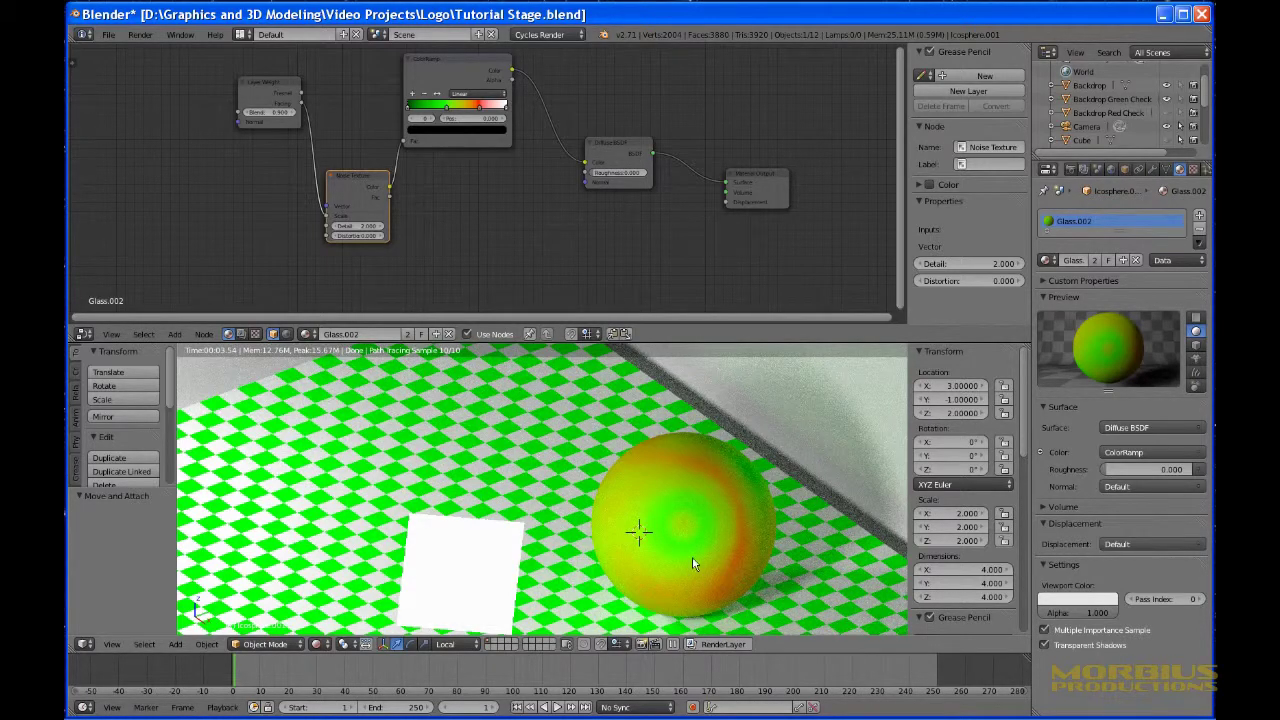
Examine the noise-coloured sphere from several sides and from above to see how its pattern changes with viewing angle.
middle_drag(681, 568, 748, 543)
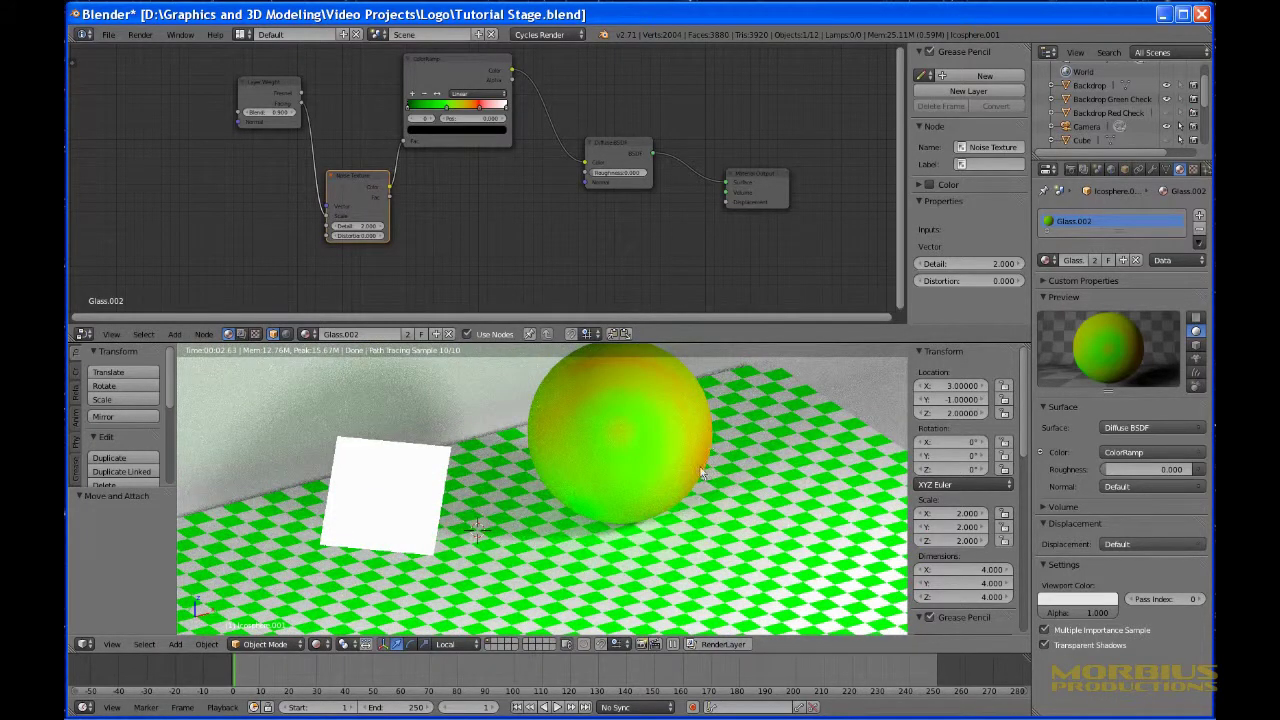
middle_drag(652, 506, 522, 382)
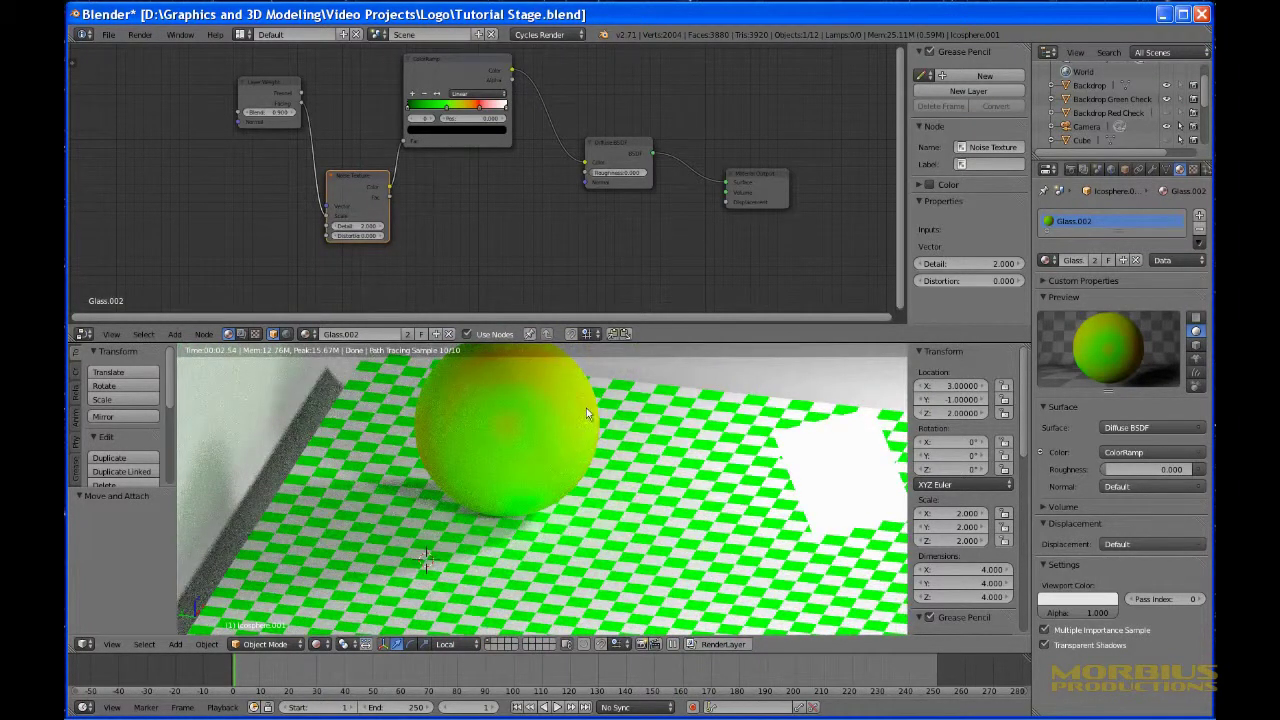
middle_drag(548, 512, 498, 515)
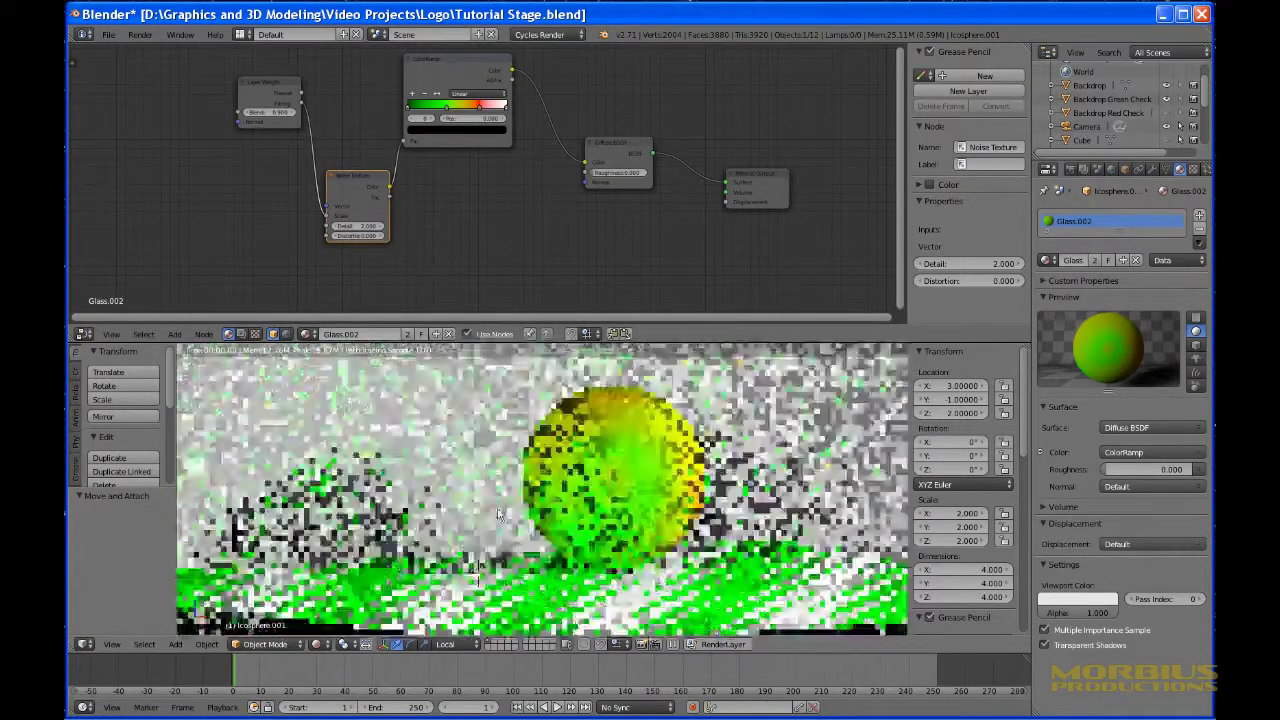
key(ctrl+z)
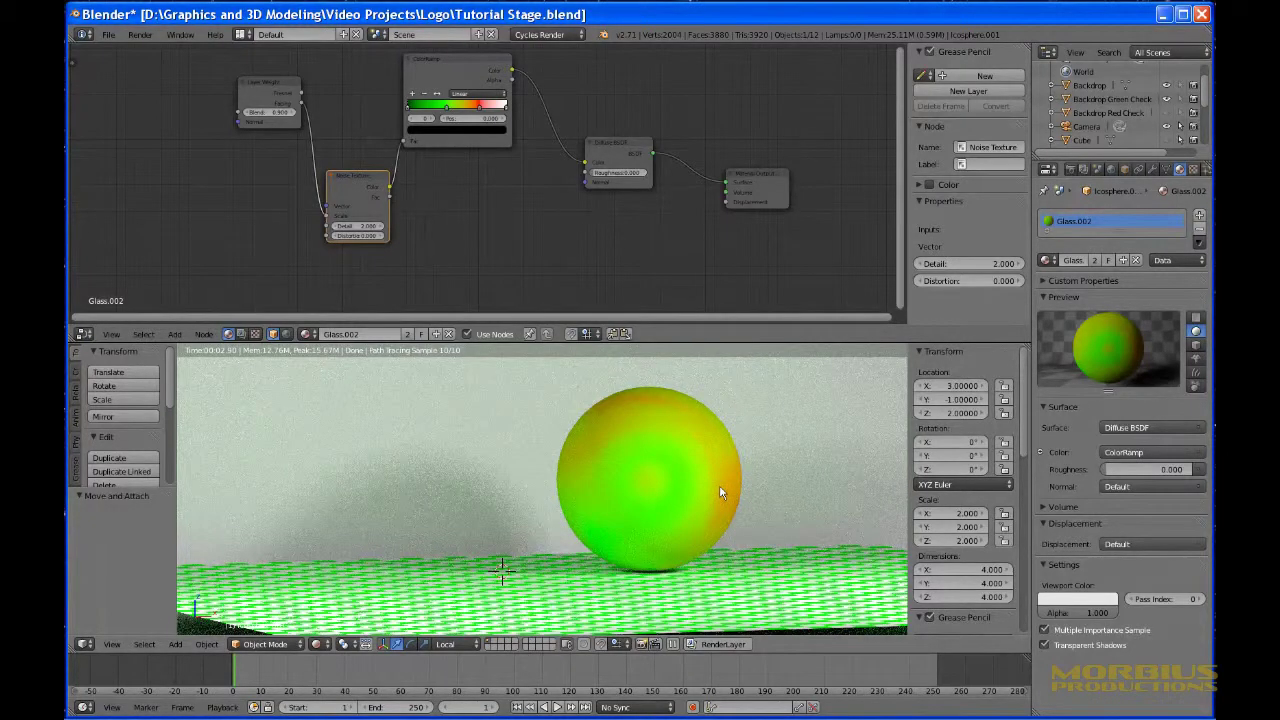
middle_drag(763, 499, 838, 484)
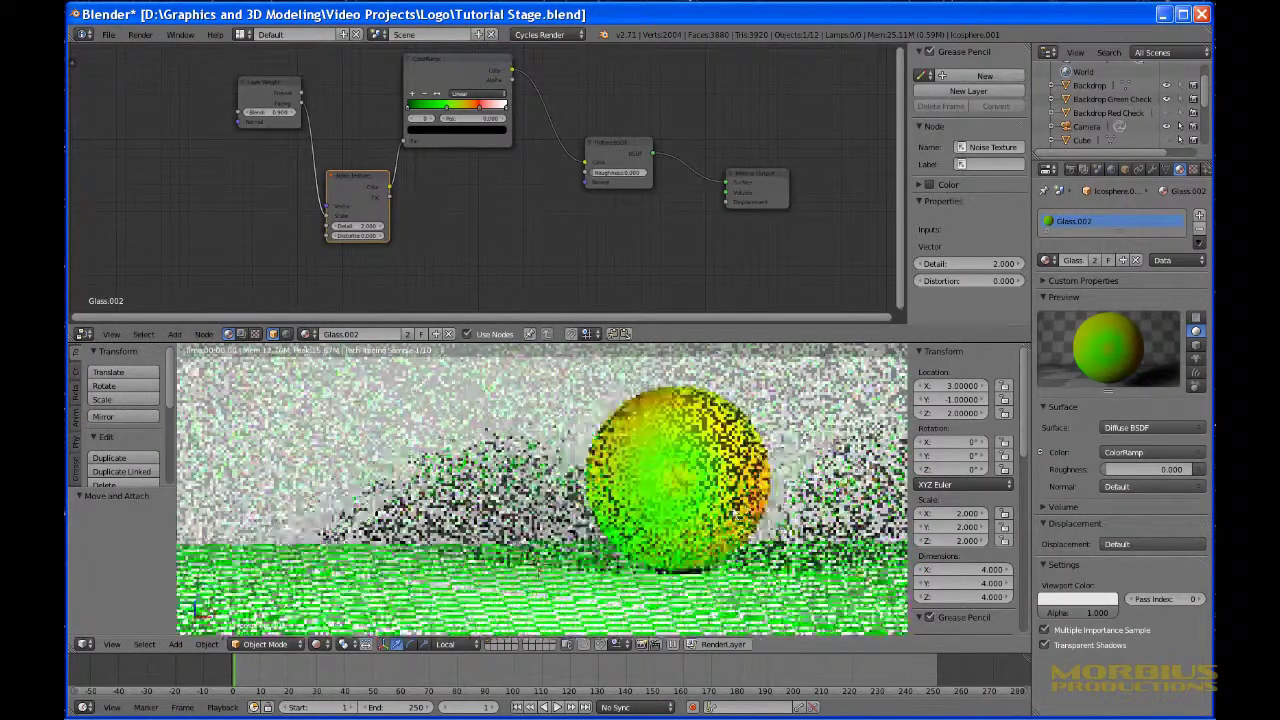
middle_drag(548, 560, 716, 514)
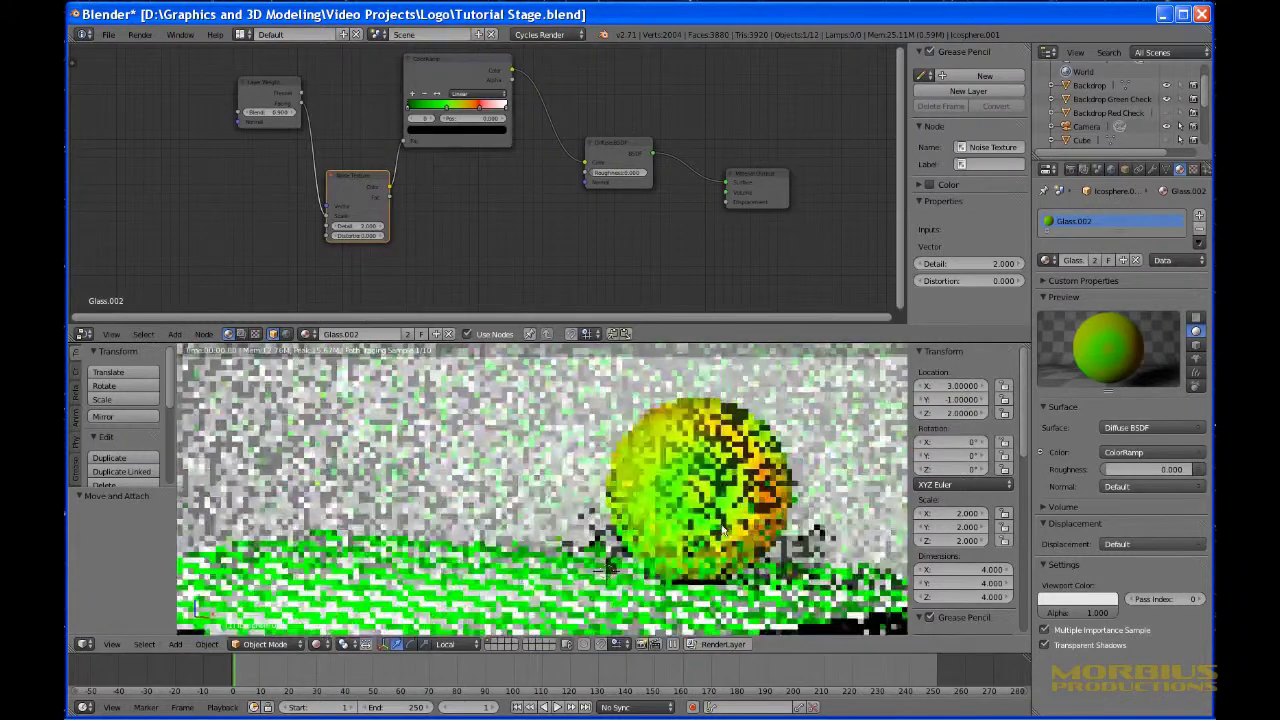
middle_drag(723, 530, 670, 530)
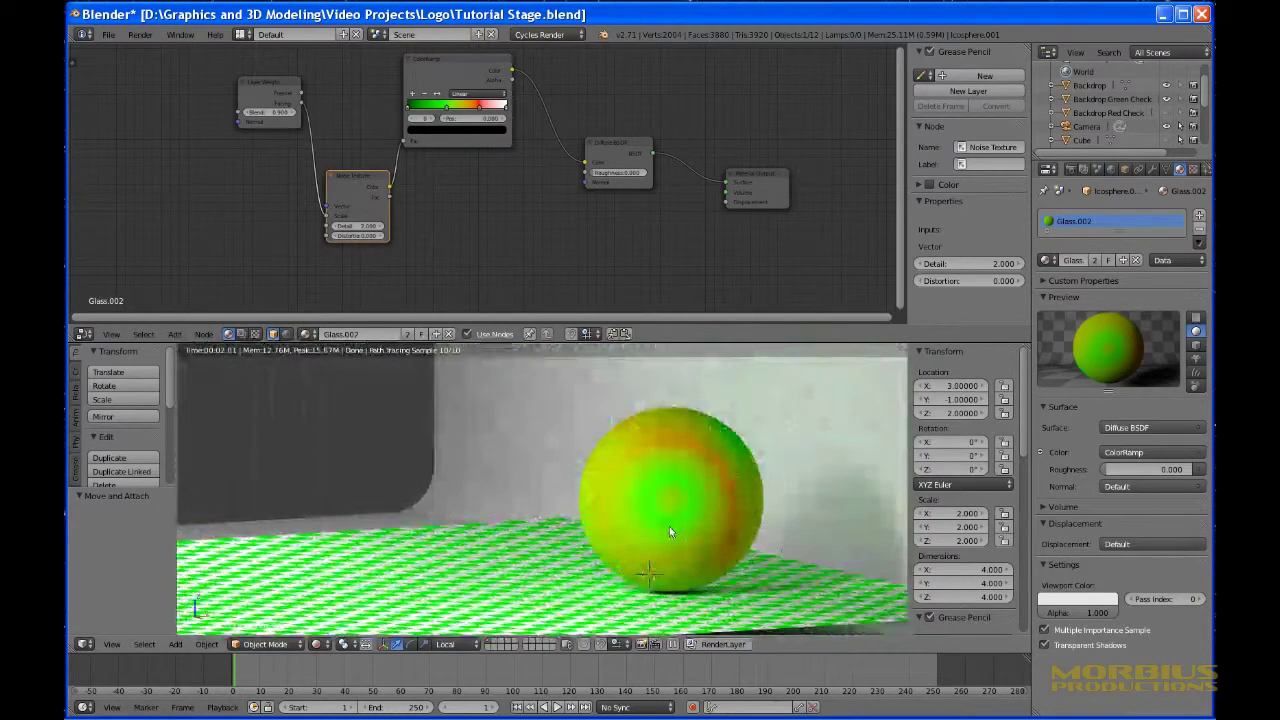
mouse_move(678, 482)
middle_down()
mouse_move(702, 553)
mouse_move(677, 505)
mouse_move(758, 526)
middle_up()
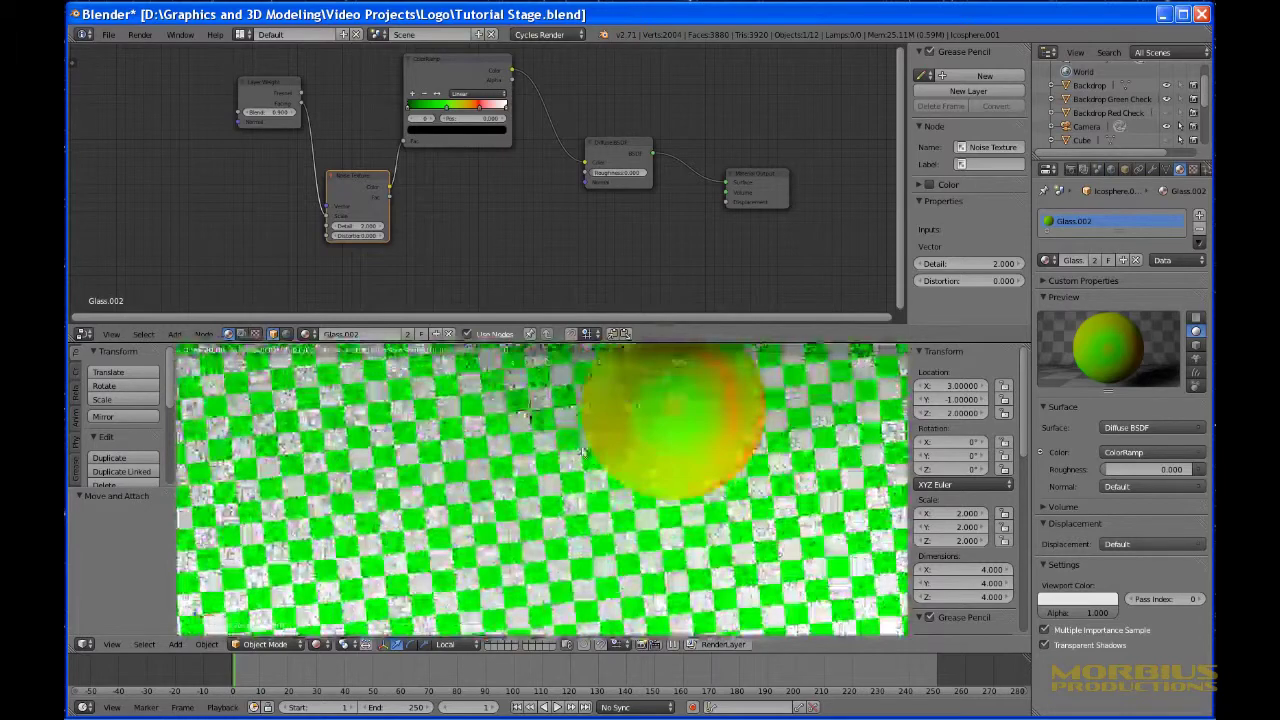
middle_drag(583, 452, 748, 423)
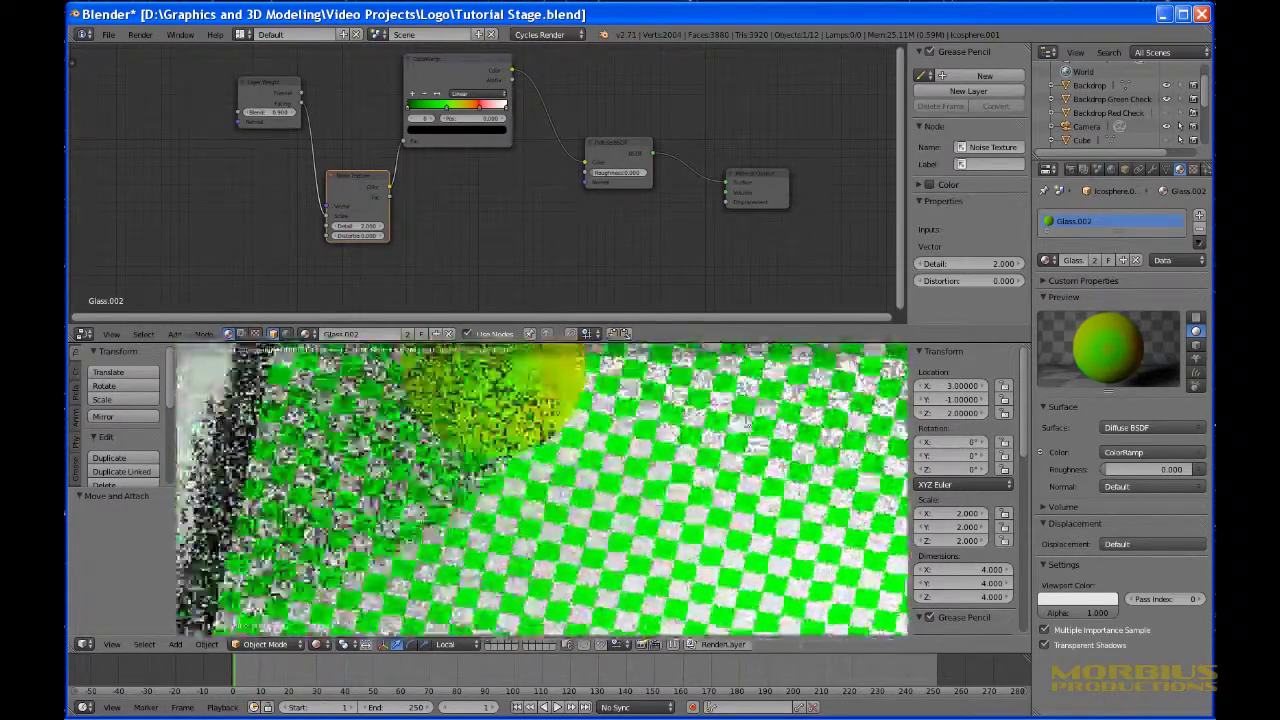
key(KP_7)
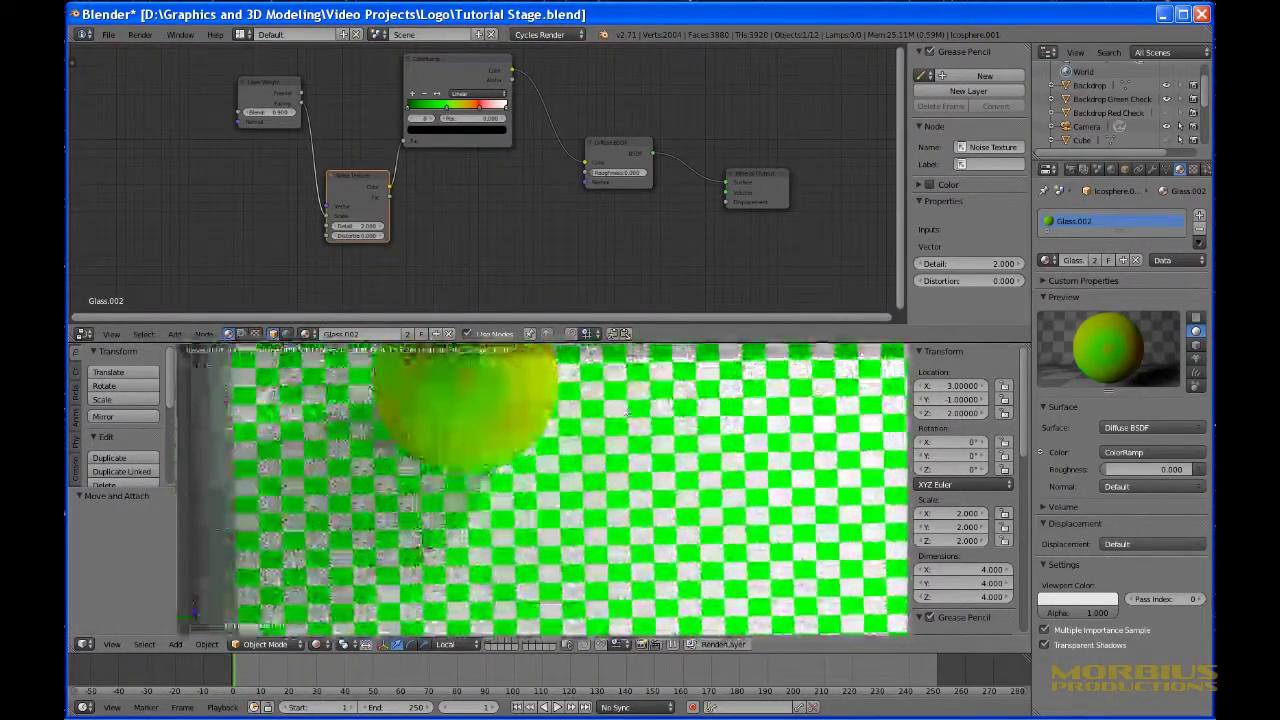
middle_drag(628, 413, 658, 508)
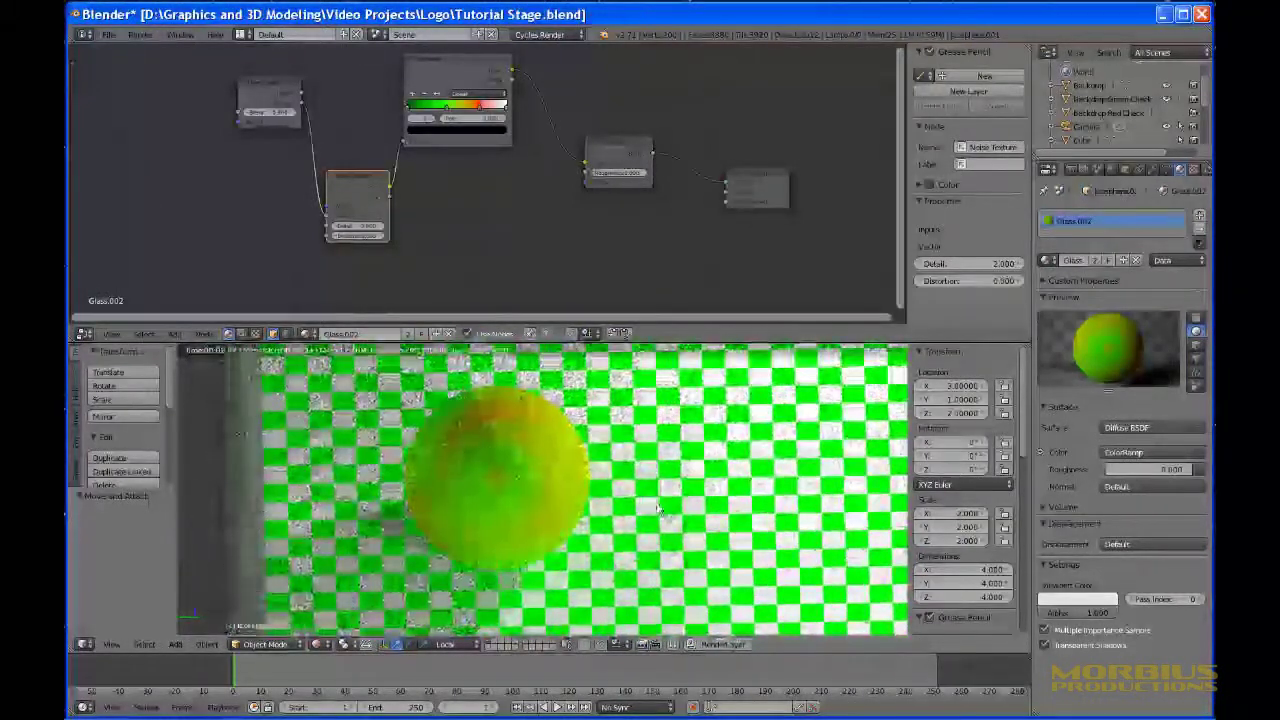